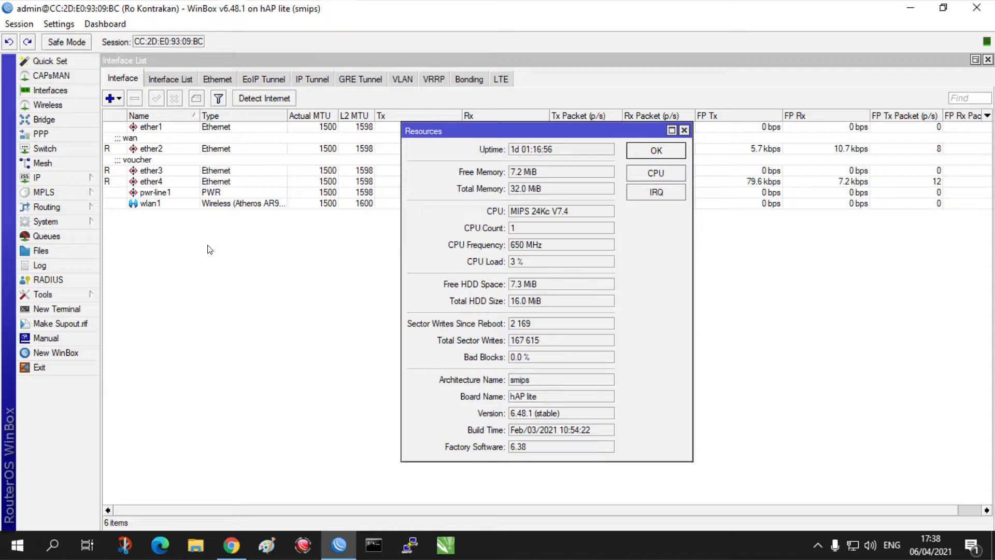
Close the system resources window and review the wireless settings of the wlan1 interface in the interface list
left_click(684, 130)
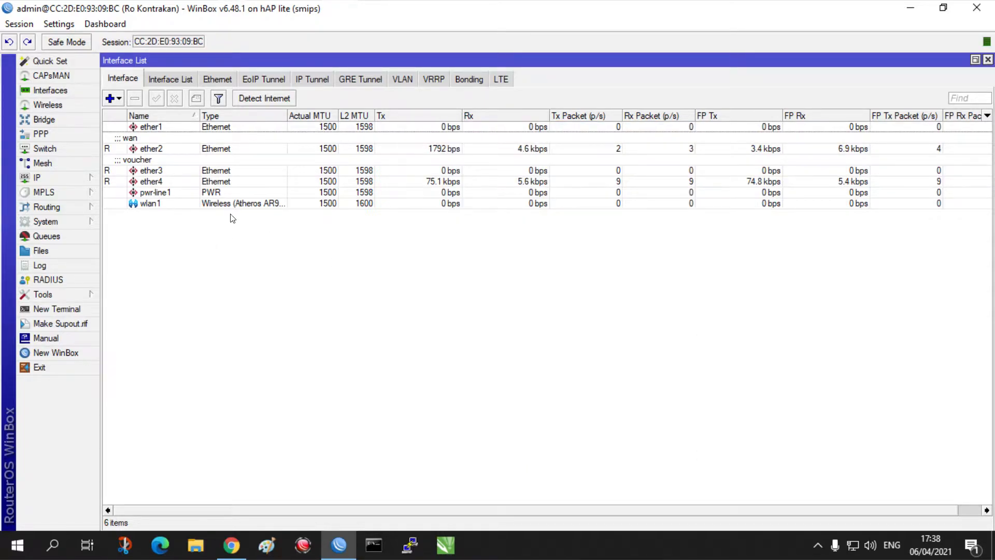
double_click(212, 203)
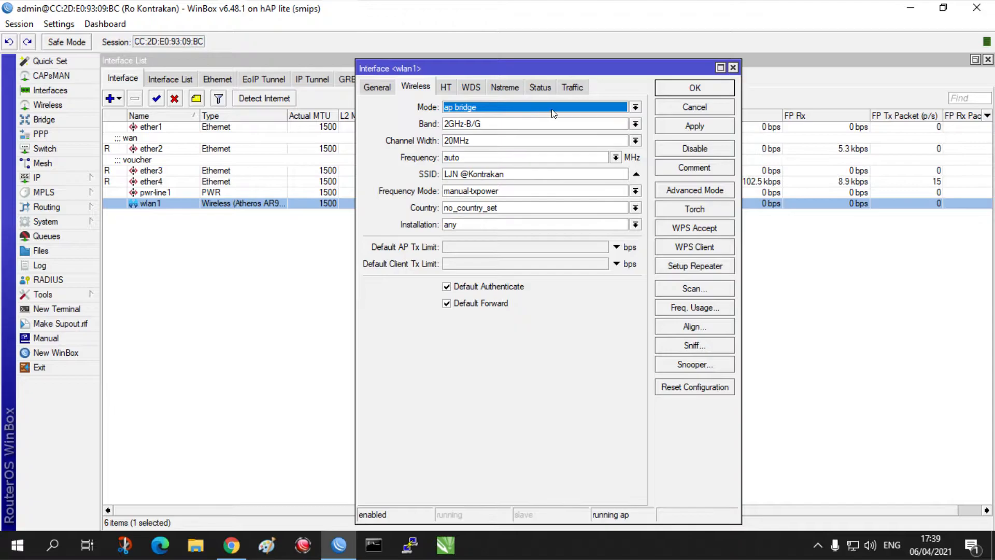
left_click(732, 68)
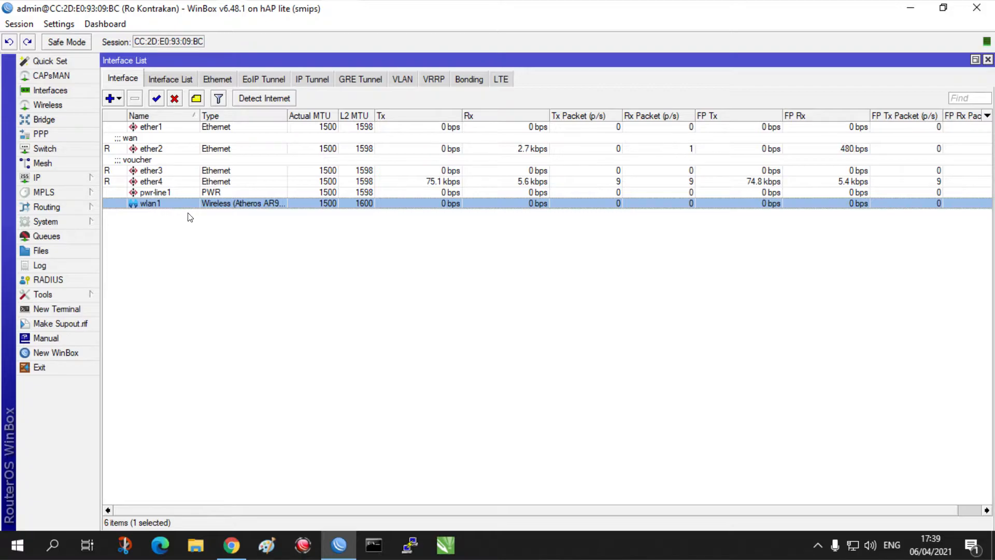
double_click(173, 203)
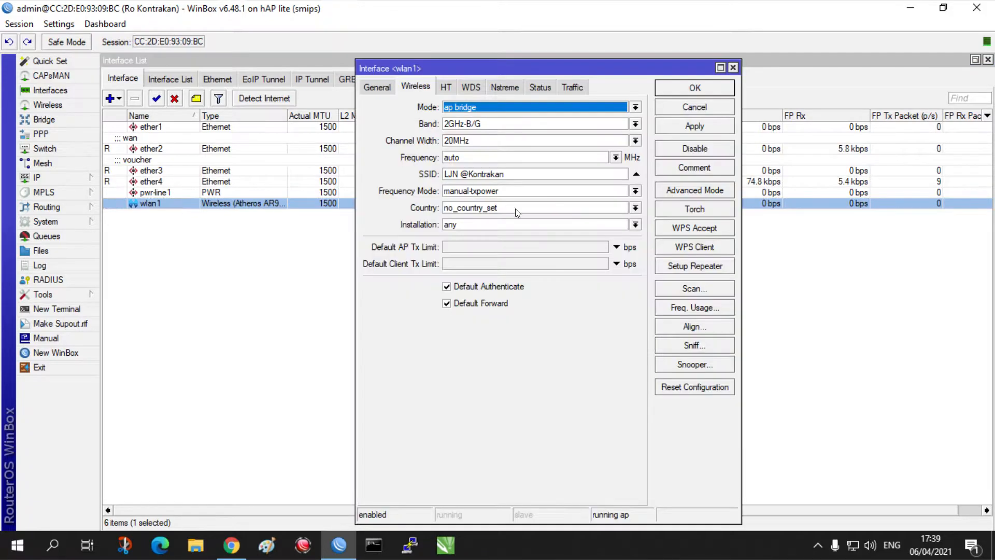
left_click_drag(641, 86, 591, 300)
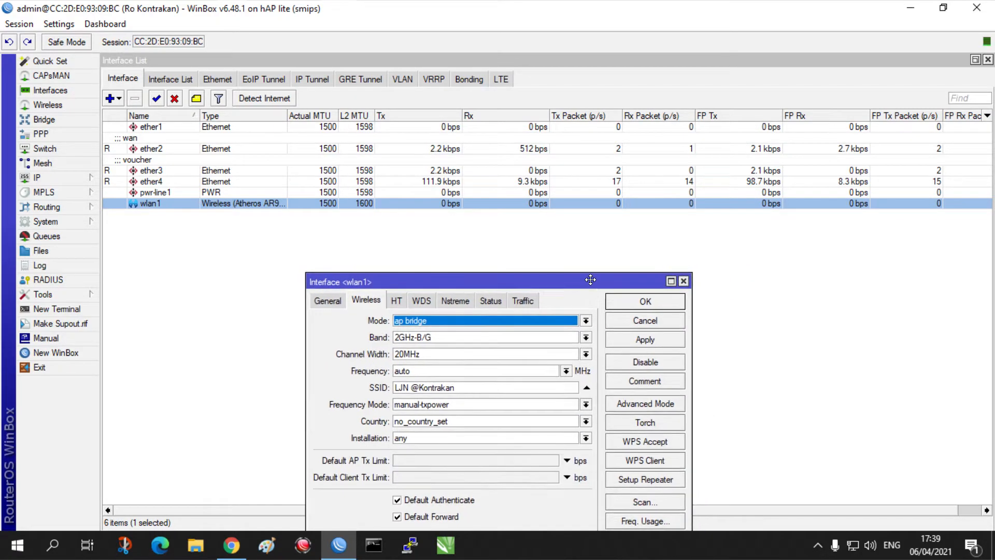
left_click(683, 282)
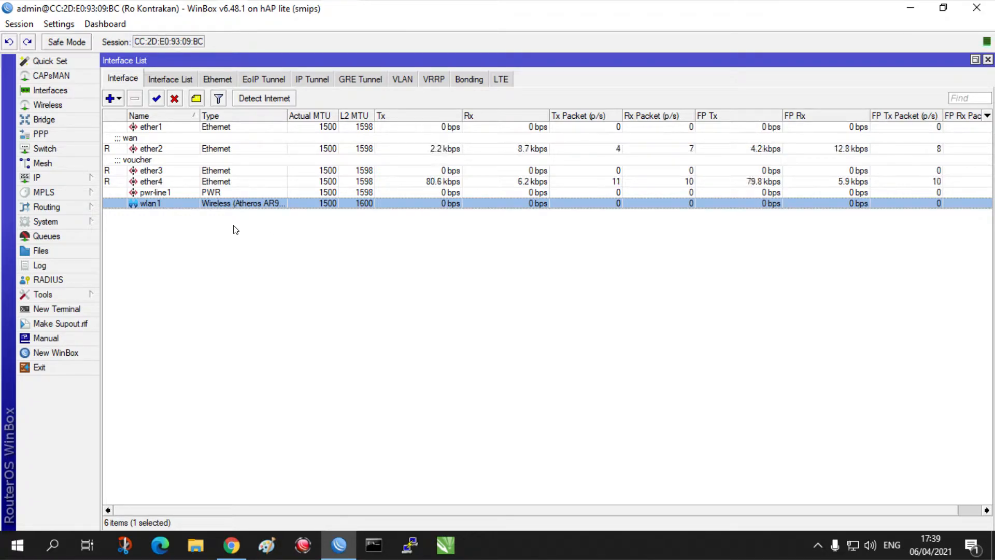
Review the router's IP address list to see which address each interface uses, and close it
left_click(112, 99)
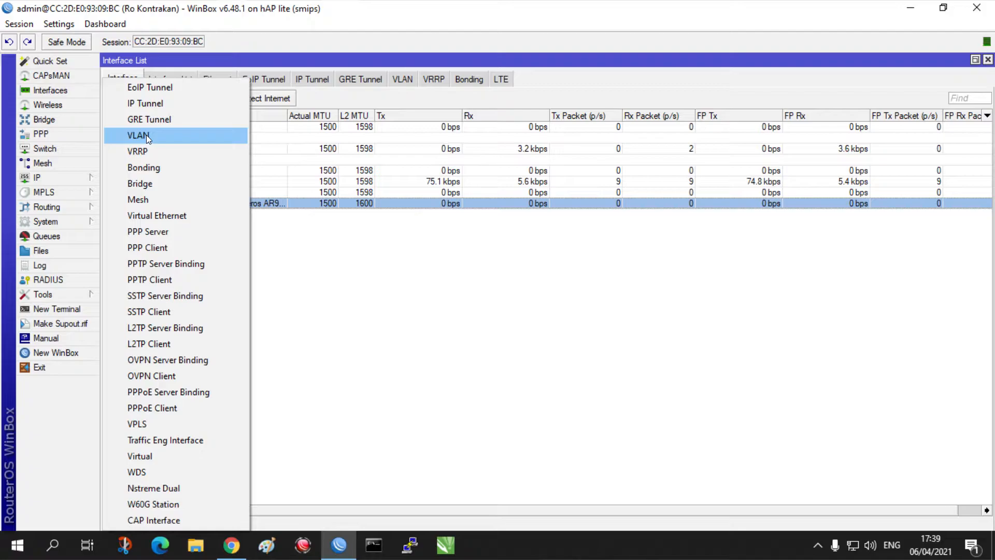
left_click(345, 264)
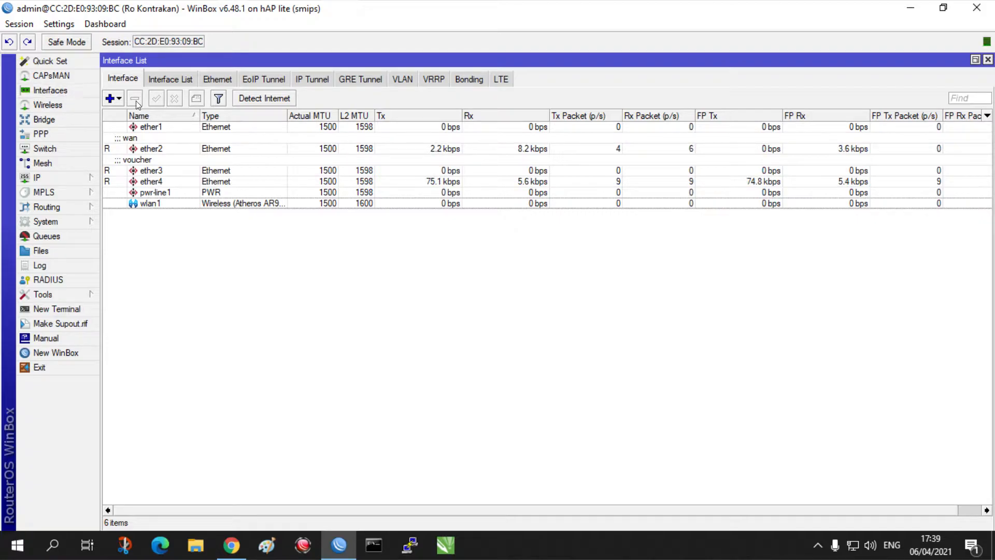
left_click(50, 181)
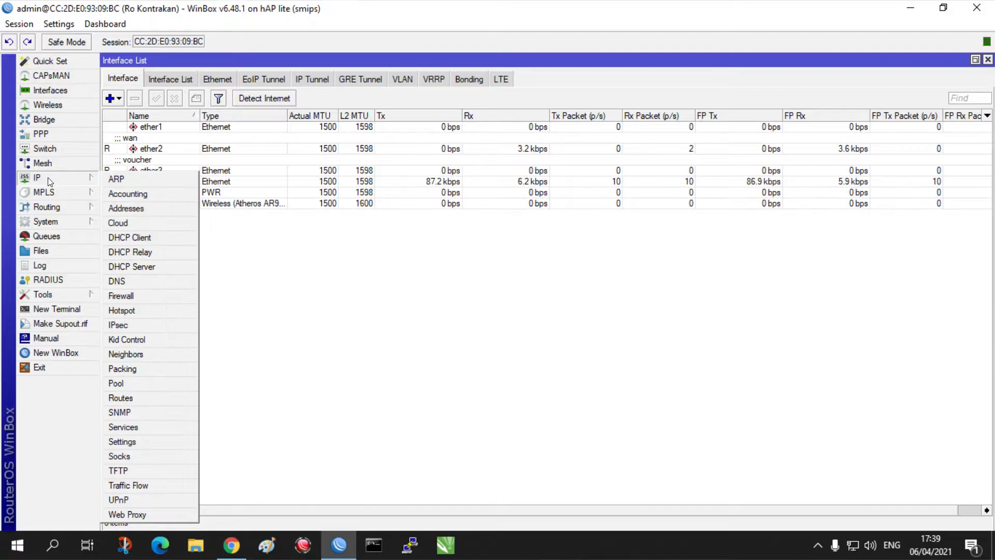
left_click(146, 207)
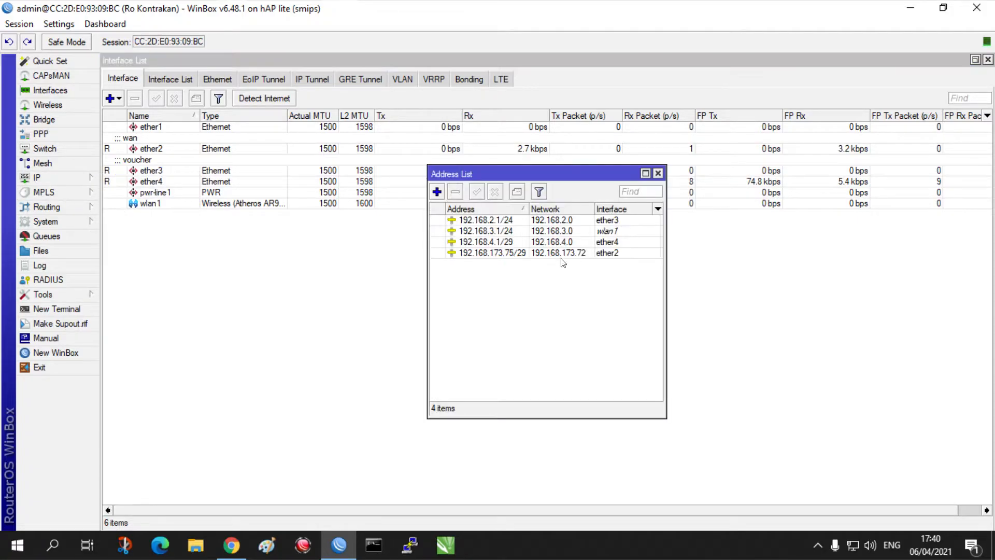
left_click_drag(574, 179, 593, 262)
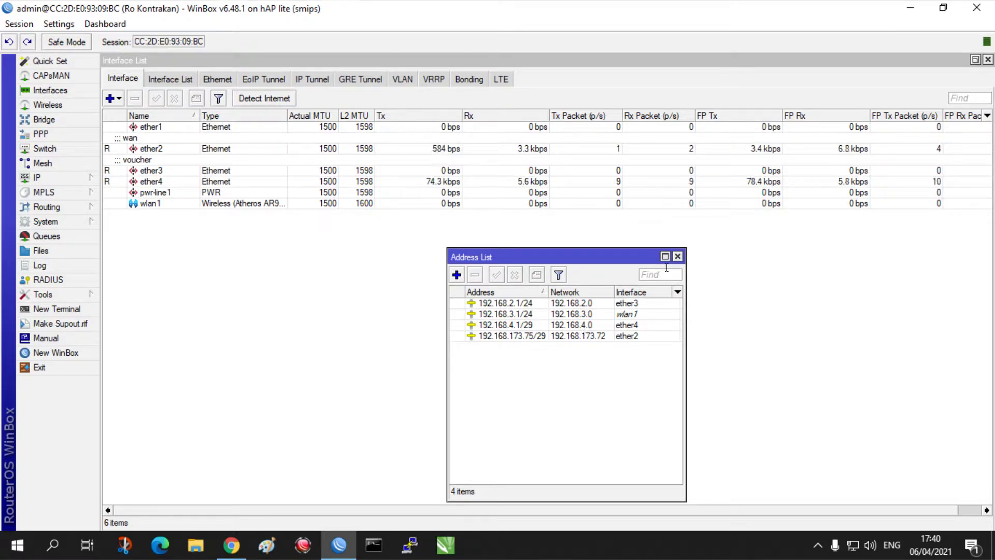
left_click(678, 257)
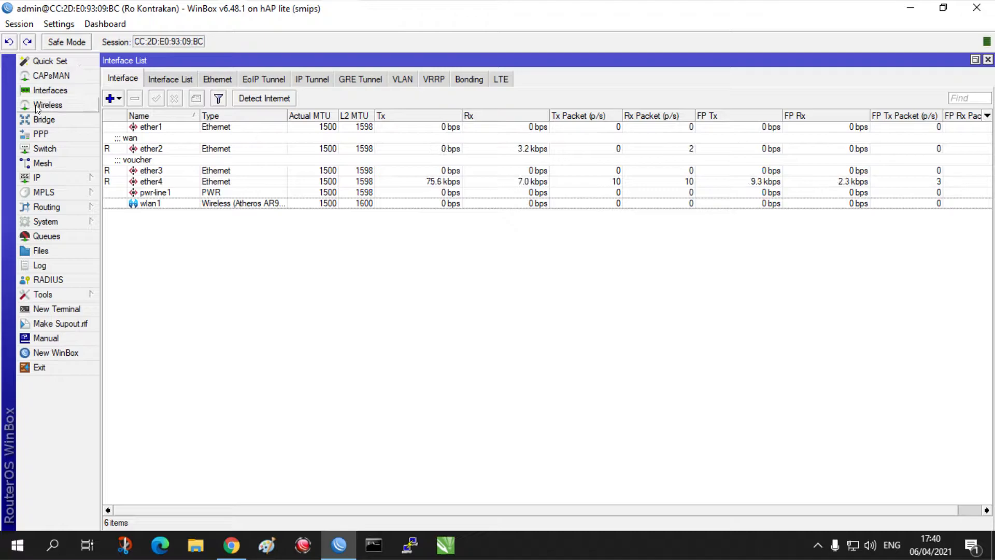
Bring up the wireless tables at full size and inspect wlan1's mode and SSID without changing them
left_click(62, 104)
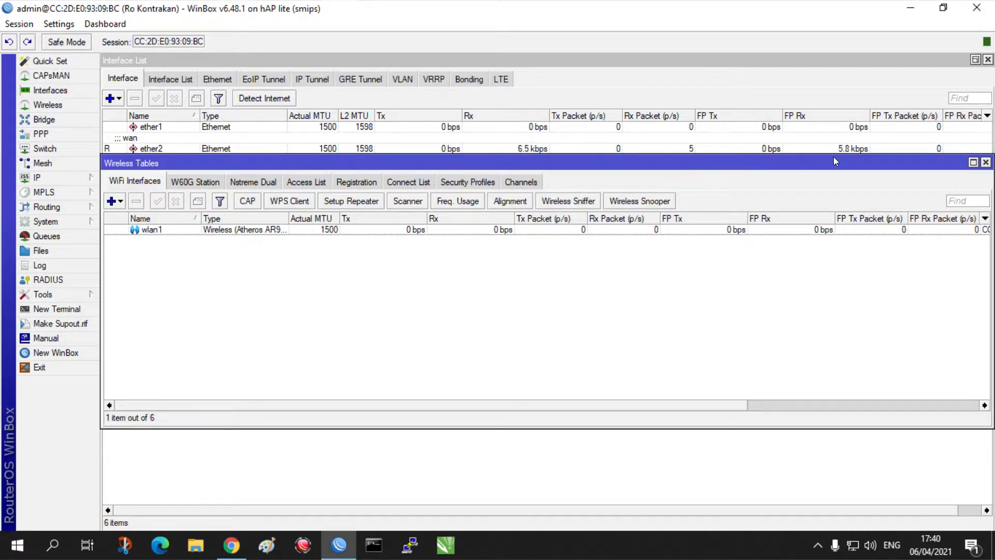
left_click(972, 162)
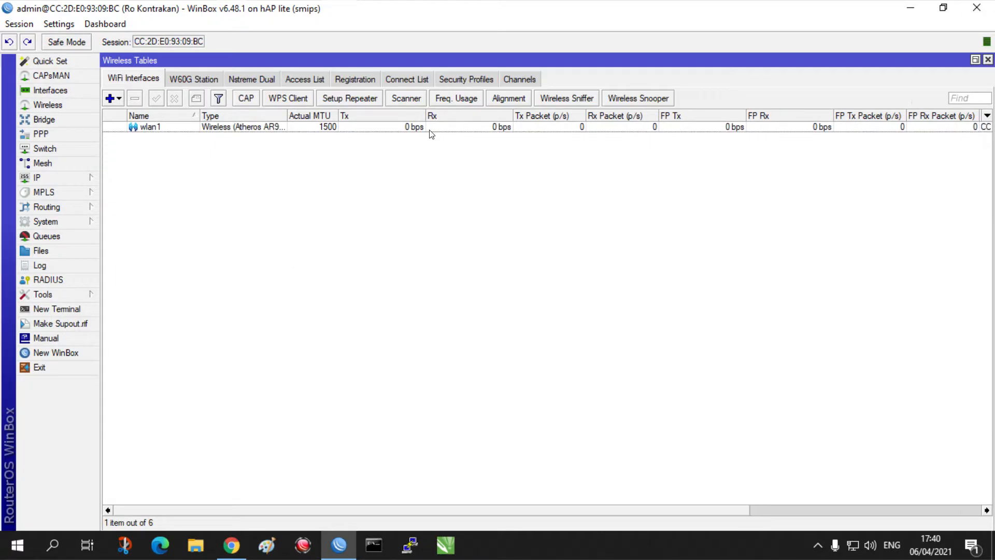
left_click(171, 134)
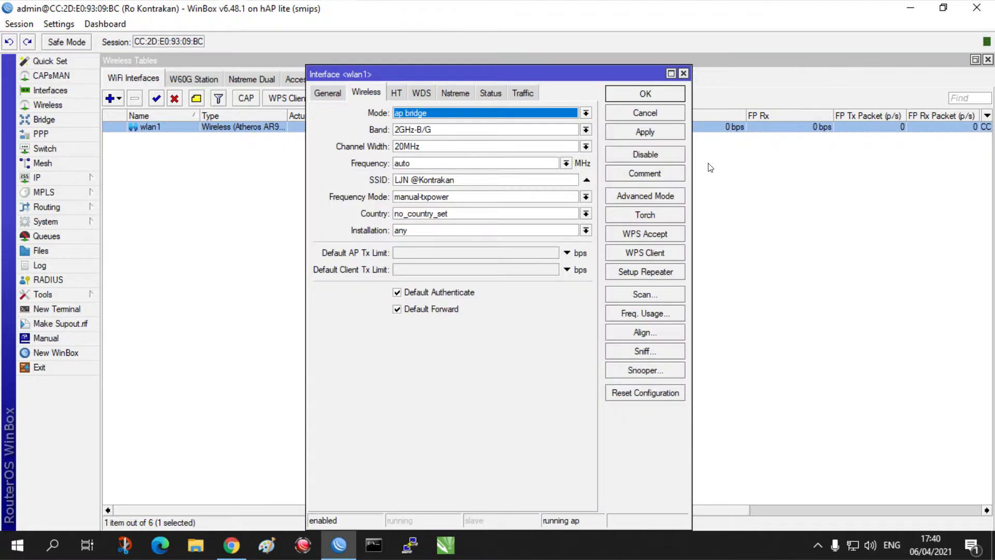
double_click(282, 129)
left_click(510, 113)
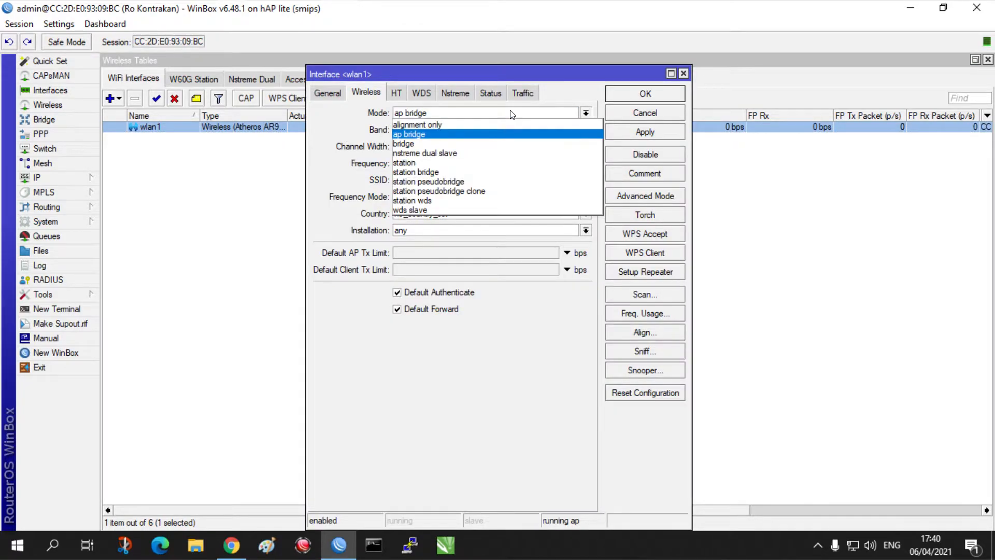
left_click(535, 112)
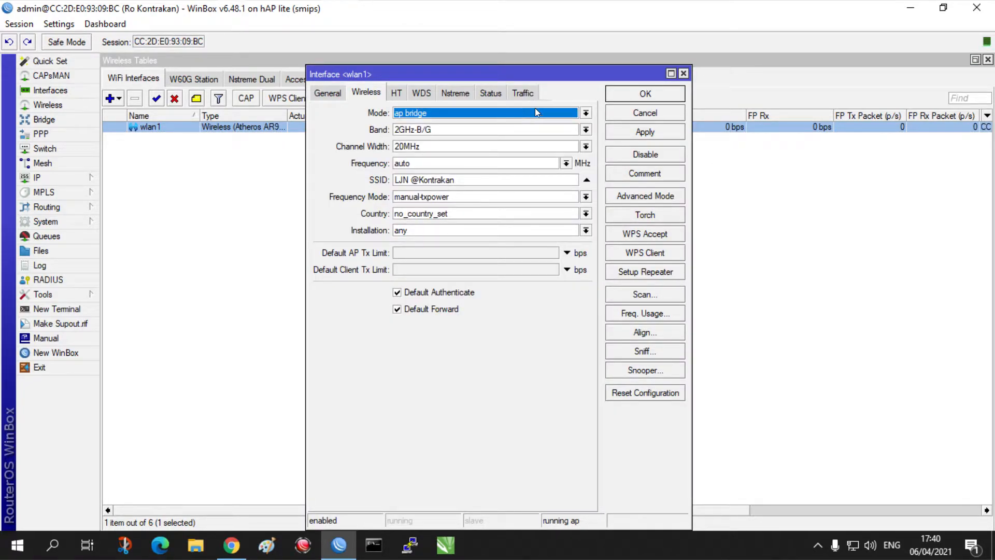
left_click(480, 180)
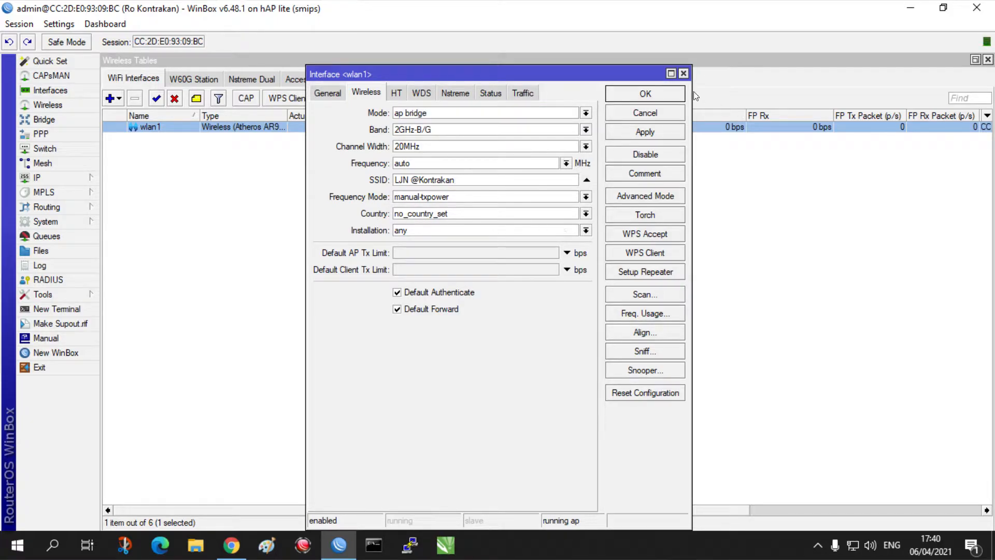
left_click(683, 73)
Start a new virtual wireless interface in ap bridge mode and set its SSID to Game
left_click(118, 99)
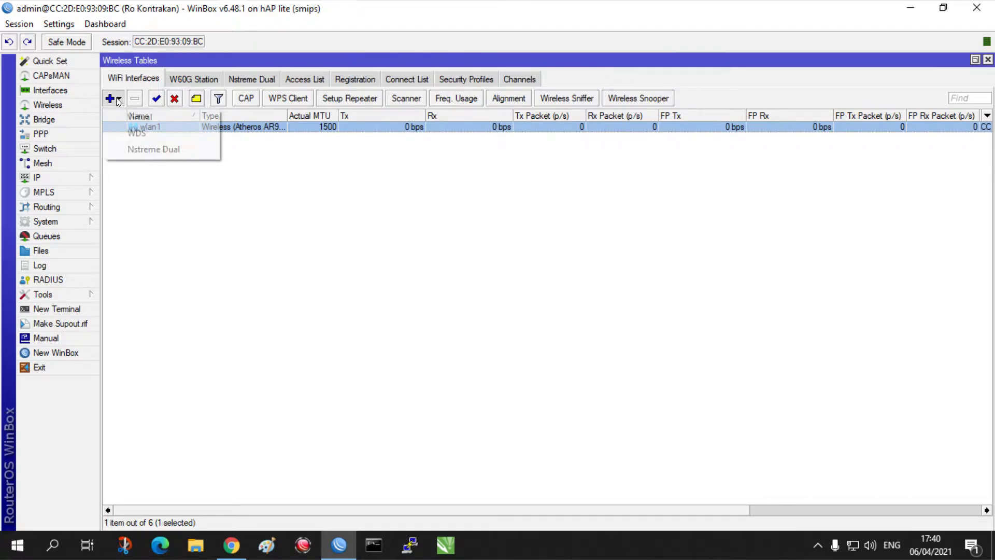
left_click(139, 117)
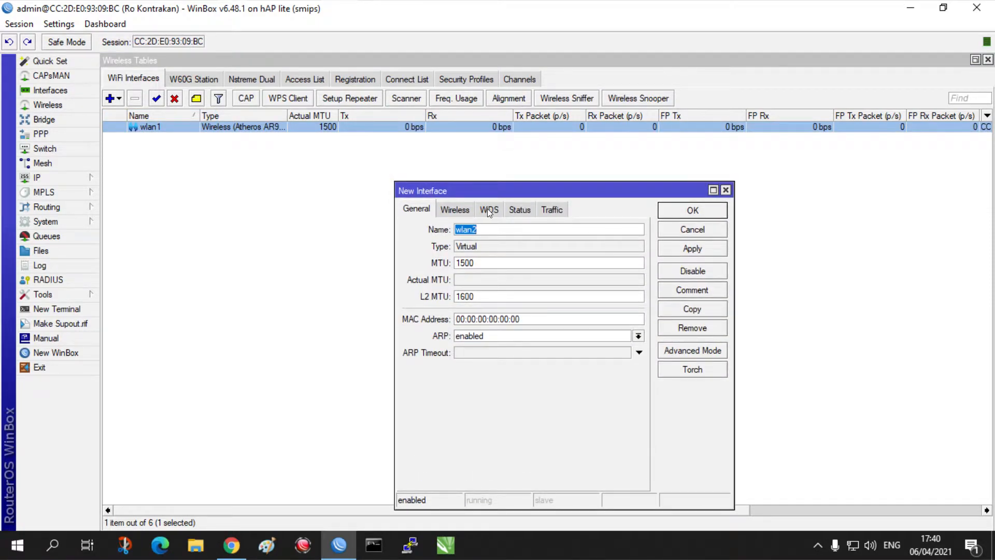
left_click(456, 210)
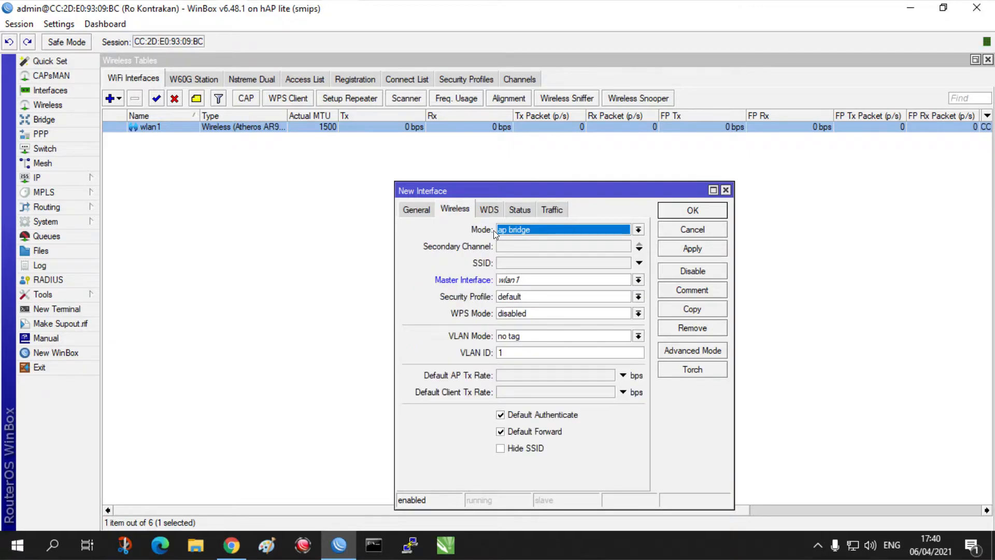
left_click(548, 231)
left_click(548, 232)
left_click(533, 267)
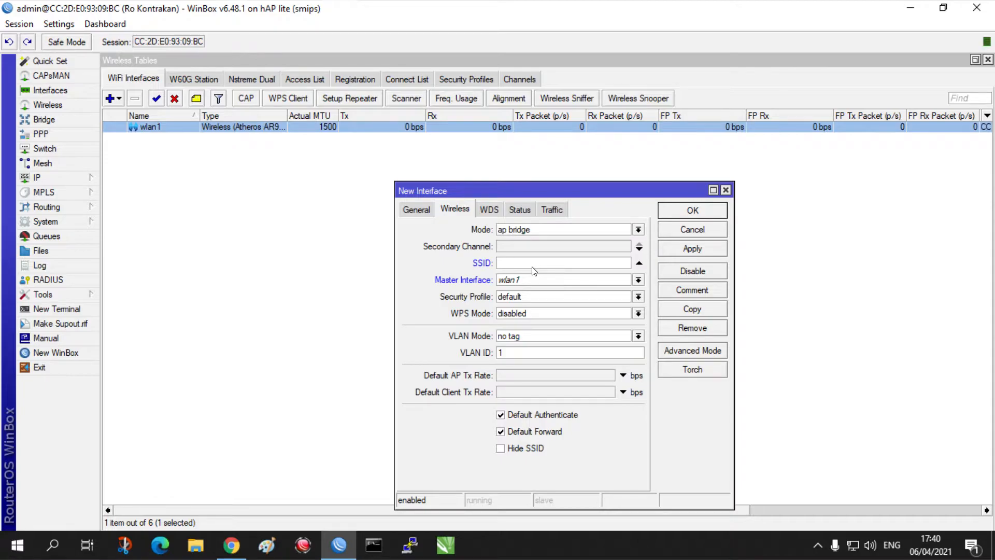
type("G")
type("ma")
key("BackSpace")
key("BackSpace")
type("ame")
Choose wlan1 as the master interface of the Game access point and save the new interface
left_click(639, 281)
left_click(570, 291)
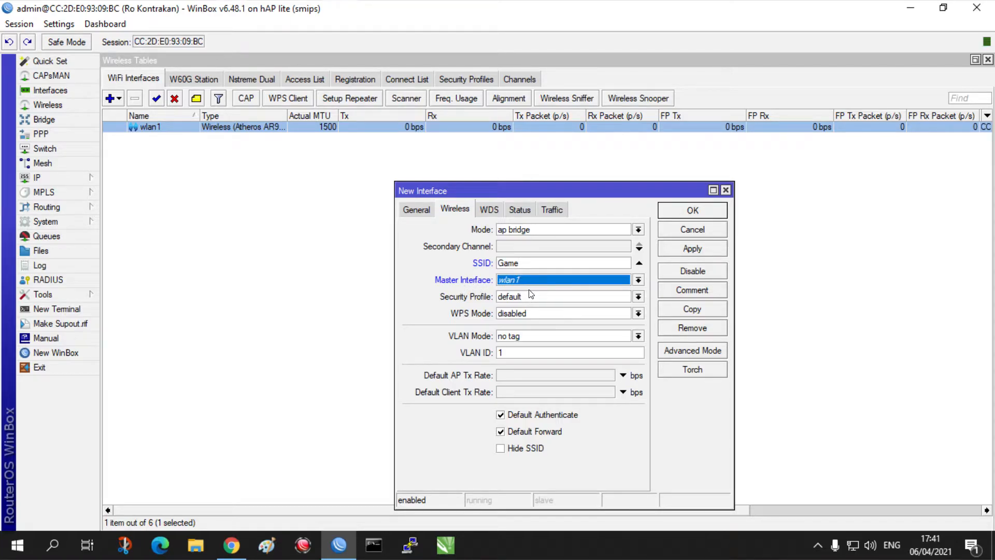
left_click(694, 252)
left_click(700, 211)
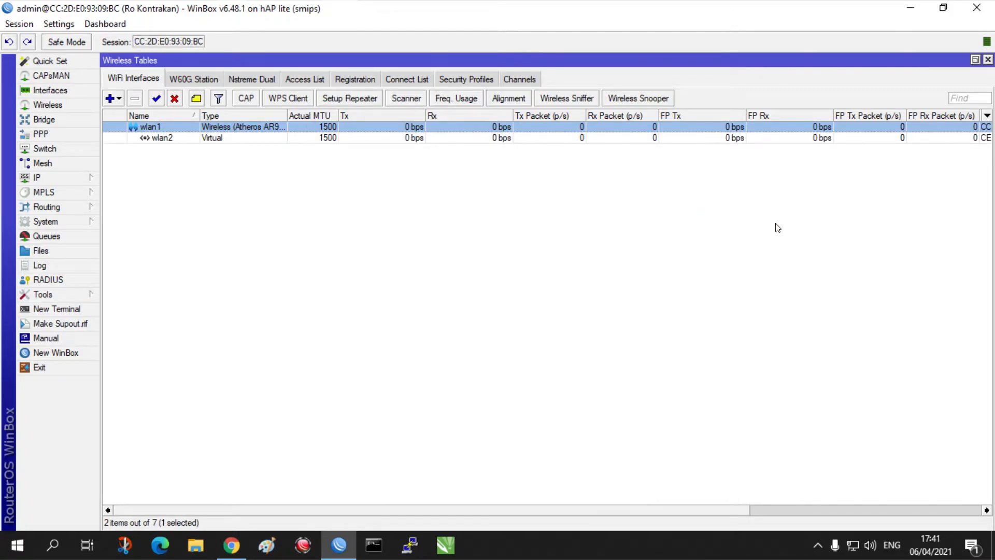
Compare wlan1 with the new virtual interface and check the computer's available Wi-Fi networks for the Game SSID
left_click(200, 138)
left_click(198, 126)
left_click(193, 137)
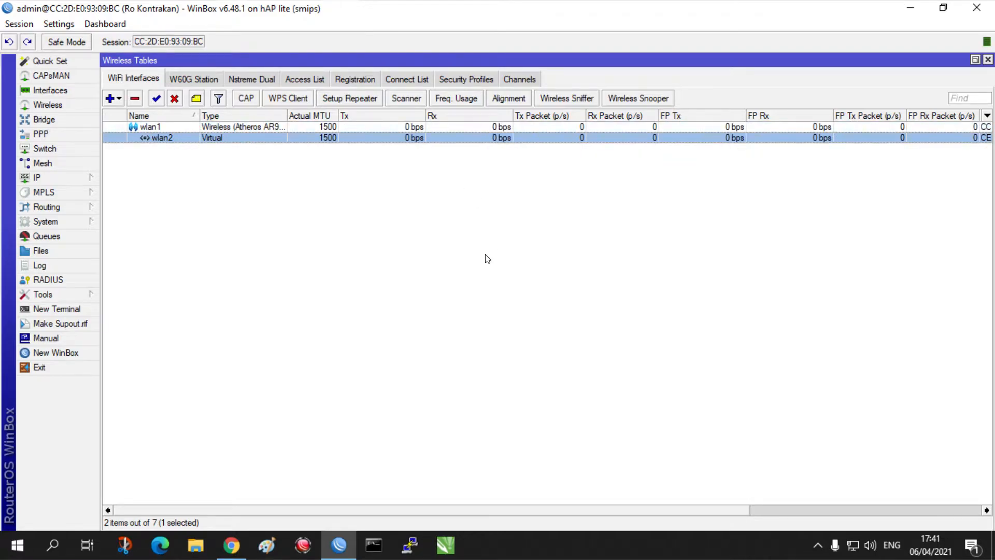
left_click(856, 550)
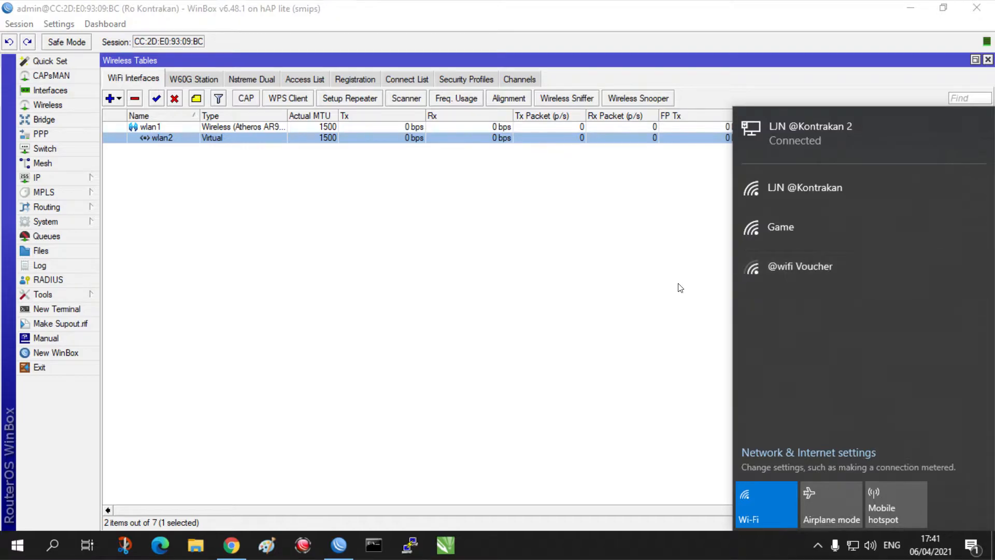
left_click(452, 257)
Add a second virtual wireless interface in ap bridge mode with the SSID YOUTUBE and master interface wlan1
left_click(119, 98)
left_click(130, 117)
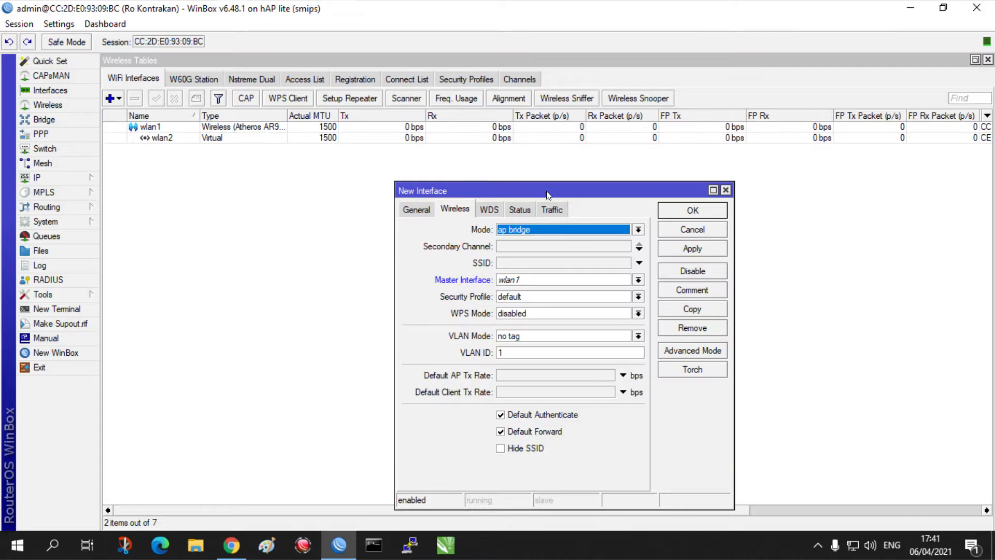
left_click(537, 233)
left_click(537, 233)
left_click(557, 262)
type("YOUTUBE")
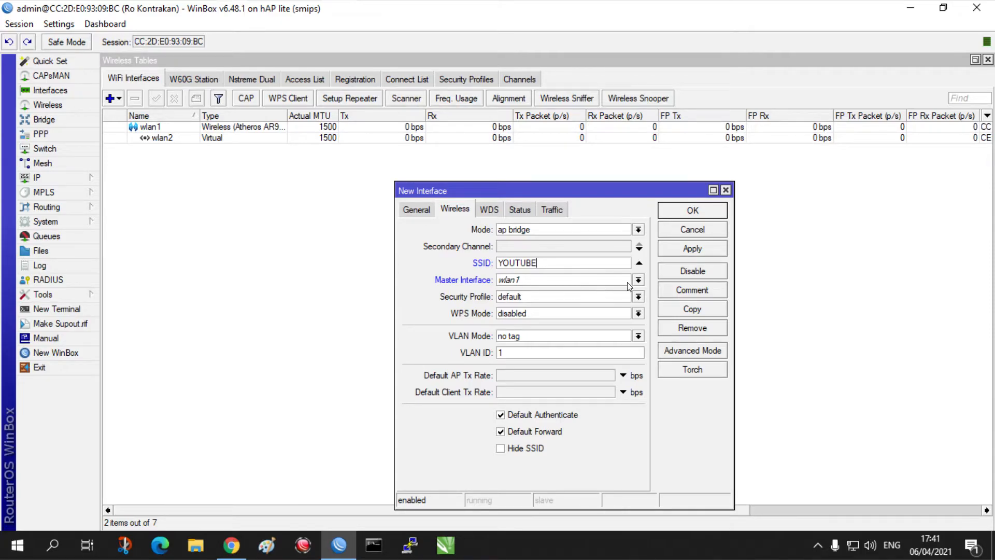
left_click(675, 247)
left_click(680, 213)
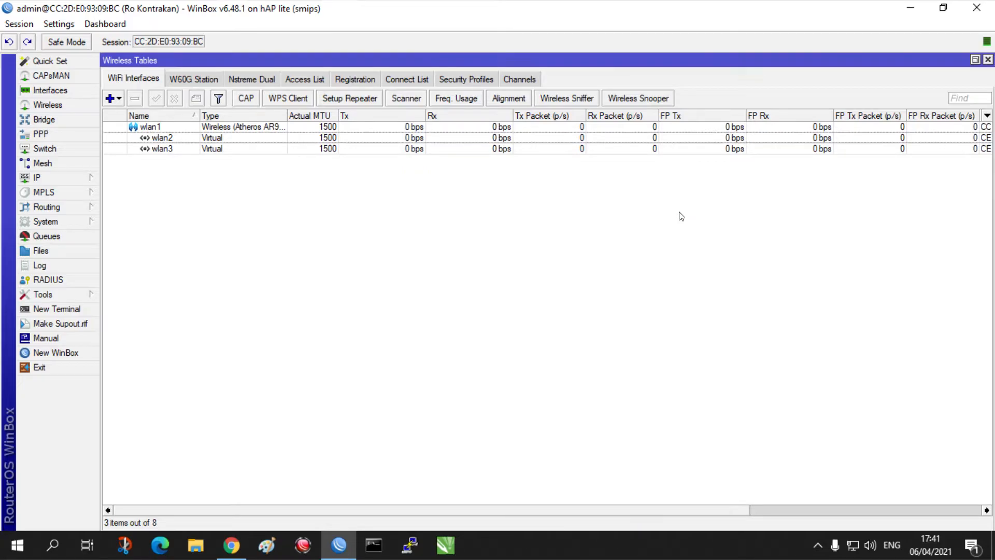
Add a third virtual wireless interface on wlan1 with the SSID BROWSING, and check the computer's available Wi-Fi networks for it
left_click(119, 100)
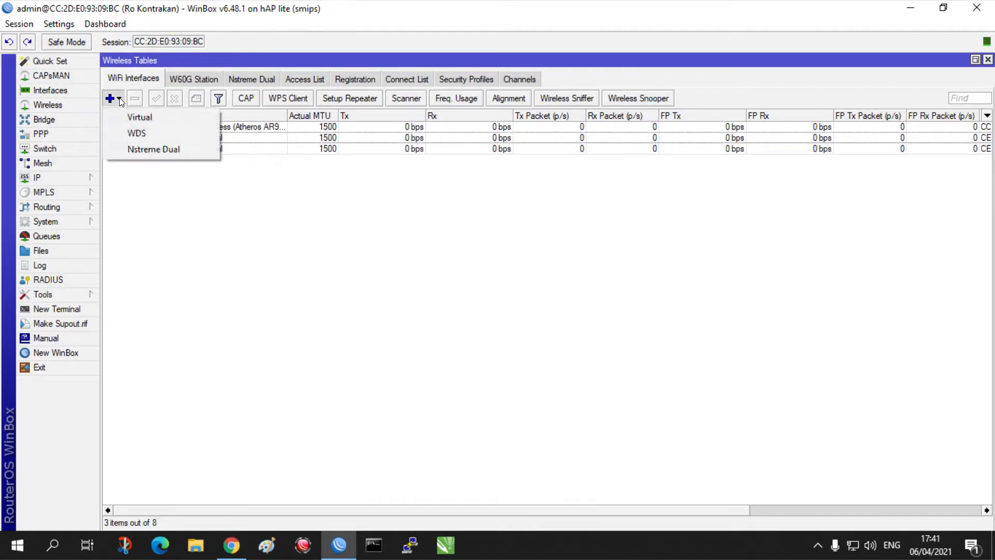
left_click(149, 118)
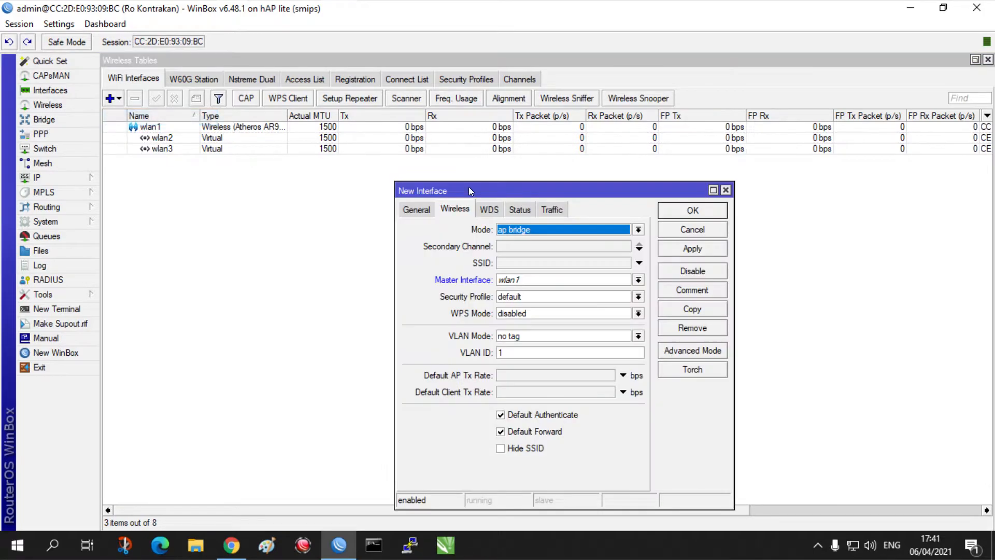
left_click(527, 260)
type("B")
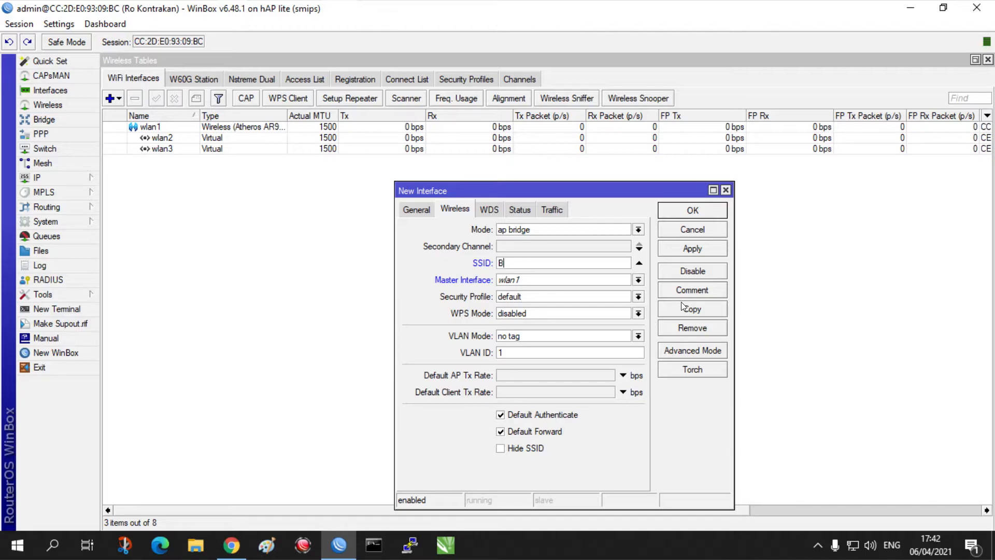
type("ROWSING")
left_click(701, 248)
left_click(693, 211)
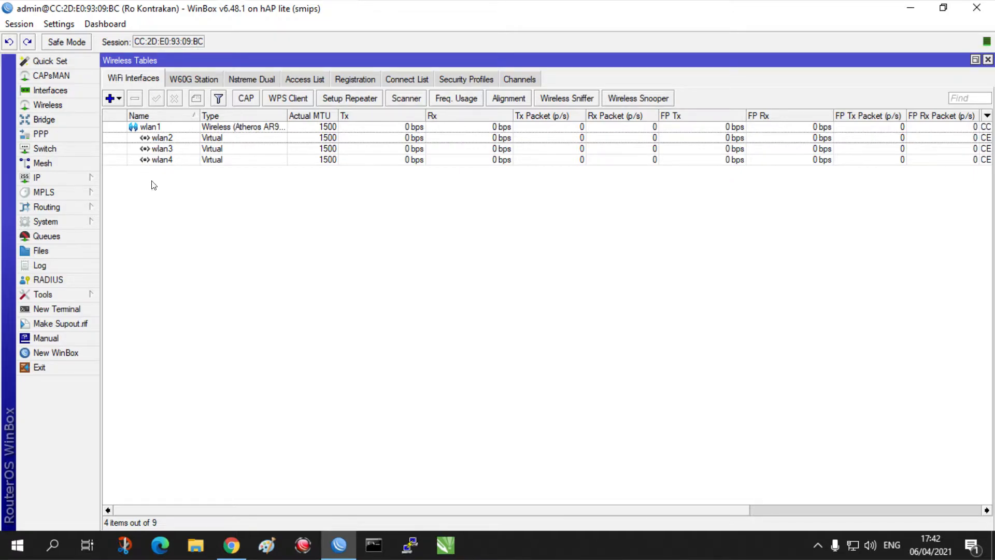
left_click(852, 544)
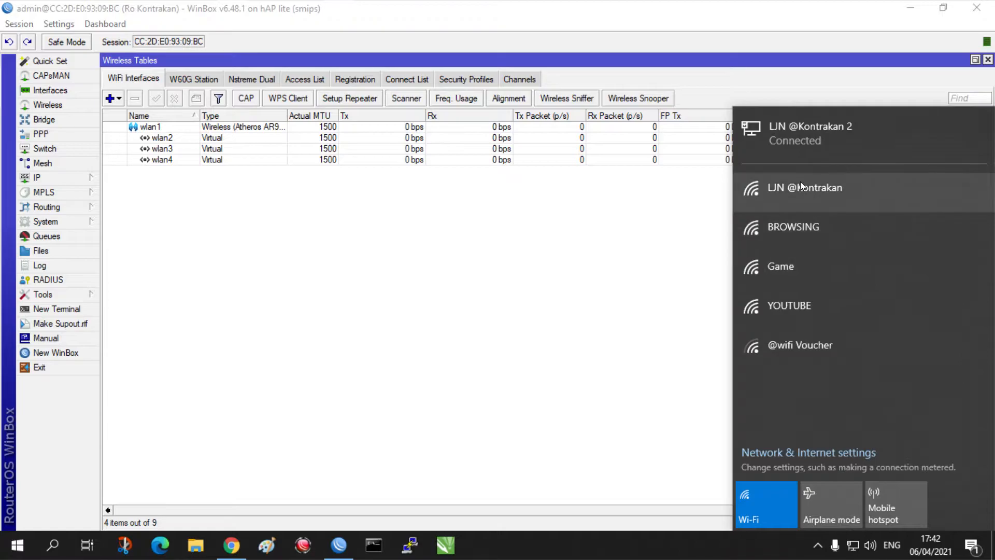
left_click(482, 351)
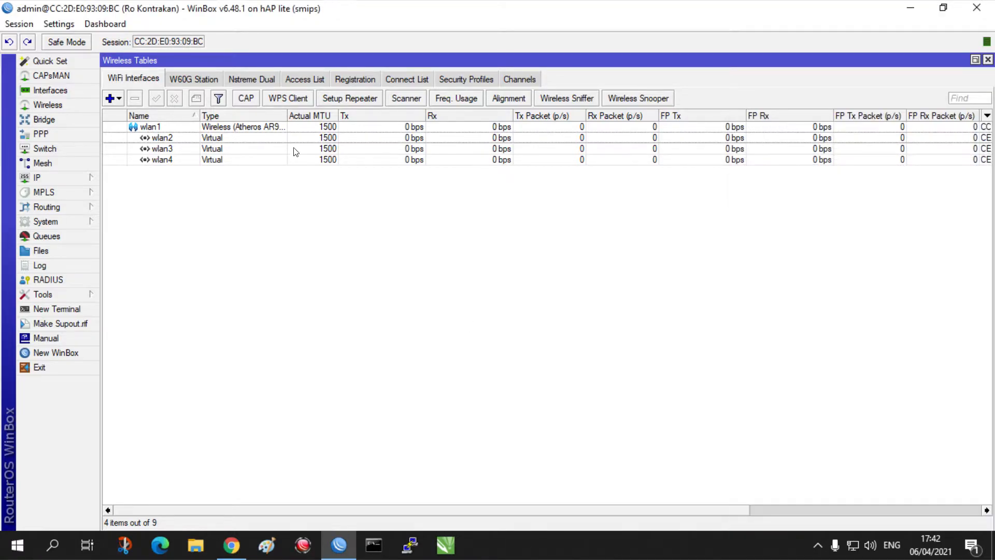
Review the wireless settings of the virtual interfaces wlan2 and wlan3
left_click(186, 131)
double_click(181, 138)
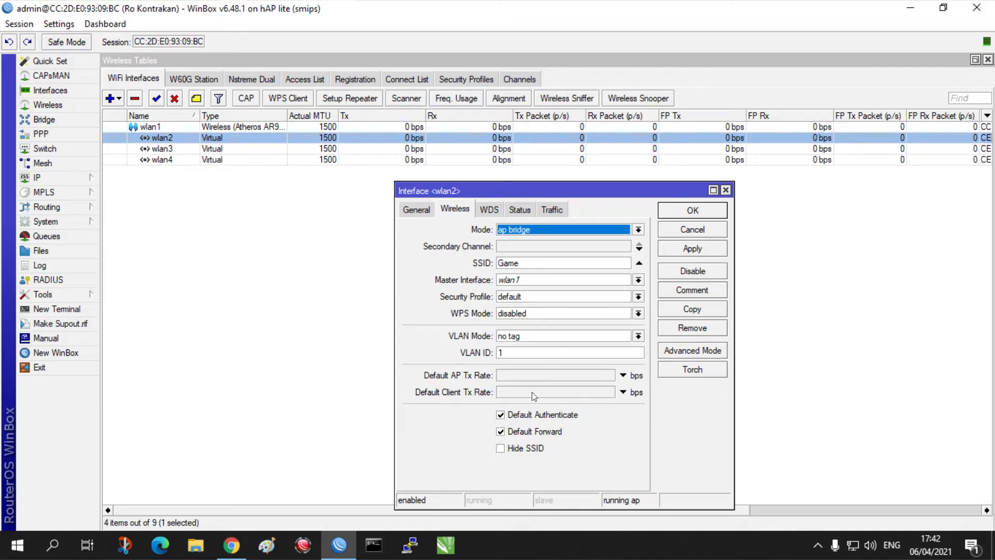
left_click(725, 190)
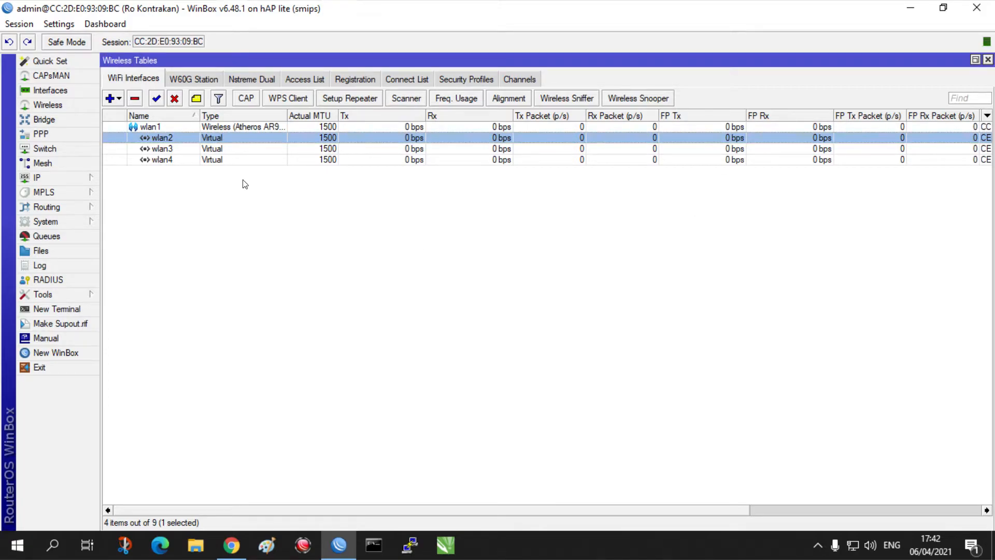
double_click(216, 149)
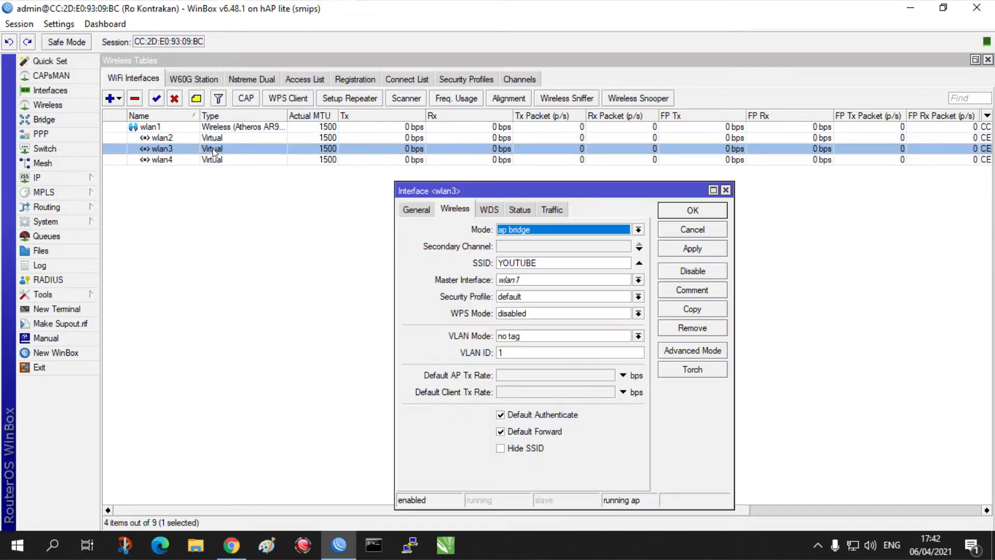
left_click(725, 190)
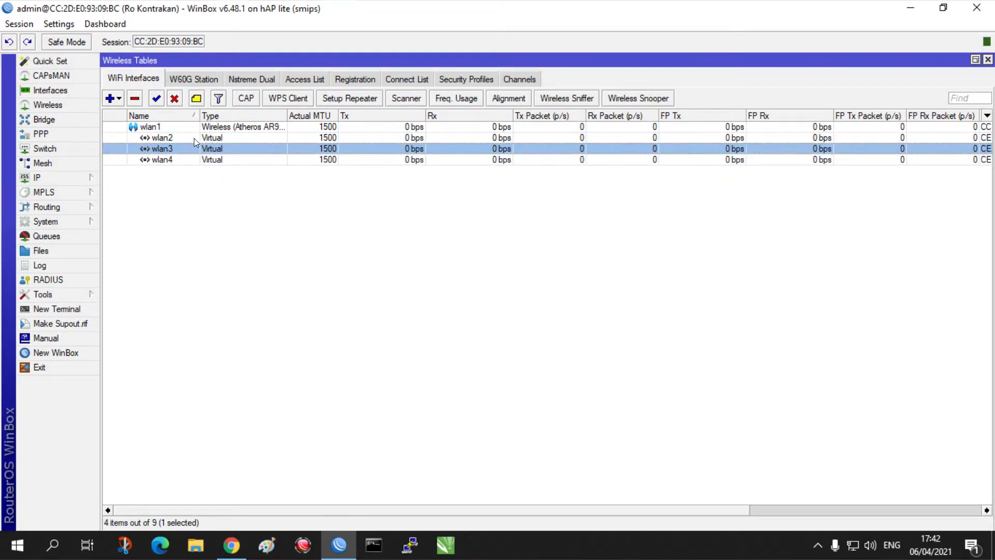
Start a new wireless security profile and set its mode to dynamic keys
left_click(465, 79)
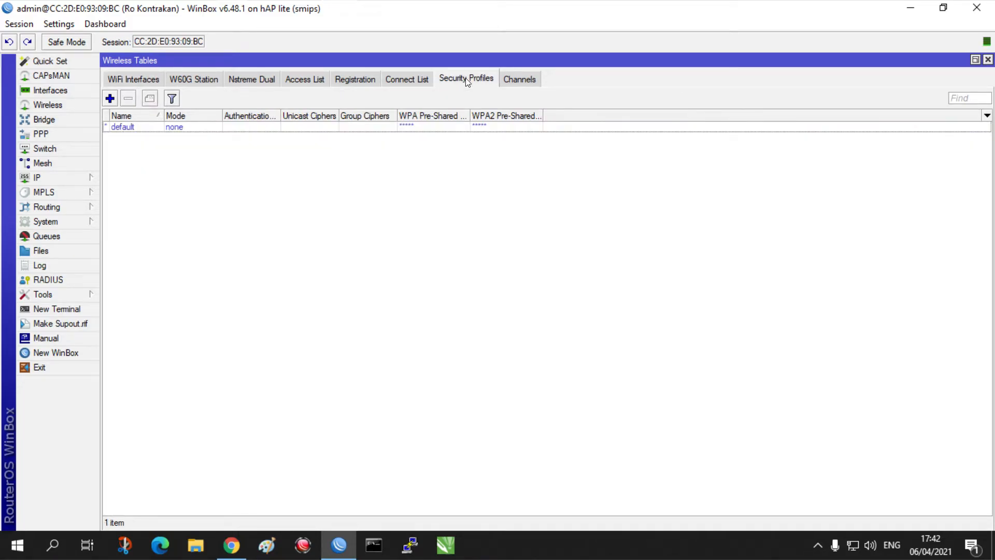
left_click(110, 99)
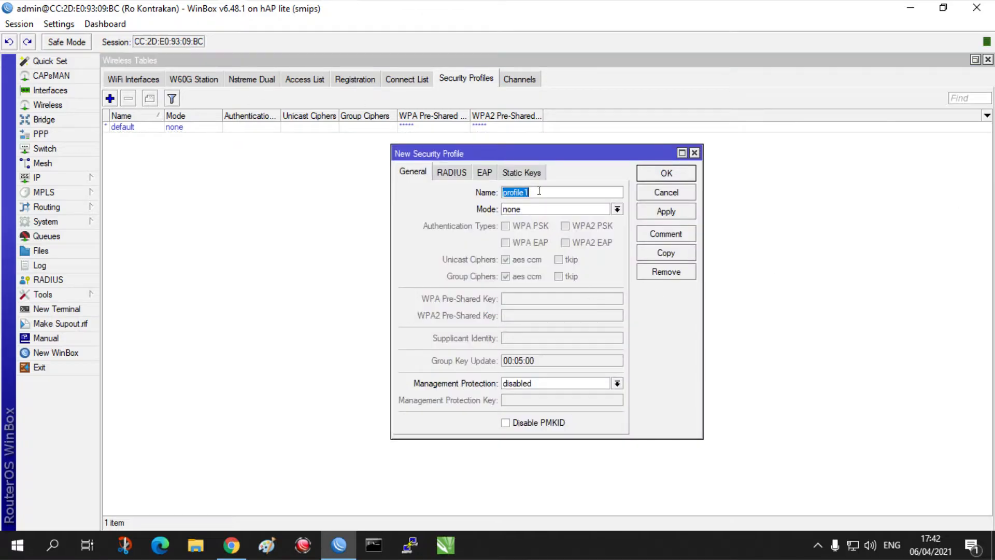
left_click(617, 209)
left_click(616, 209)
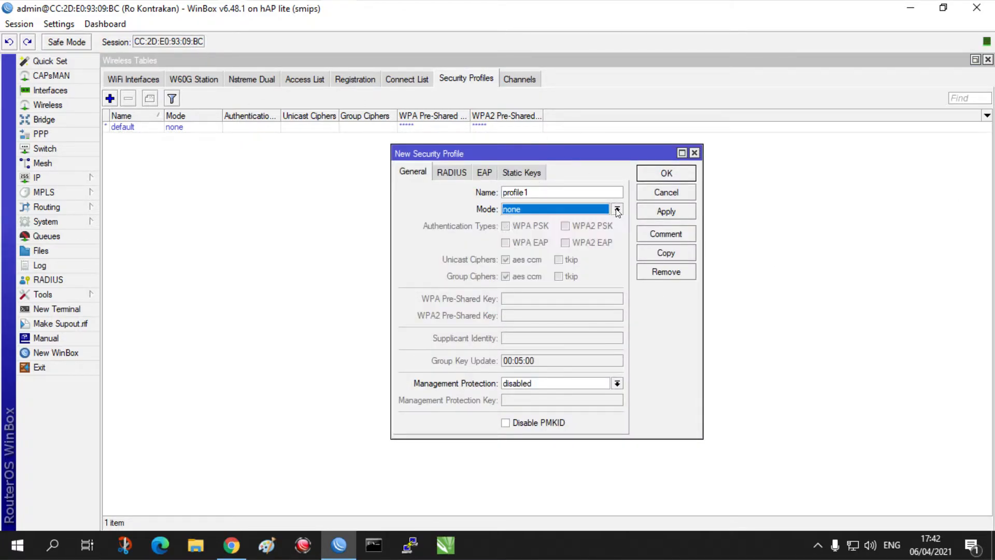
left_click(617, 209)
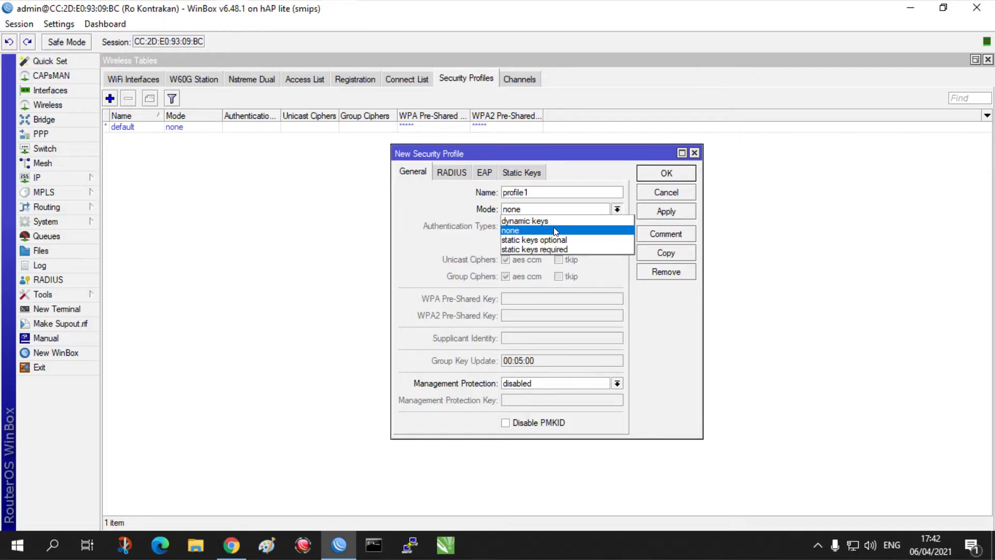
left_click(553, 229)
left_click(605, 208)
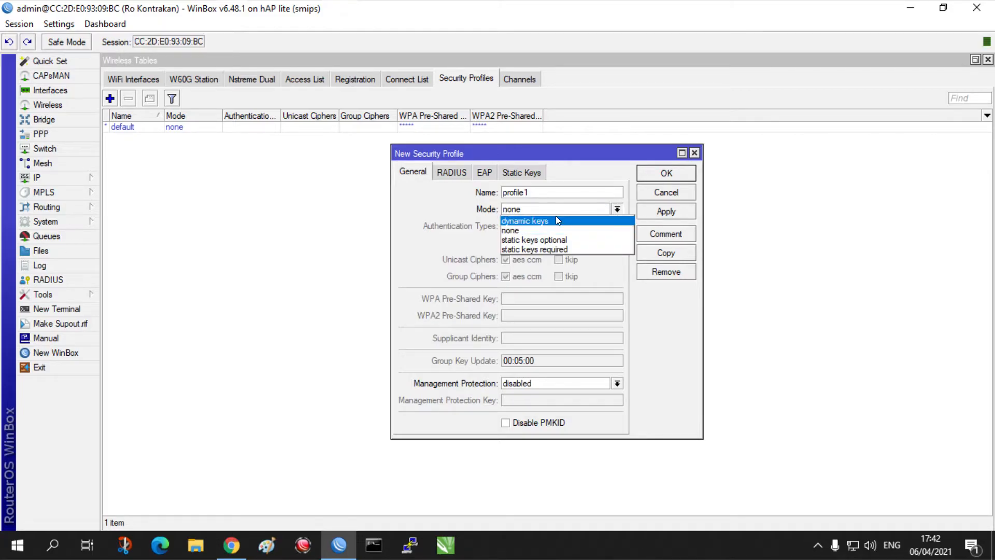
left_click(555, 219)
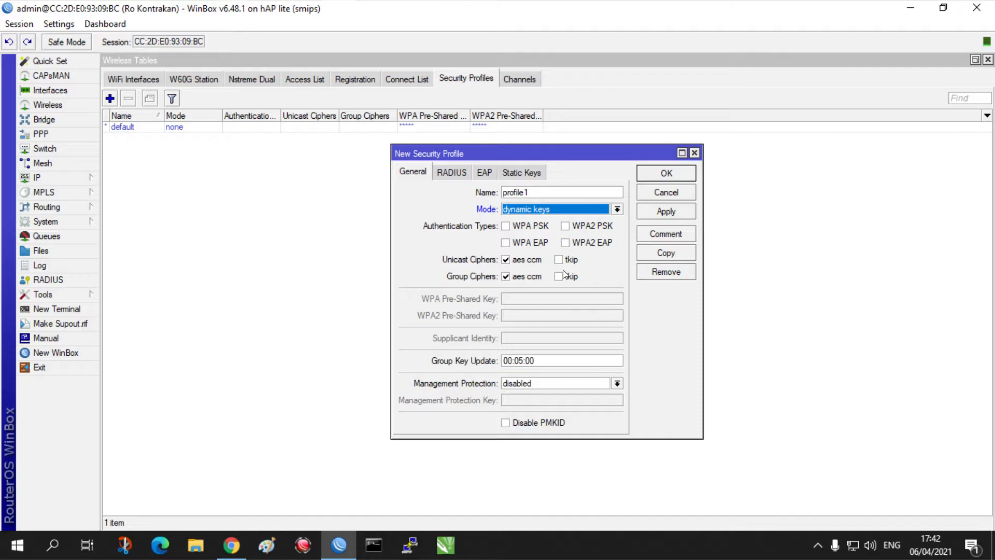
Enable the WPA PSK, WPA2 PSK, WPA EAP and WPA2 EAP authentication types for the new profile
left_click(565, 227)
left_click(506, 228)
left_click(526, 244)
left_click(567, 243)
Enter the WPA and WPA2 pre-shared keys and save the new security profile
left_click(530, 299)
type("********")
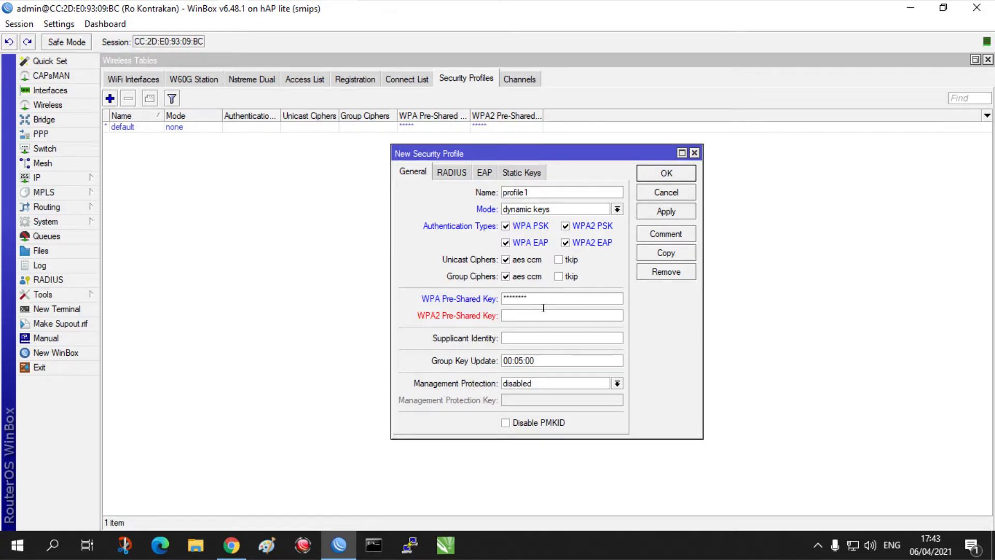
type("********")
left_click(667, 211)
left_click(658, 182)
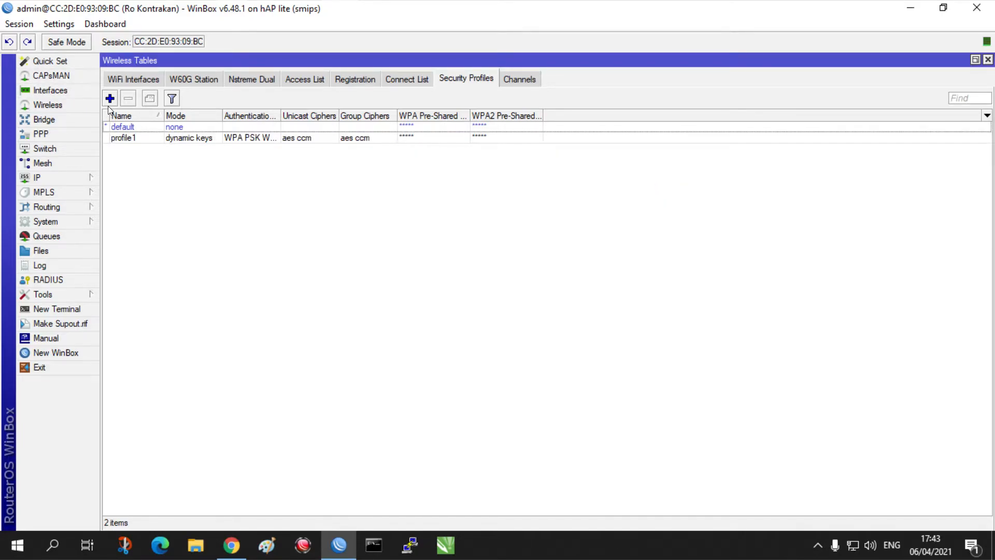
Rename the security profile profile1 as YOUTUBE
double_click(157, 137)
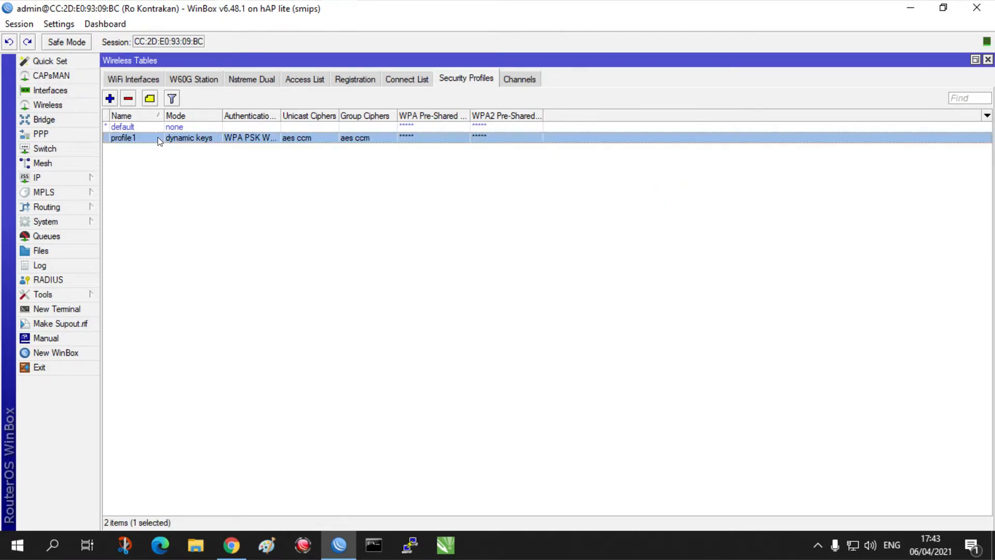
type("YOUTUBE")
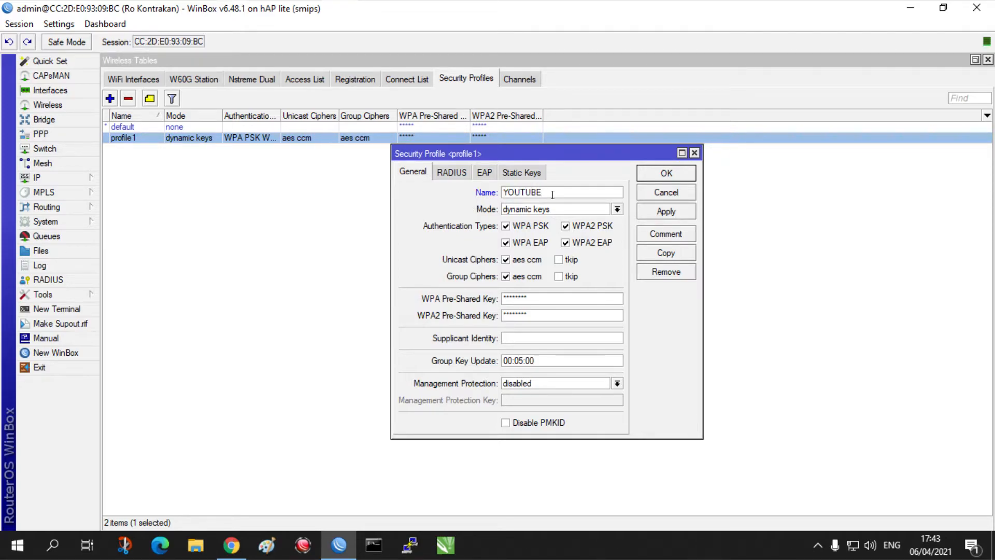
left_click(689, 175)
Start a second security profile named GAME in dynamic keys mode with WPA PSK, WPA2 PSK, WPA EAP and WPA2 EAP enabled
left_click(110, 98)
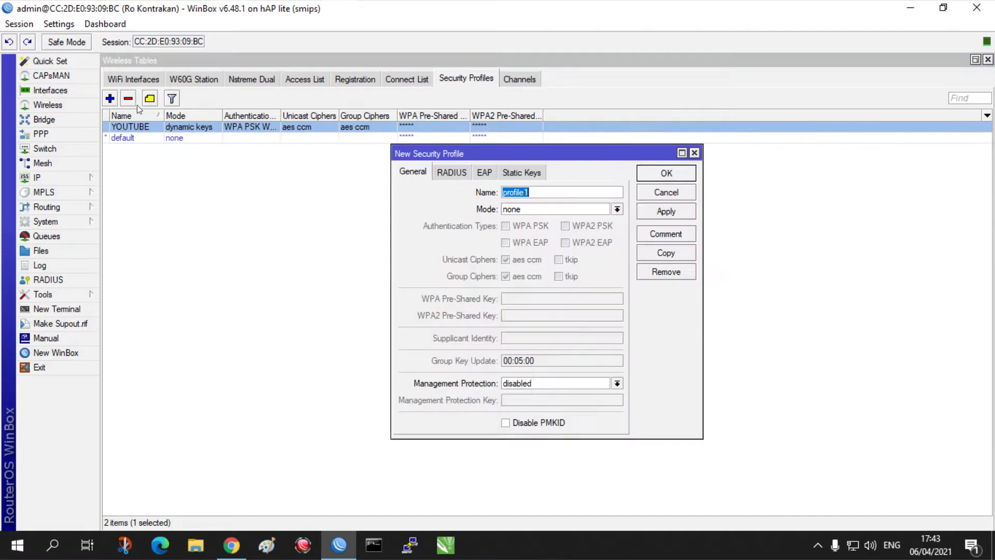
type("GAME")
left_click(556, 210)
left_click(527, 221)
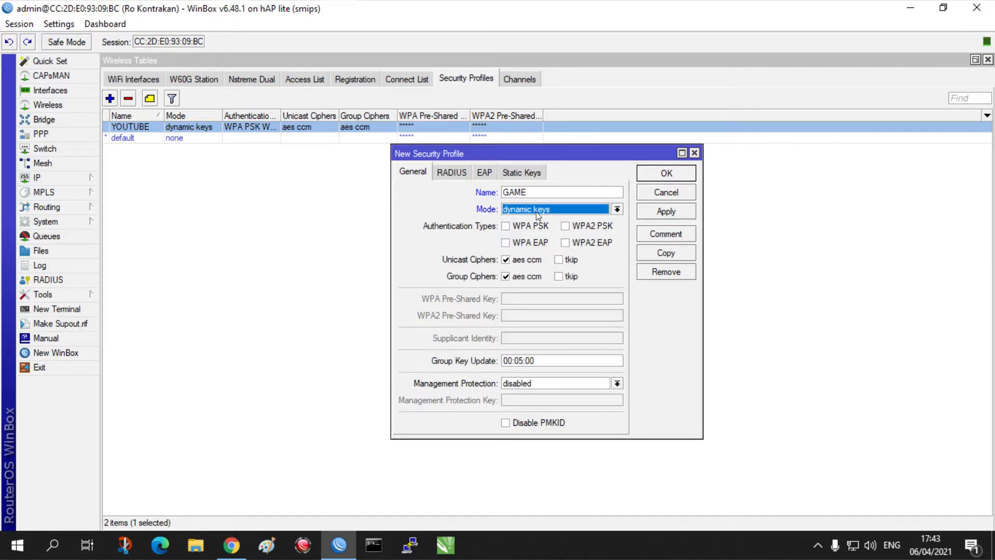
left_click(568, 228)
left_click(509, 228)
left_click(509, 243)
left_click(568, 243)
Enter the WPA and WPA2 pre-shared keys for the GAME profile and save it
left_click(517, 299)
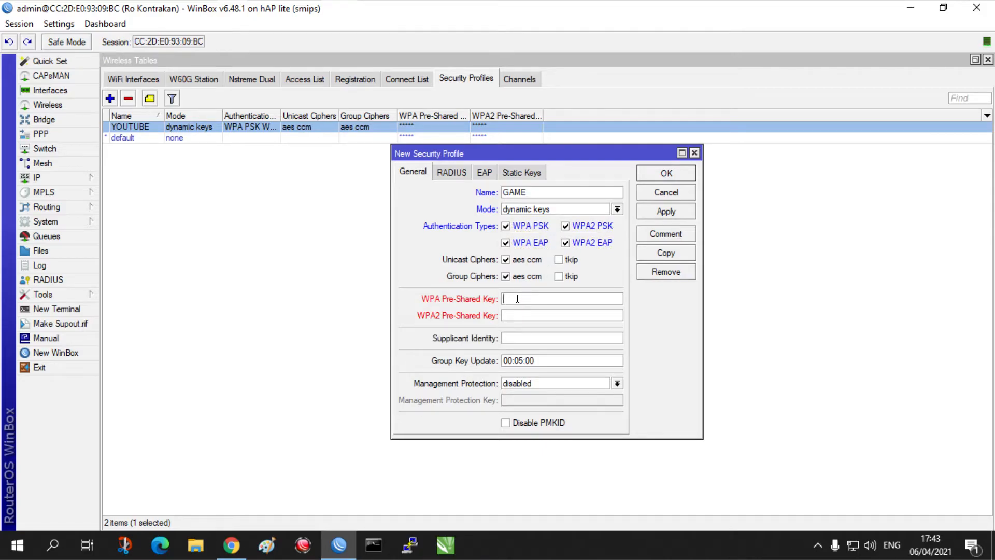
type("****************")
left_click(648, 205)
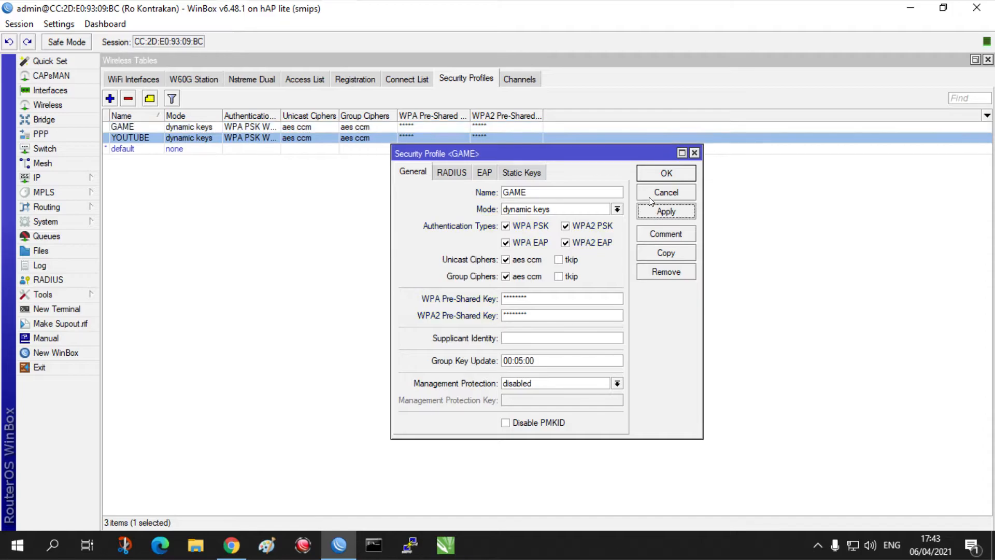
left_click(654, 173)
Start a third security profile named BROWSING in dynamic keys mode with WPA PSK, WPA2 PSK, WPA EAP and WPA2 EAP enabled
left_click(106, 99)
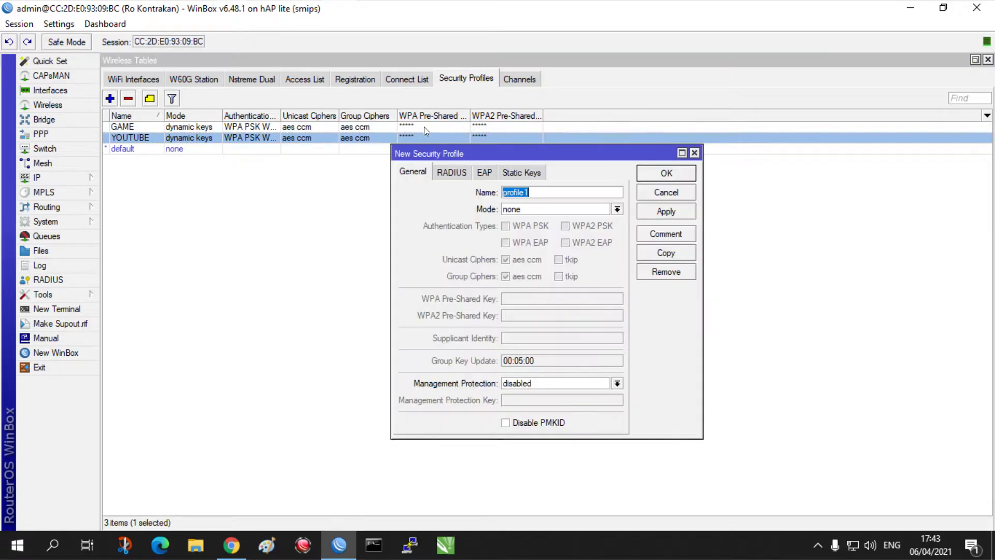
key("BackSpace")
type("BROWSING")
left_click(550, 210)
left_click(541, 216)
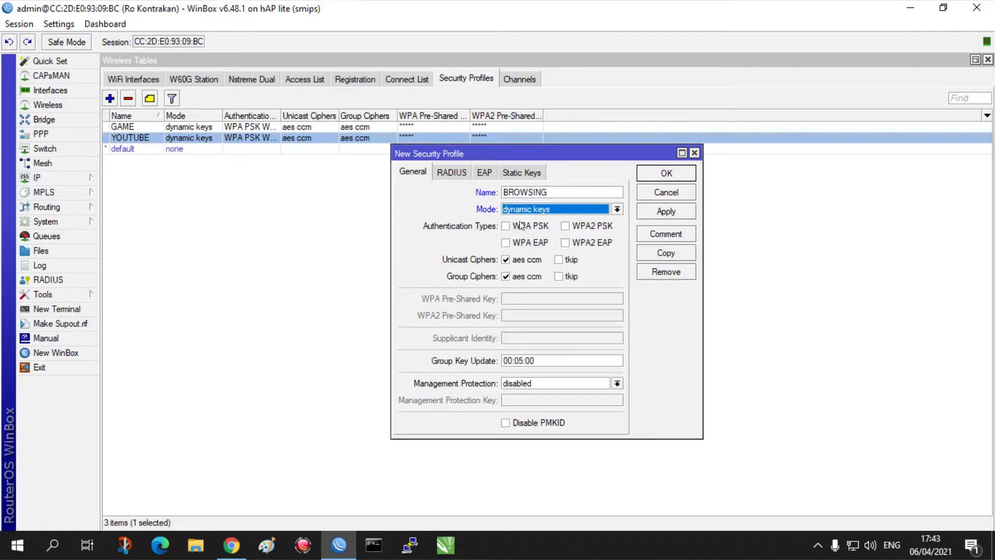
left_click(521, 225)
left_click(521, 242)
left_click(566, 225)
left_click(566, 244)
Enter the WPA and WPA2 pre-shared keys for the BROWSING profile and save it
left_click(519, 298)
type("***")
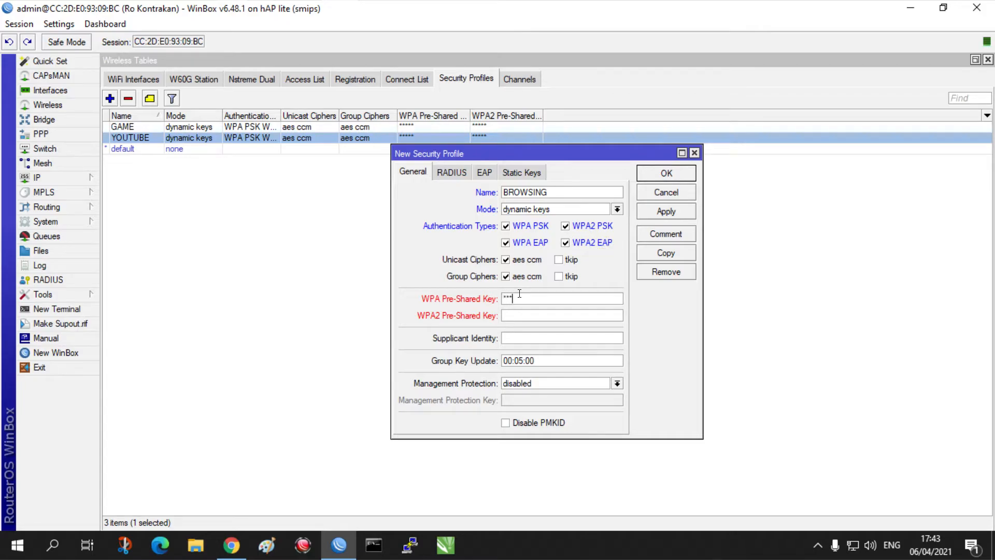
type("***")
key("Tab")
type("********")
left_click(655, 211)
left_click(665, 174)
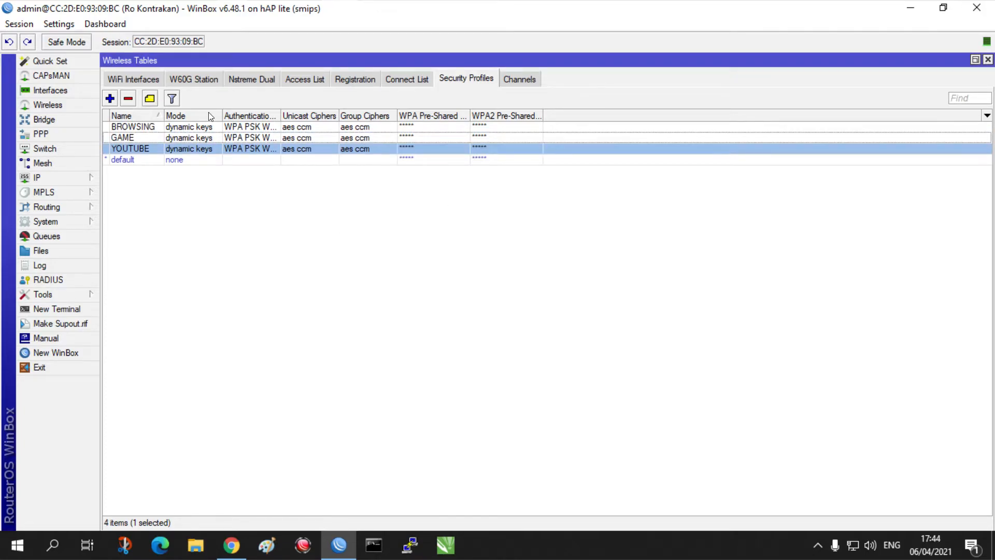
Assign the GAME security profile to the virtual interface wlan2 and save it
left_click(132, 79)
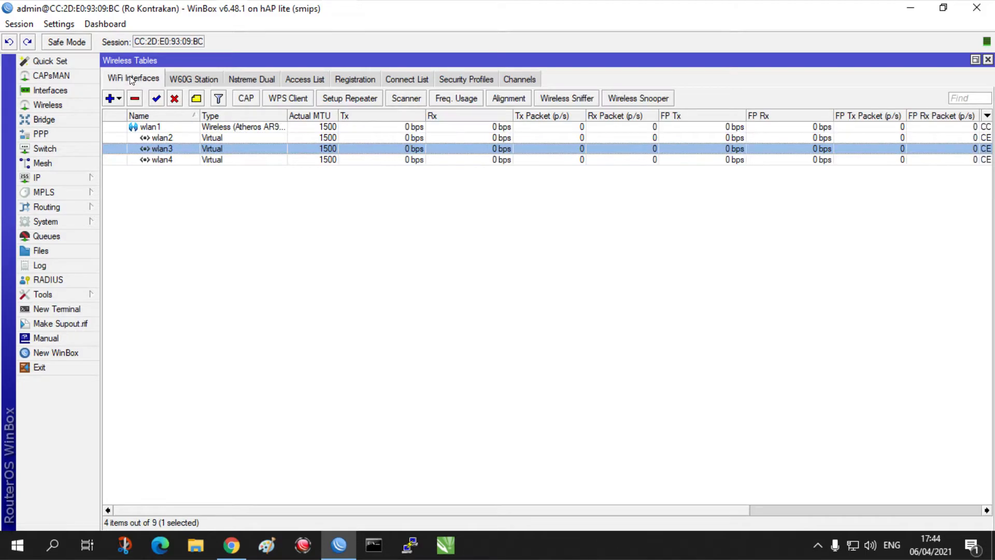
double_click(227, 135)
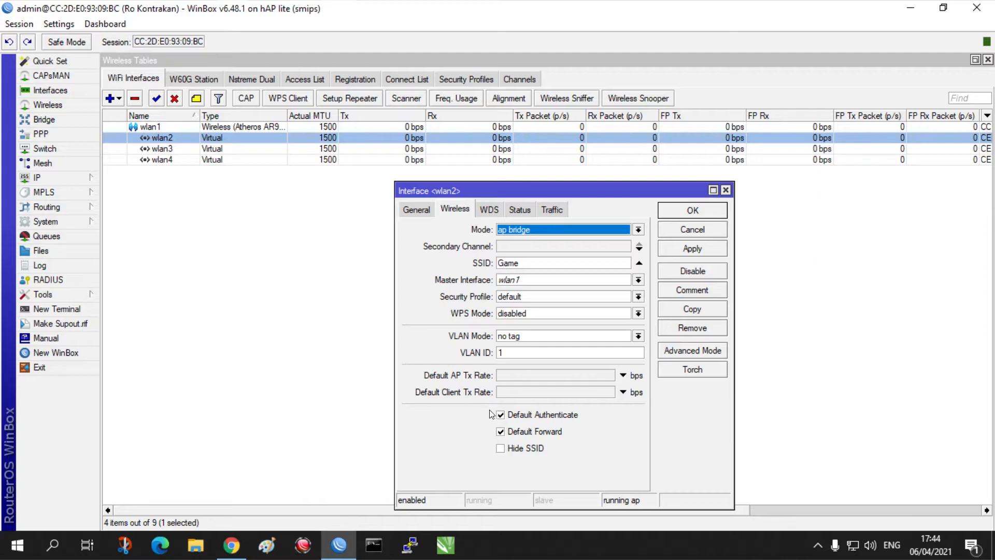
left_click(564, 294)
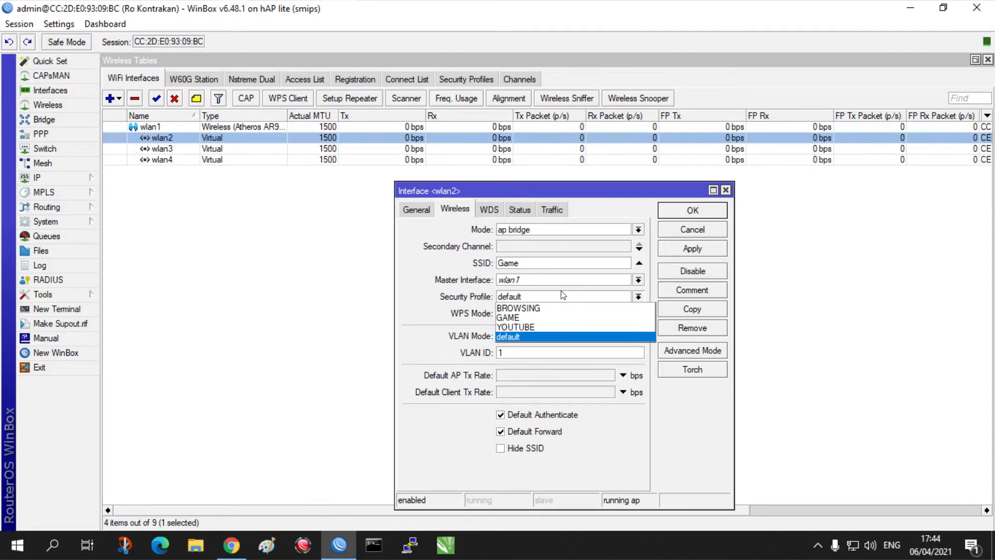
left_click(534, 317)
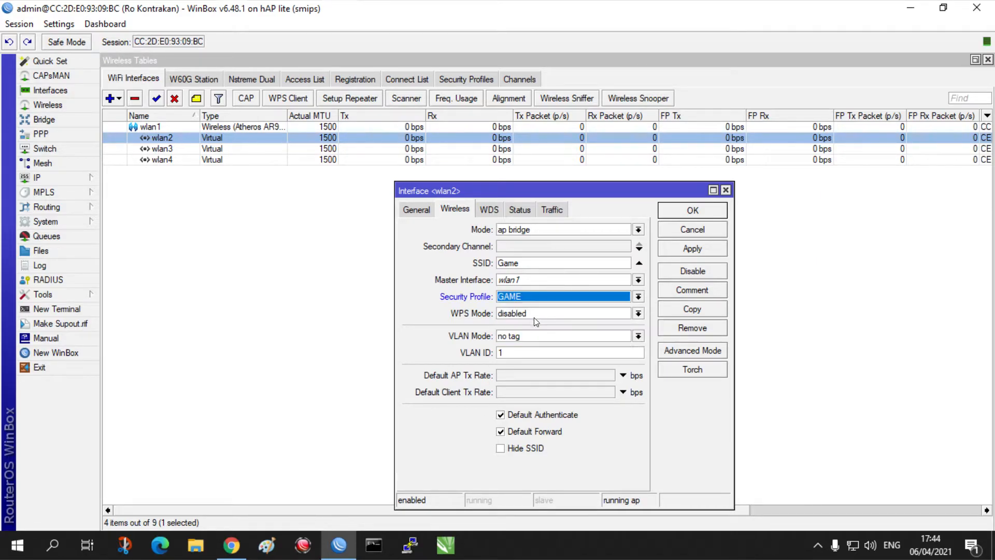
left_click(686, 209)
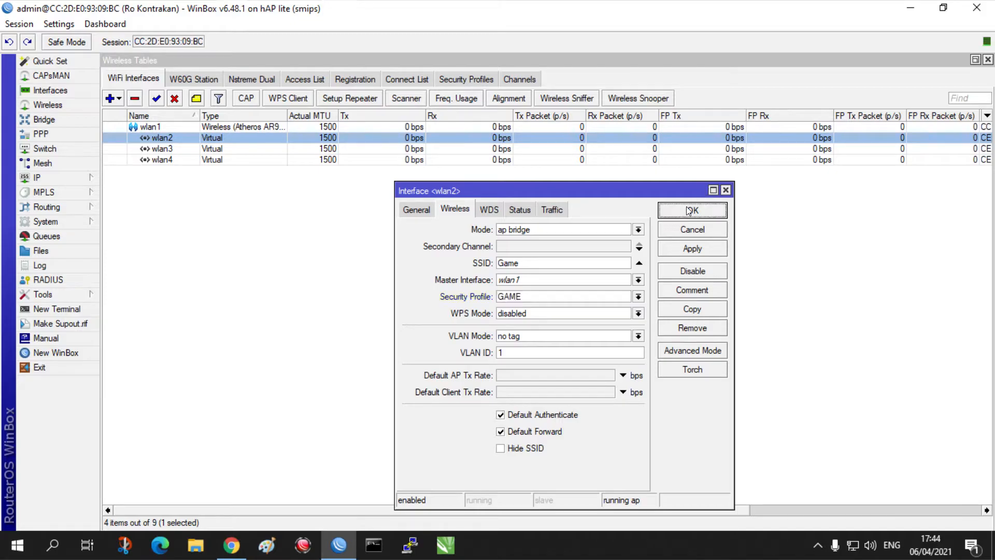
Assign the YOUTUBE security profile to the virtual interface wlan3 and save it
double_click(181, 149)
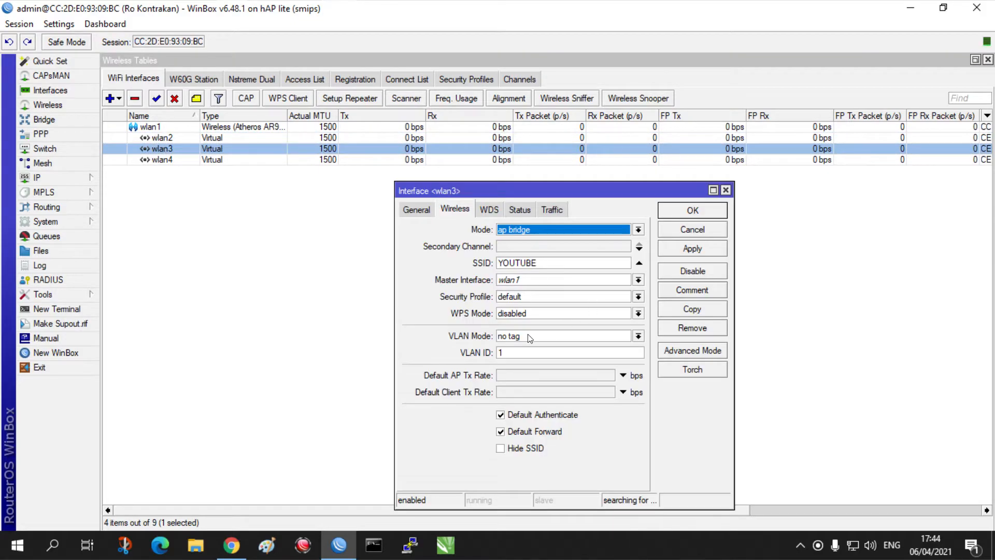
left_click(639, 297)
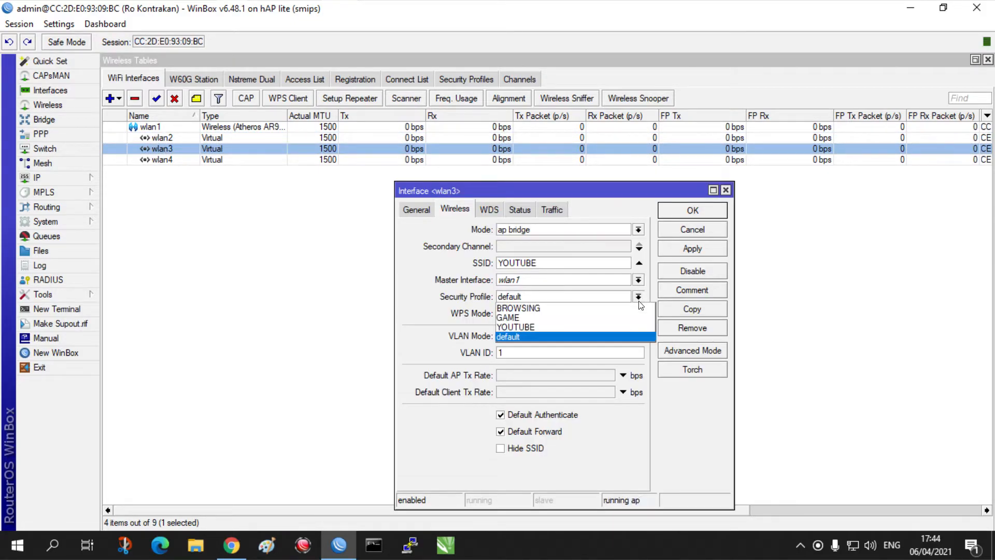
left_click(554, 329)
left_click(692, 250)
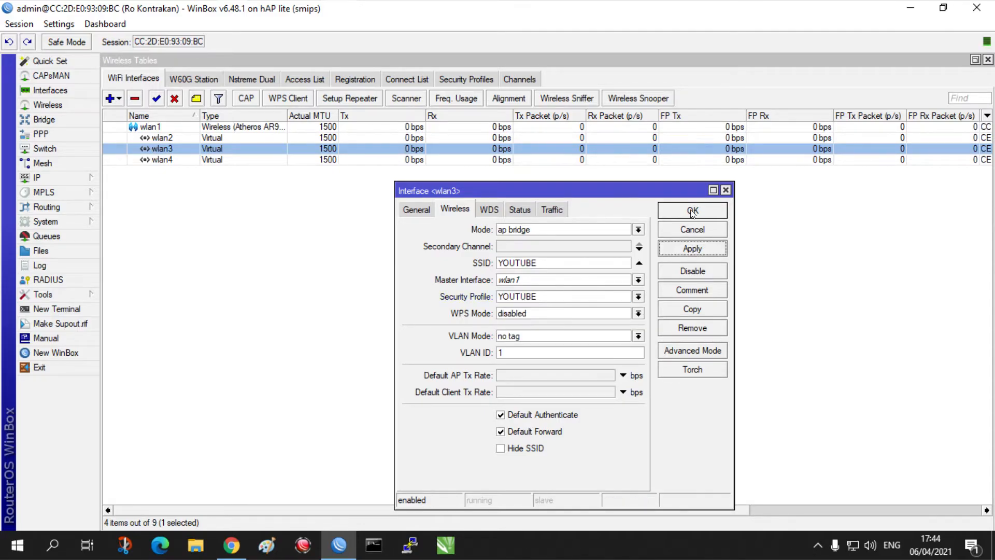
left_click(692, 210)
Assign the BROWSING security profile to the virtual interface wlan4 and save it
double_click(233, 159)
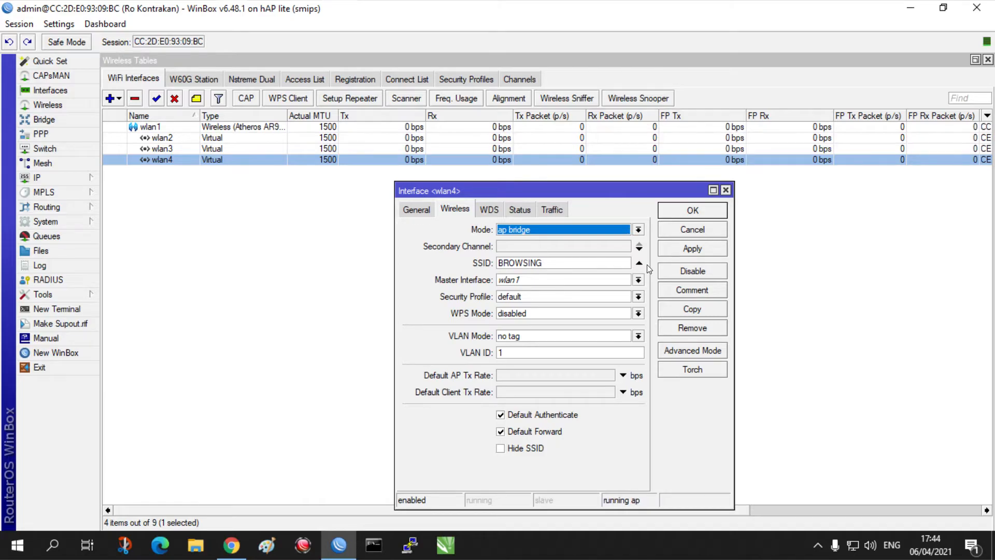
left_click(638, 314)
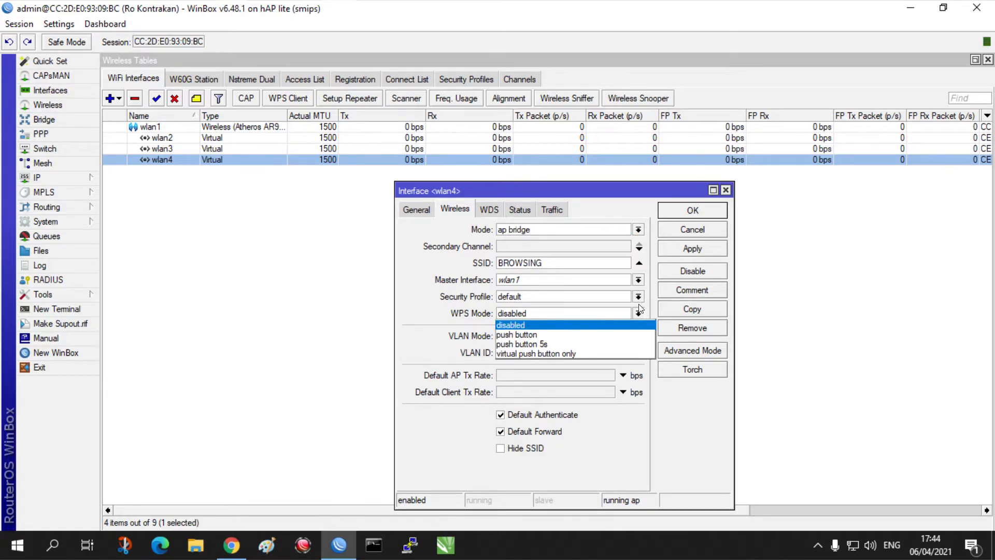
left_click(634, 325)
left_click(638, 296)
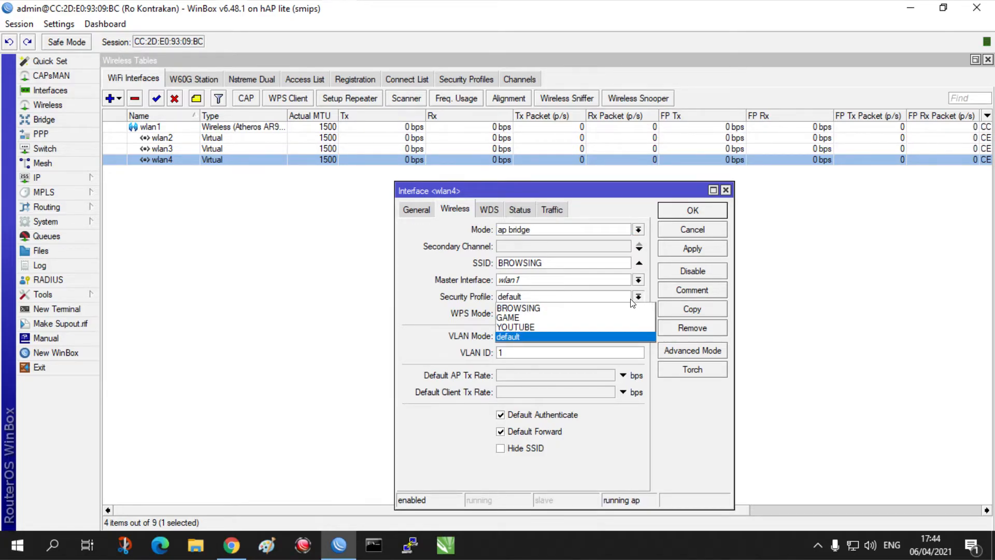
left_click(552, 308)
left_click(696, 248)
left_click(689, 212)
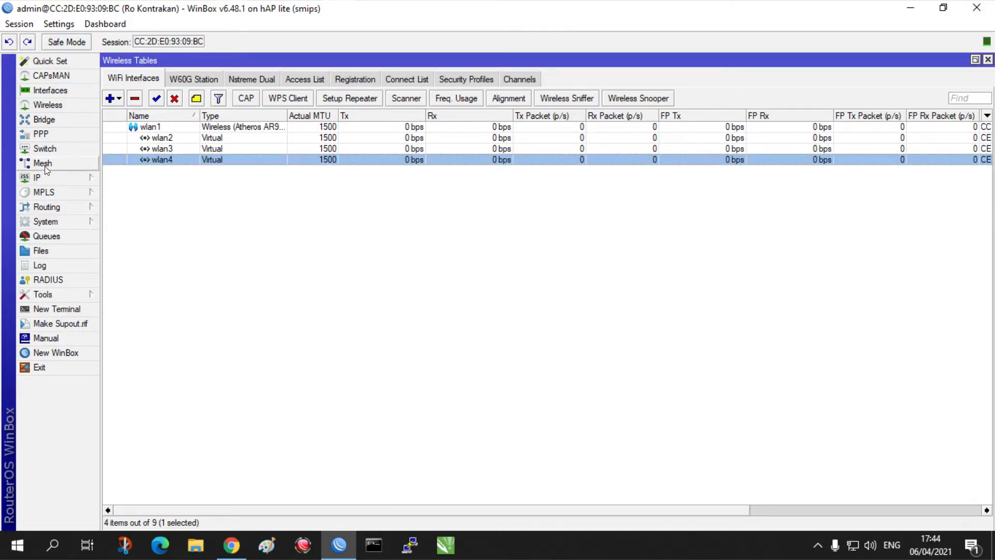
Add the IP address 192.168.10.1/24 on interface wlan2 and apply it
left_click(83, 178)
left_click(132, 209)
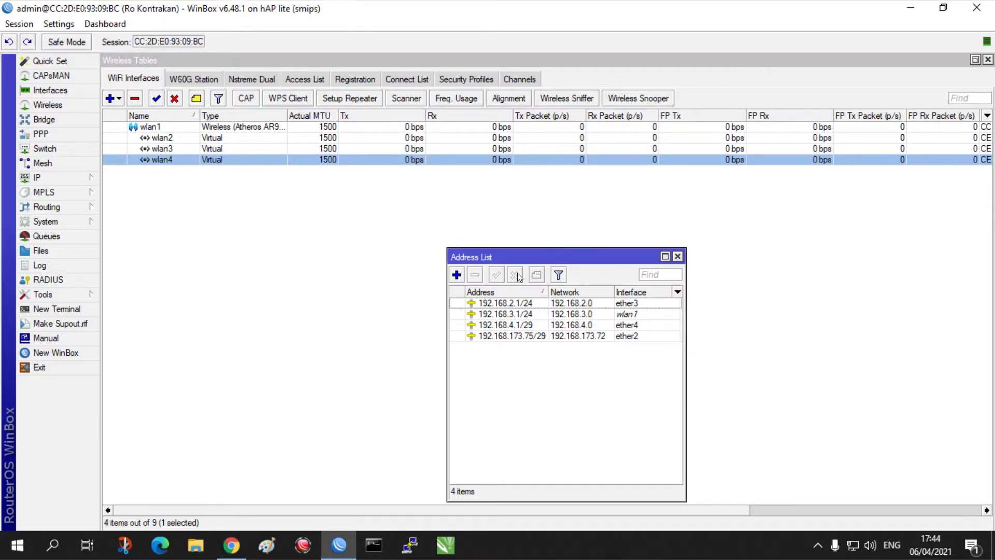
left_click(456, 275)
left_click_drag(543, 291, 641, 261)
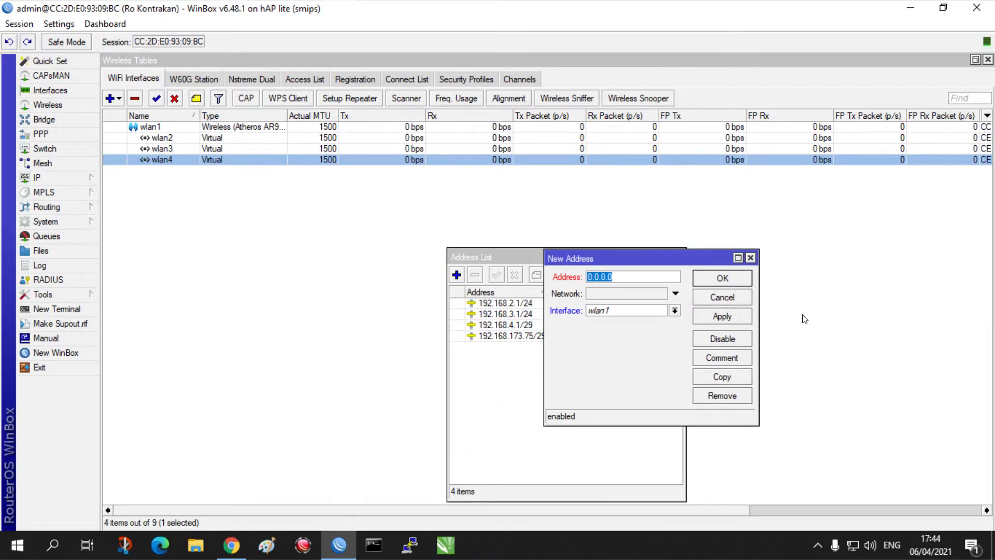
type("192.168.10.1/2")
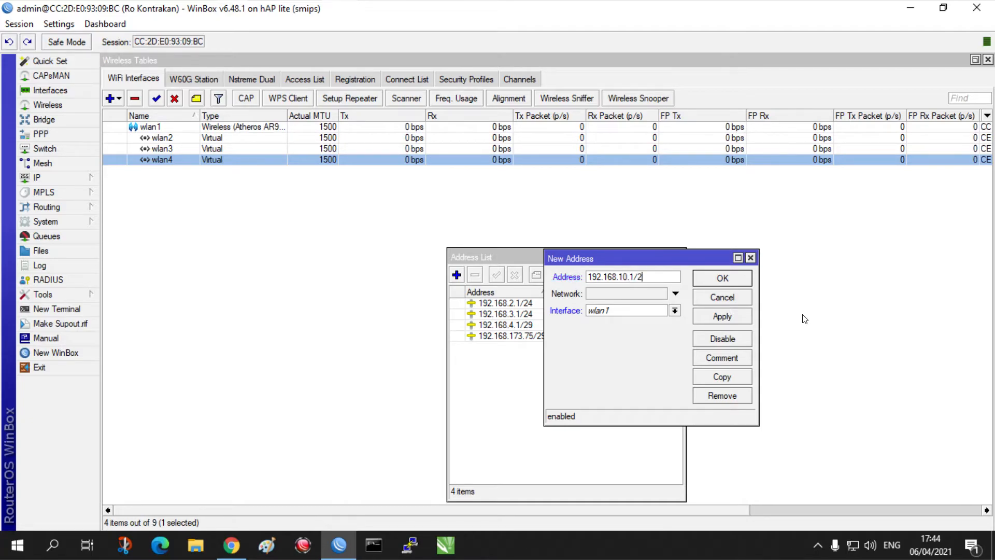
type("4")
left_click(674, 311)
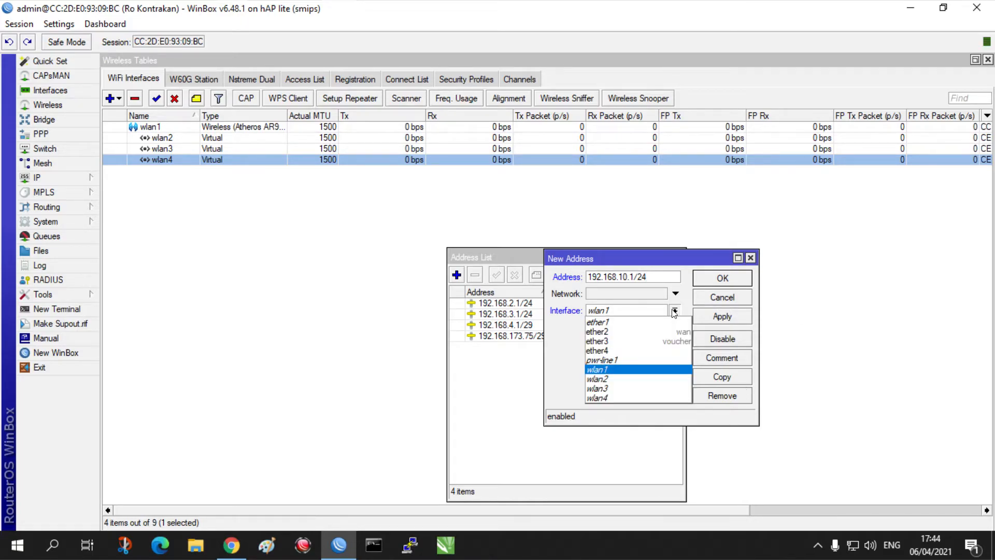
left_click(621, 378)
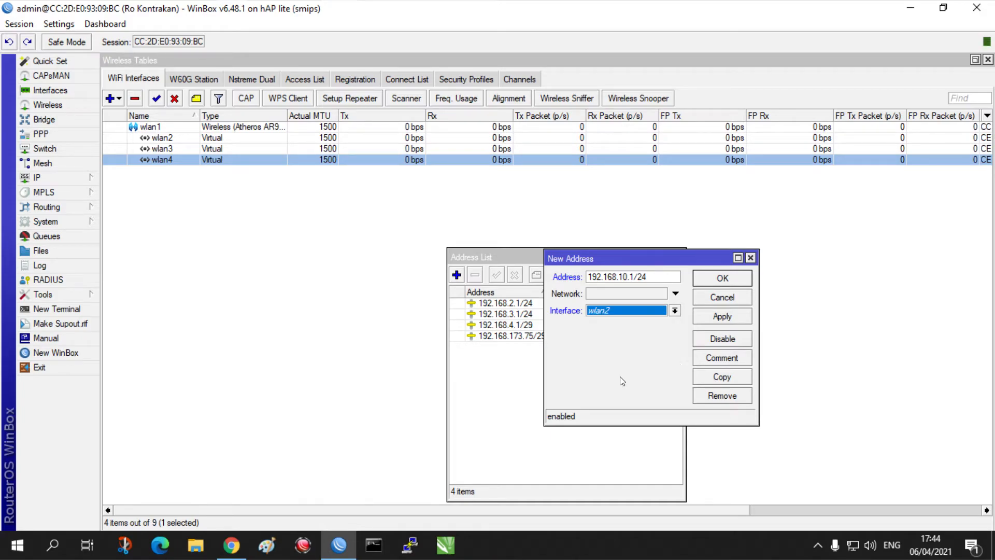
left_click(723, 317)
left_click_drag(676, 264, 800, 317)
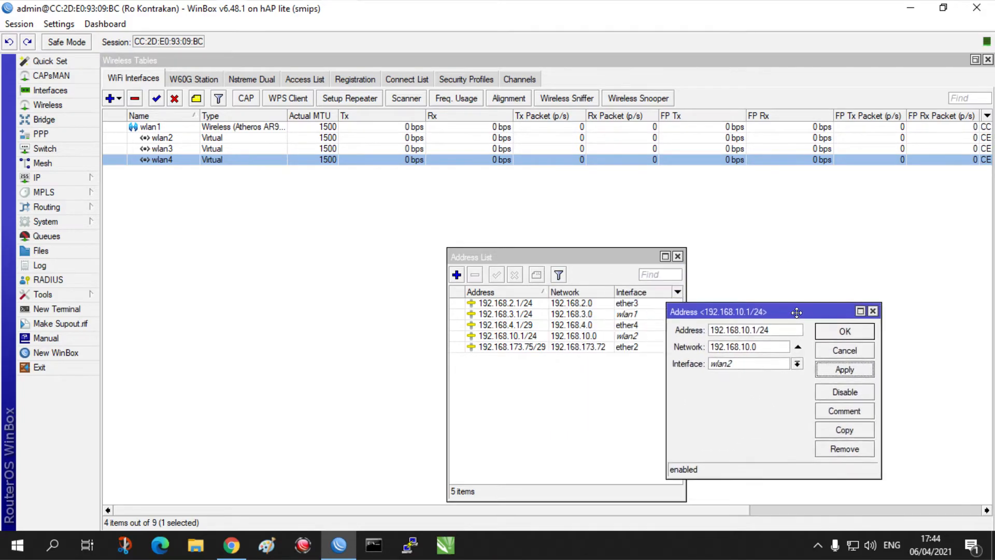
Rename the virtual interface wlan2 as GAME and save it
double_click(169, 138)
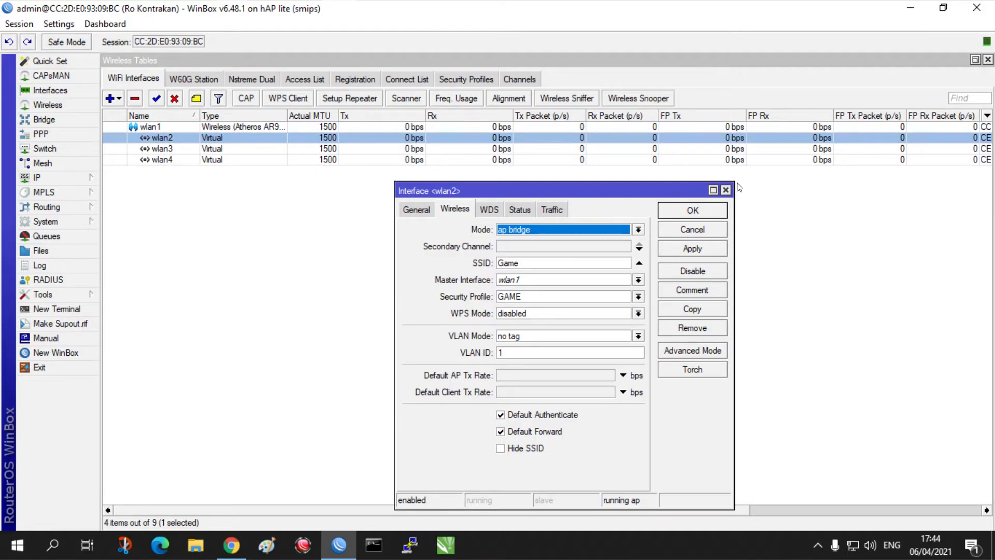
left_click(725, 190)
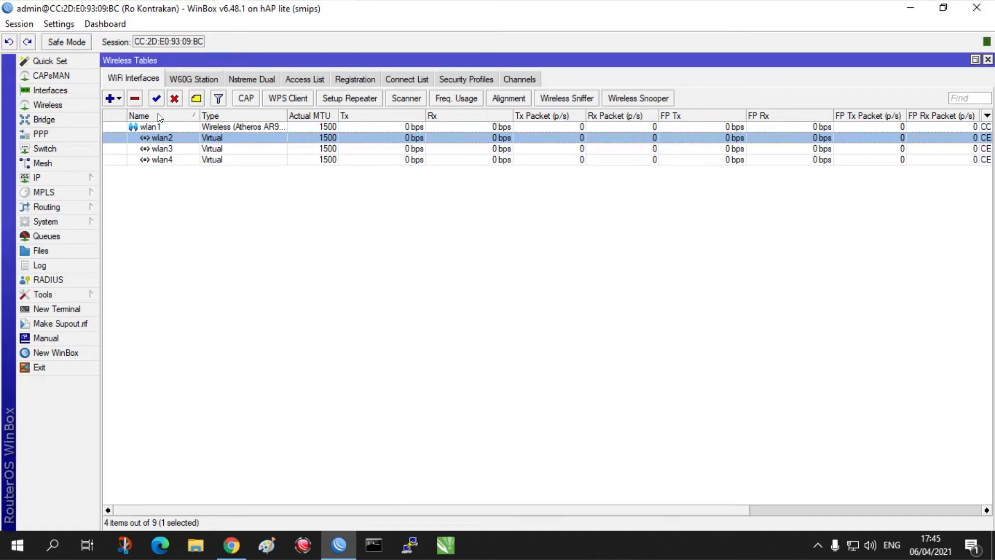
double_click(185, 139)
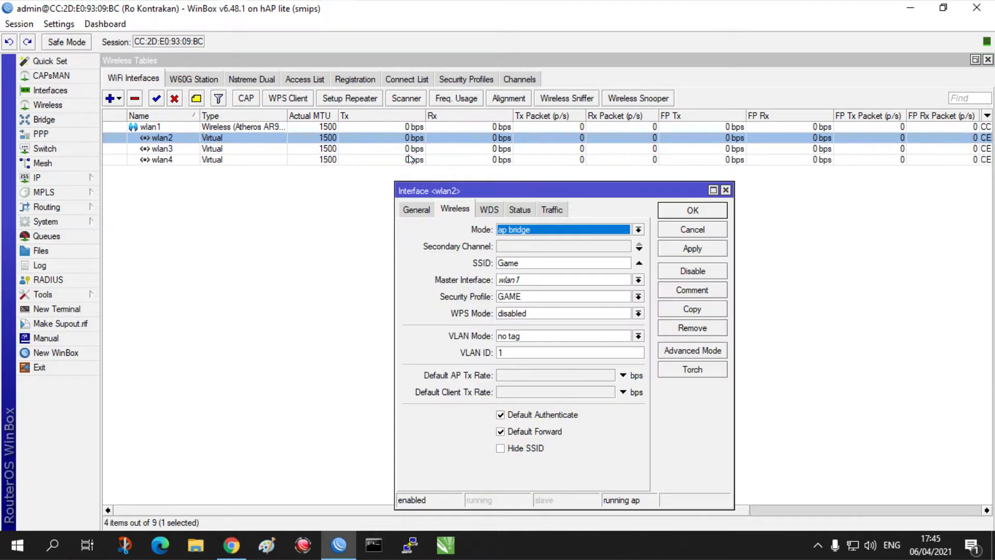
left_click(422, 205)
type("GAME")
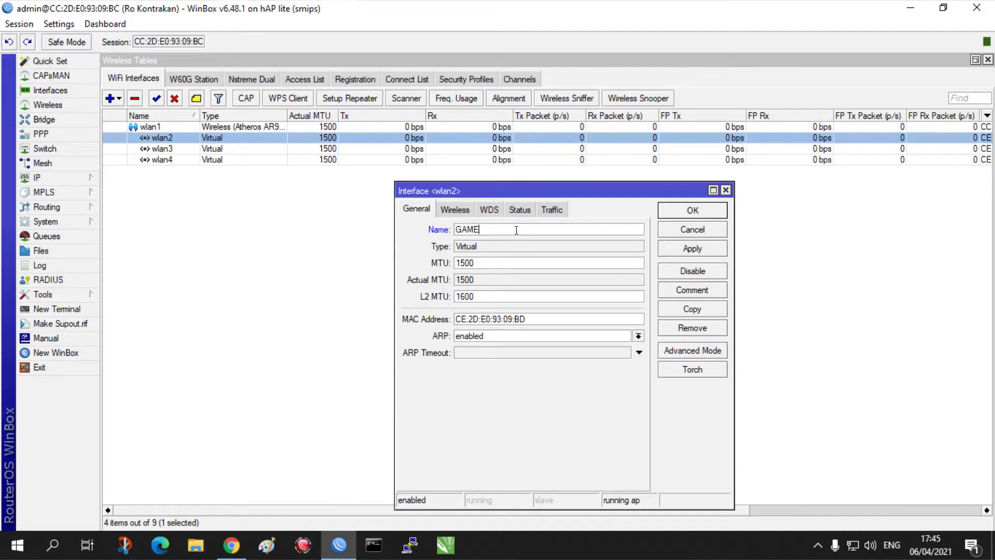
key("Return")
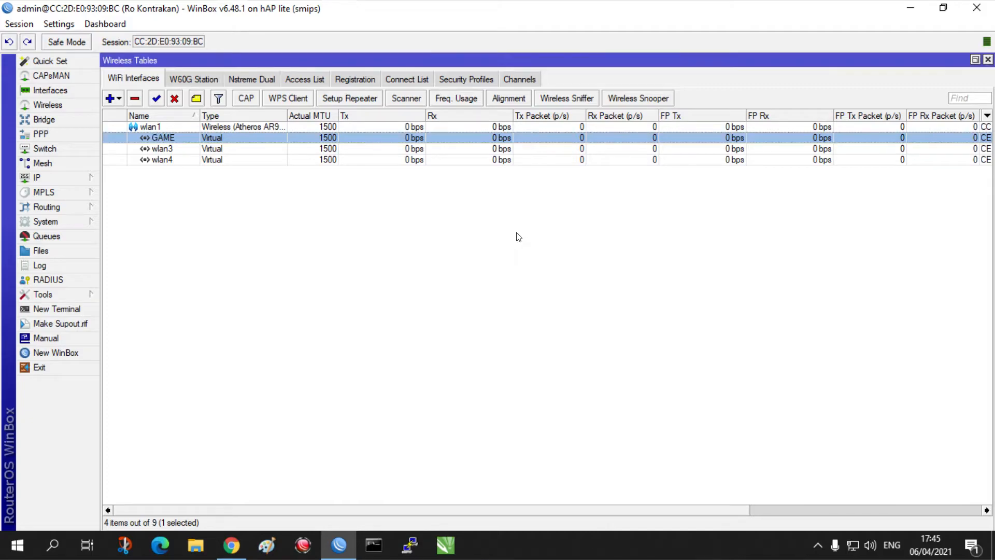
Rename the virtual interface wlan3 as YOUTUBE and save it
double_click(157, 149)
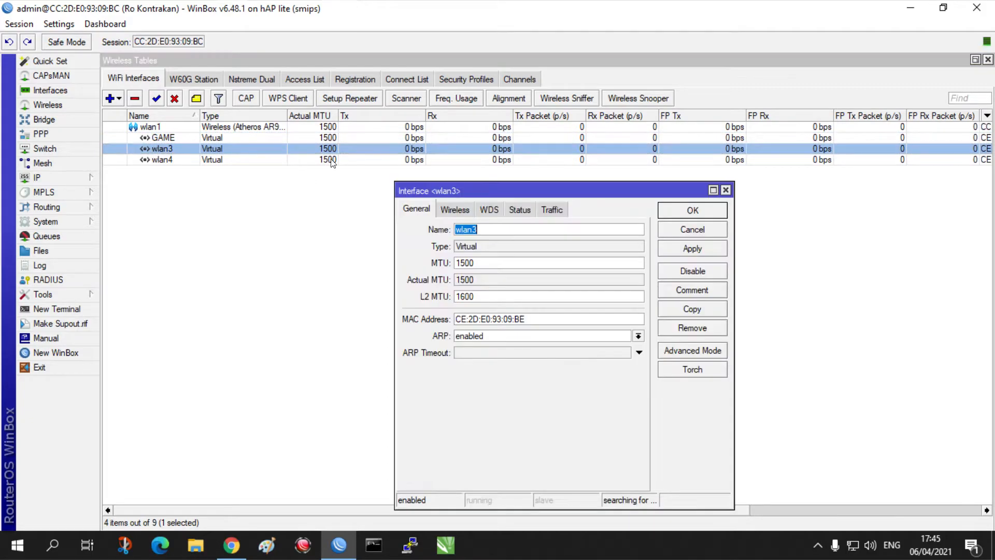
left_click(422, 209)
type("Y")
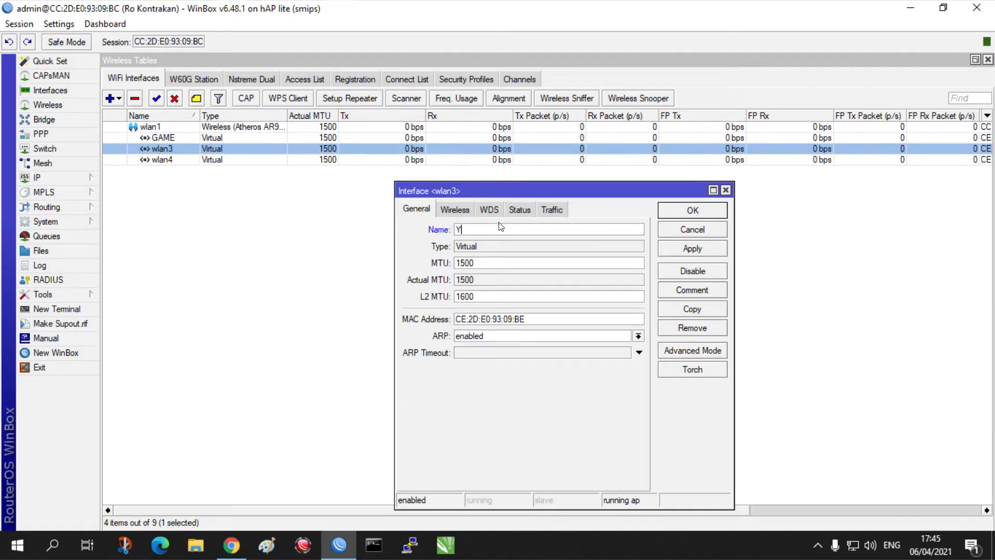
type("OUTUBE")
key("Return")
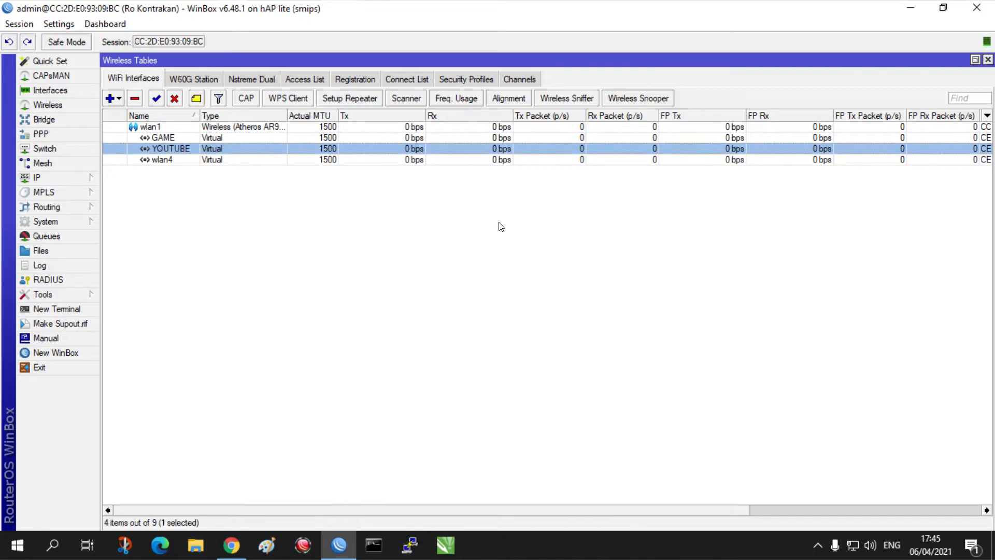
Rename the virtual interface wlan4 as BROWSING and save it
double_click(196, 160)
type("BROWSING")
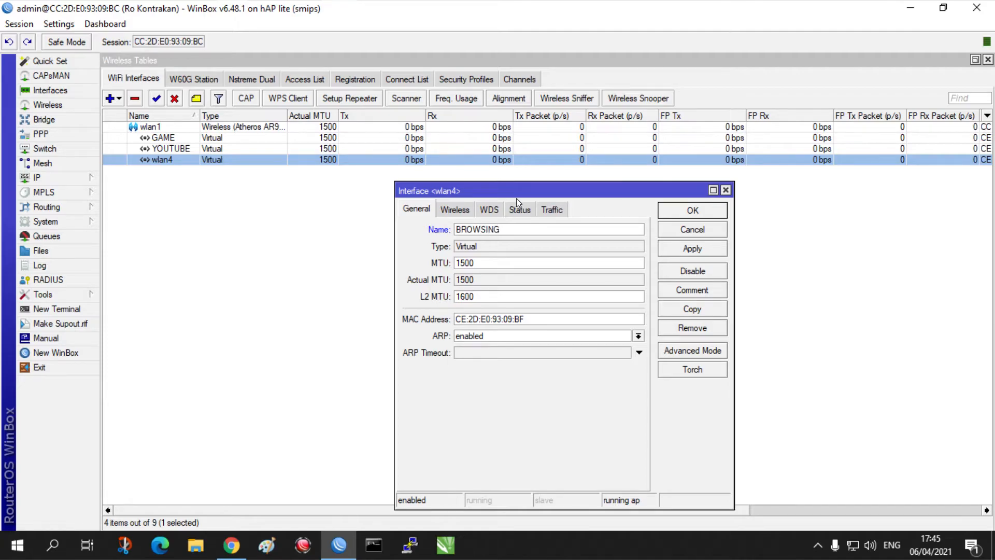
left_click(685, 210)
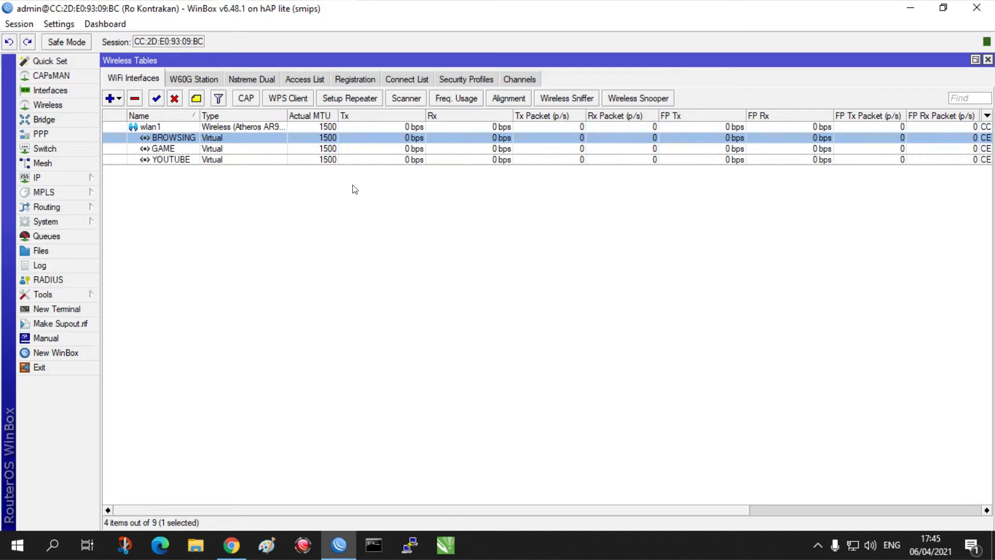
Check the SSID and security profile of the BROWSING, GAME and YOUTUBE interfaces against their names
double_click(218, 138)
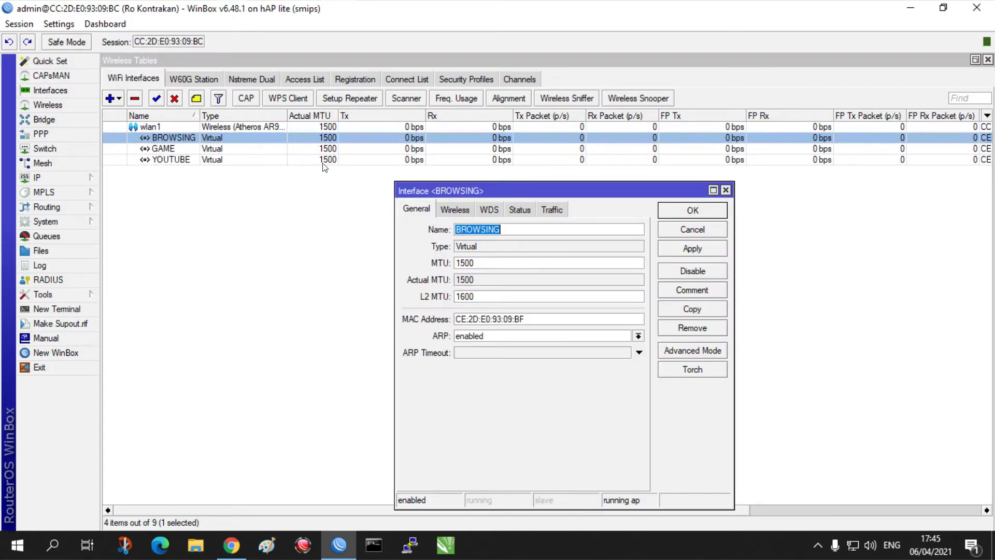
left_click(454, 209)
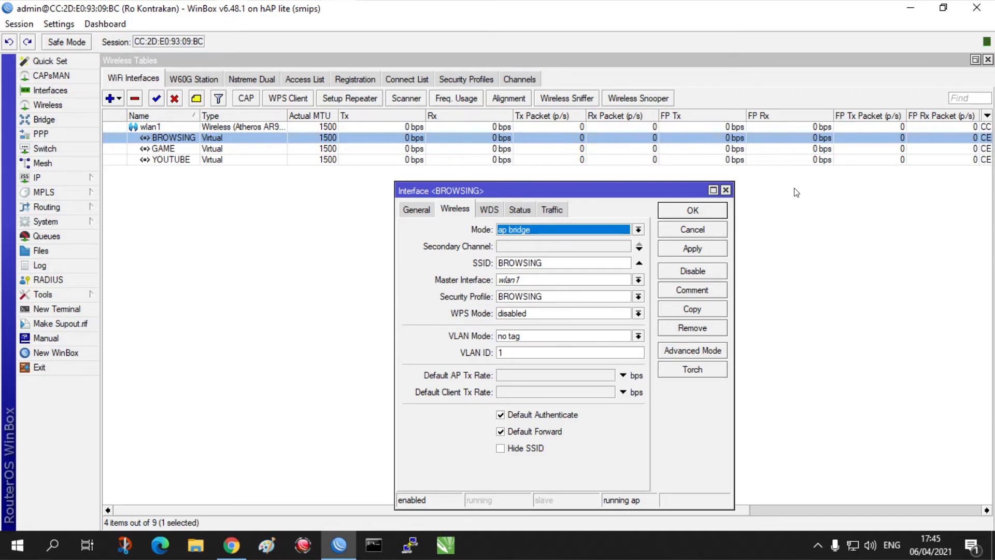
left_click(725, 190)
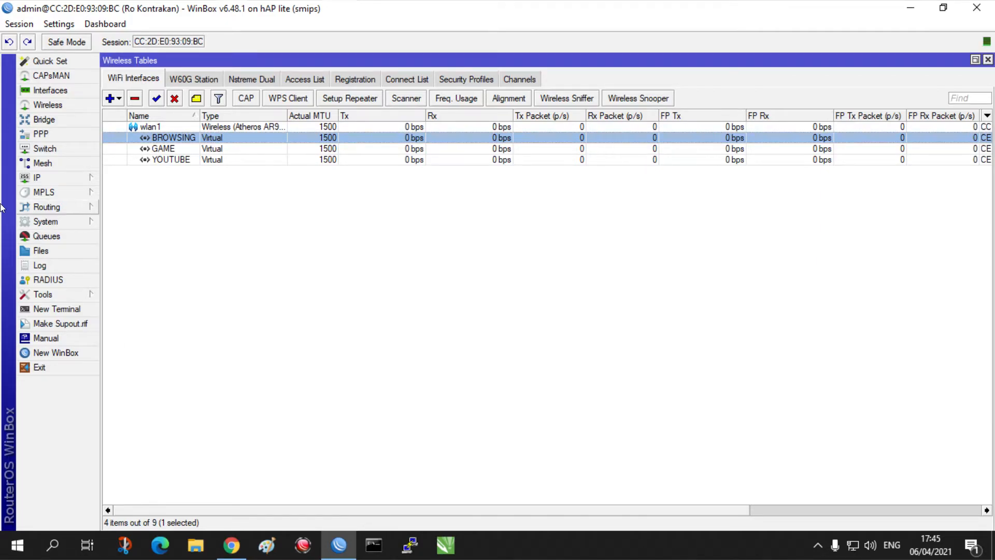
left_click(192, 149)
double_click(192, 149)
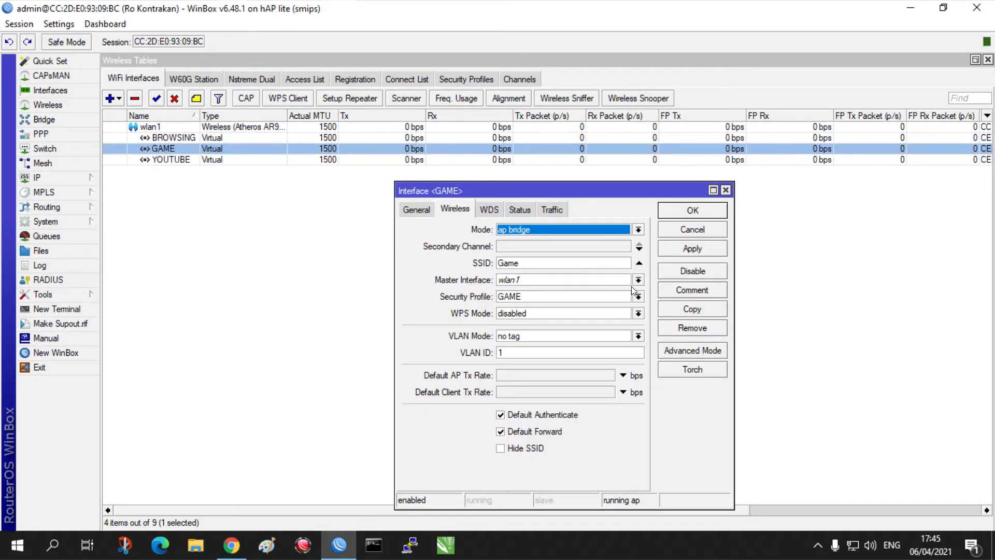
left_click(677, 209)
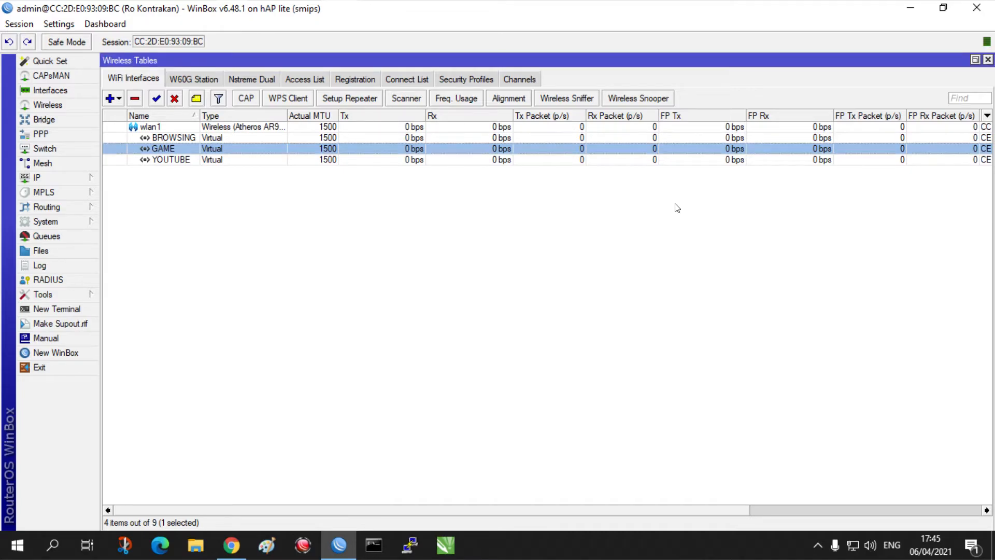
double_click(209, 159)
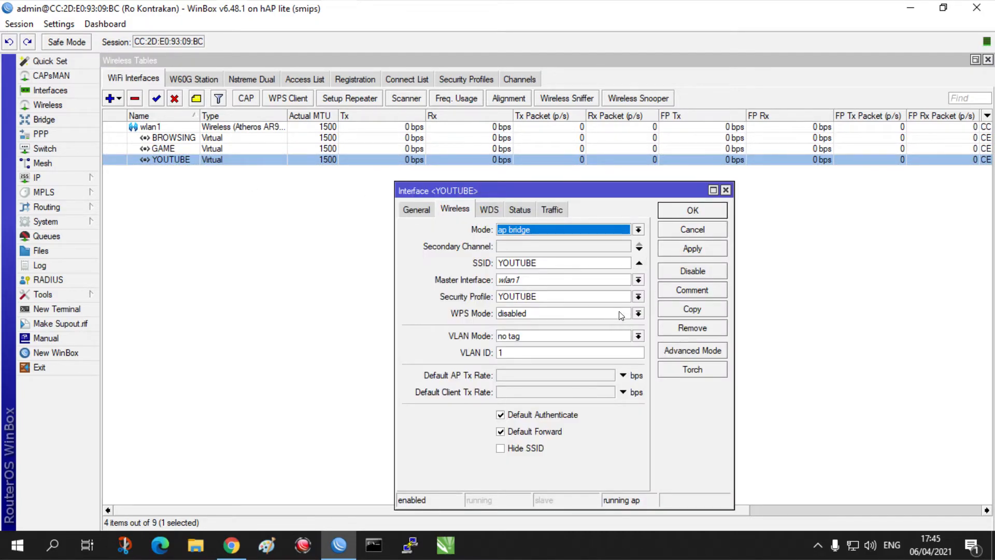
left_click(706, 207)
Add the IP address 192.168.11.1/24 on the YOUTUBE interface and save it
left_click(57, 178)
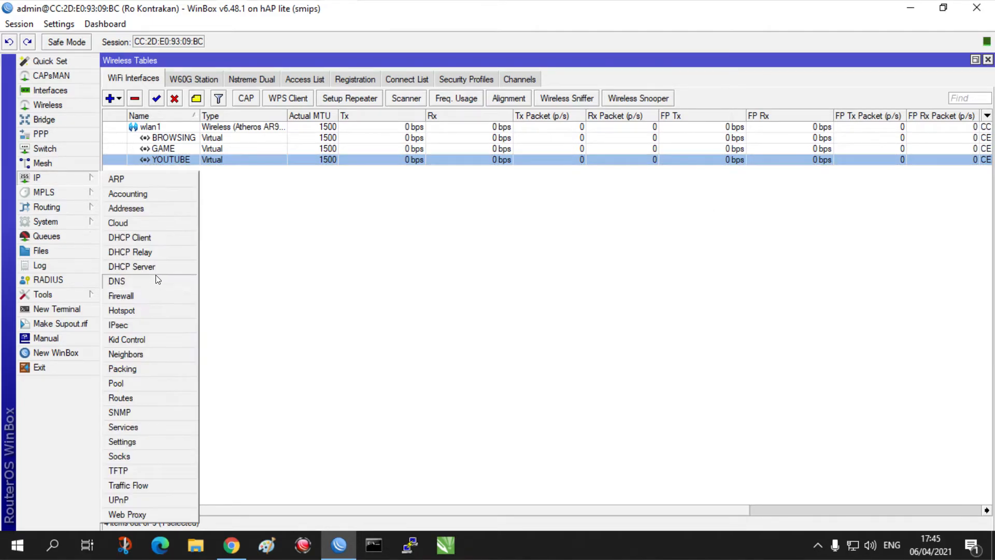
left_click(126, 208)
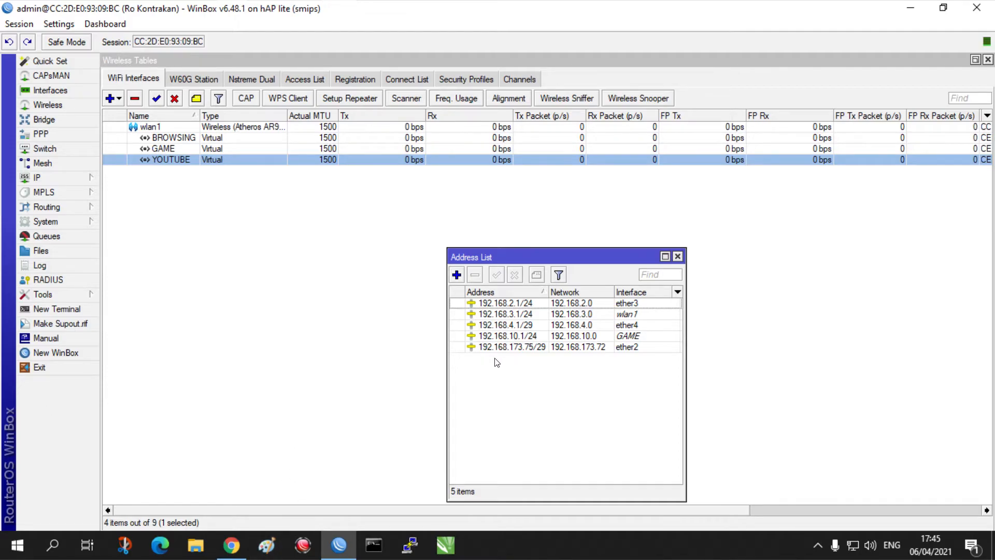
left_click(530, 336)
left_click(456, 275)
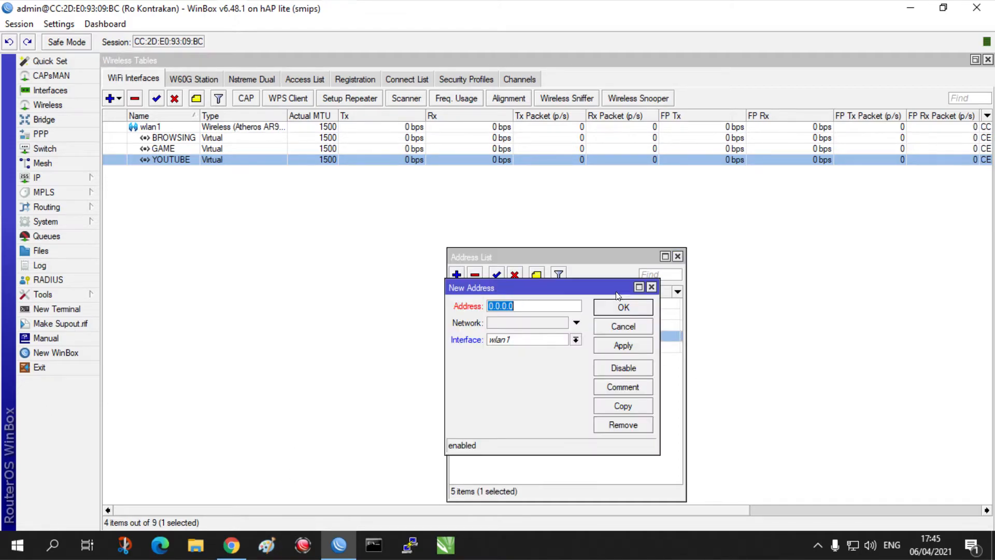
type("192.168.11.1")
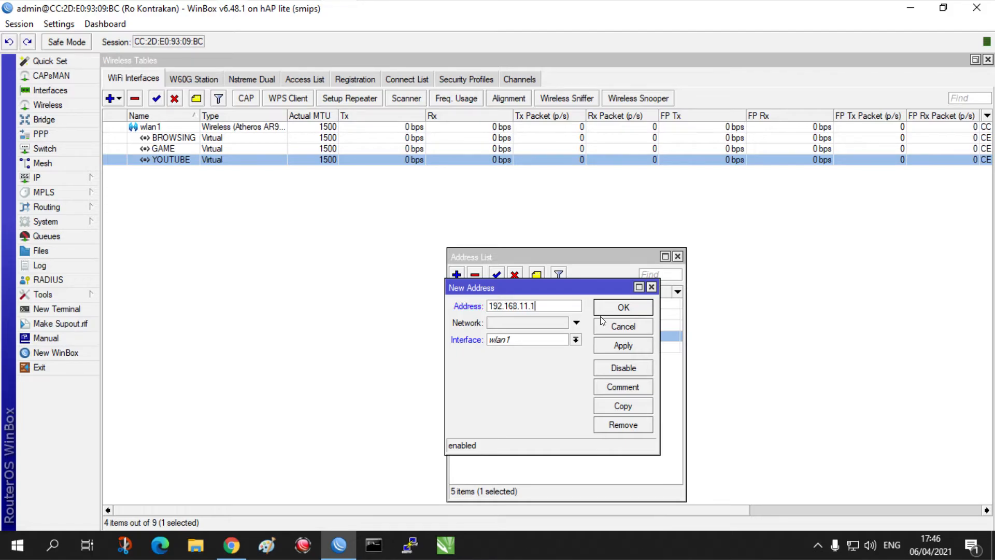
type("/24")
left_click(576, 340)
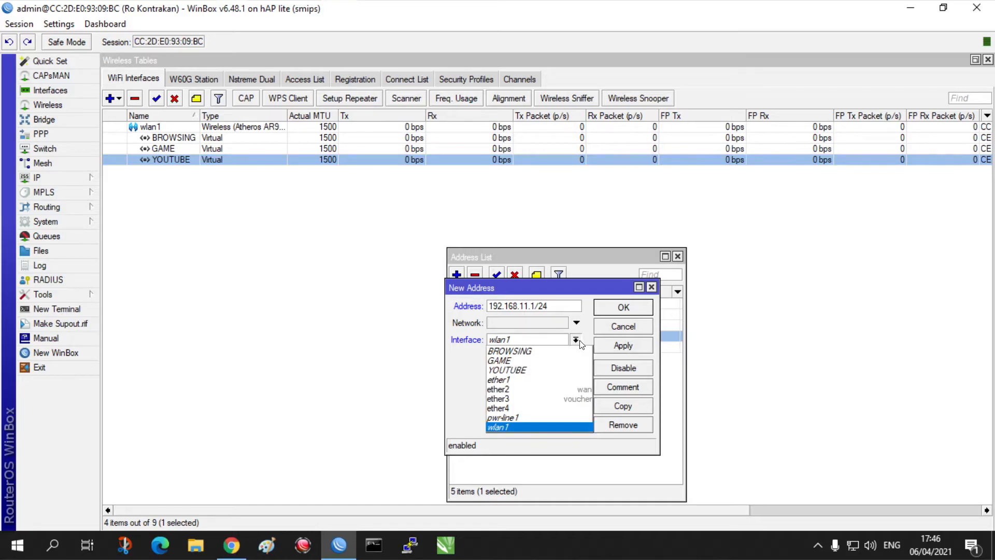
left_click(514, 356)
left_click_drag(570, 288, 801, 267)
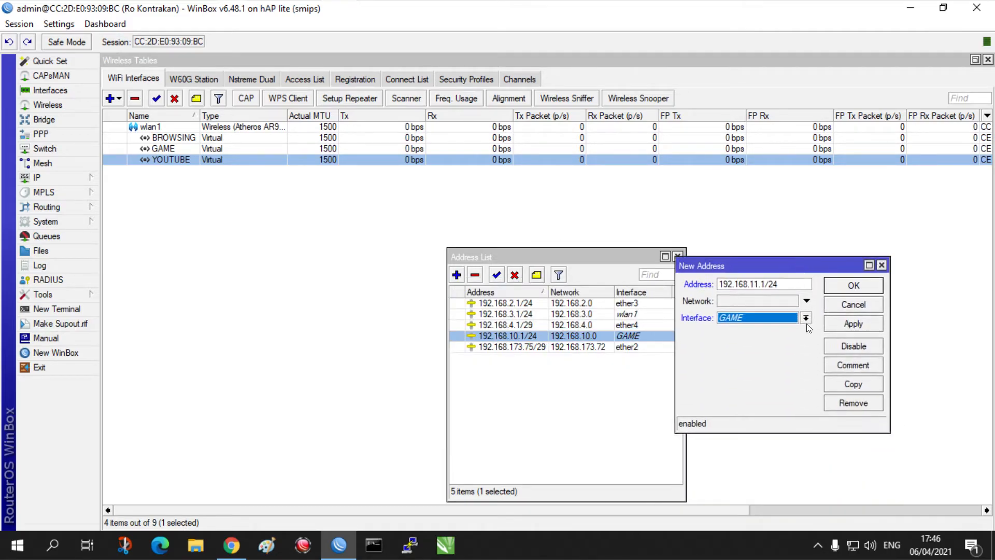
left_click(805, 318)
left_click(746, 350)
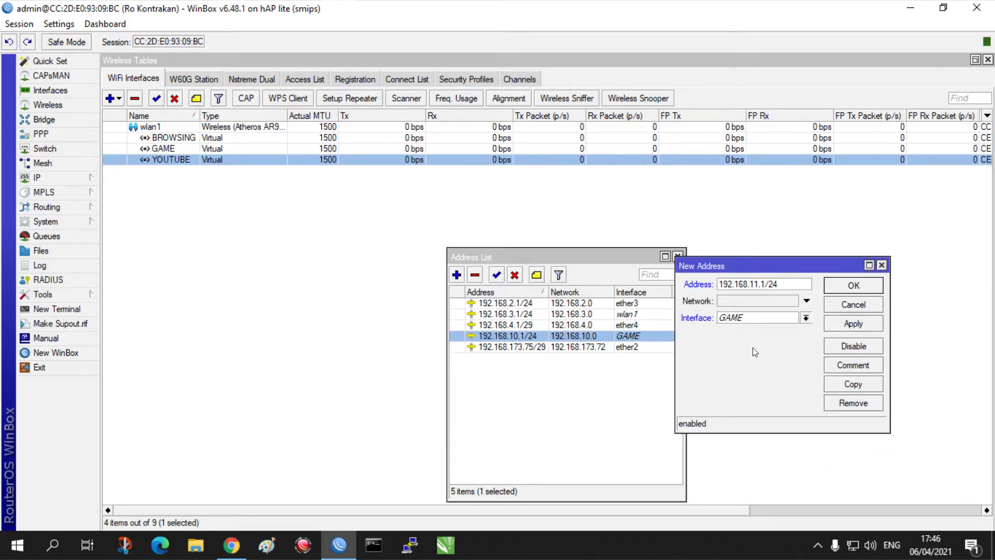
left_click(853, 324)
left_click(853, 286)
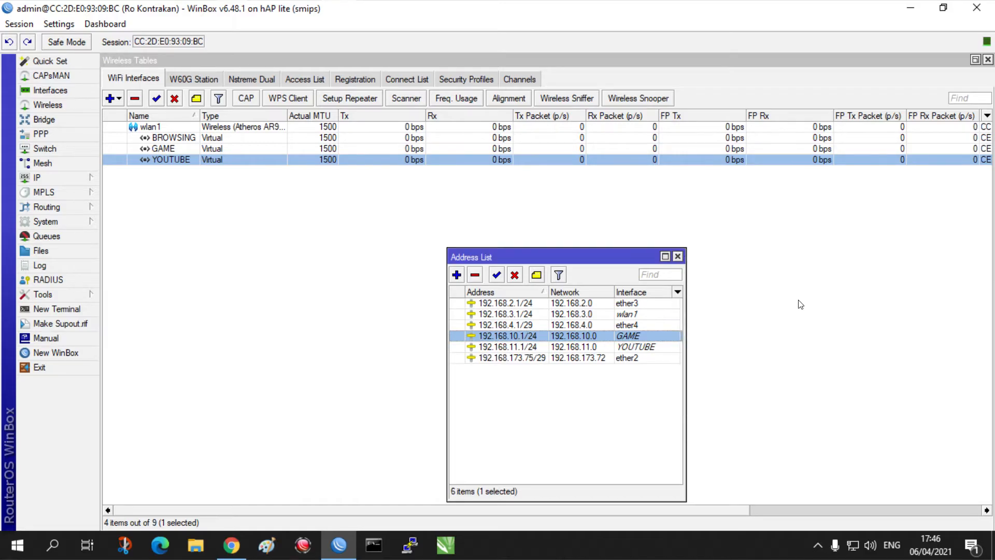
Add the IP address 192.168.12.1/24 on the BROWSING interface and save it
left_click(457, 276)
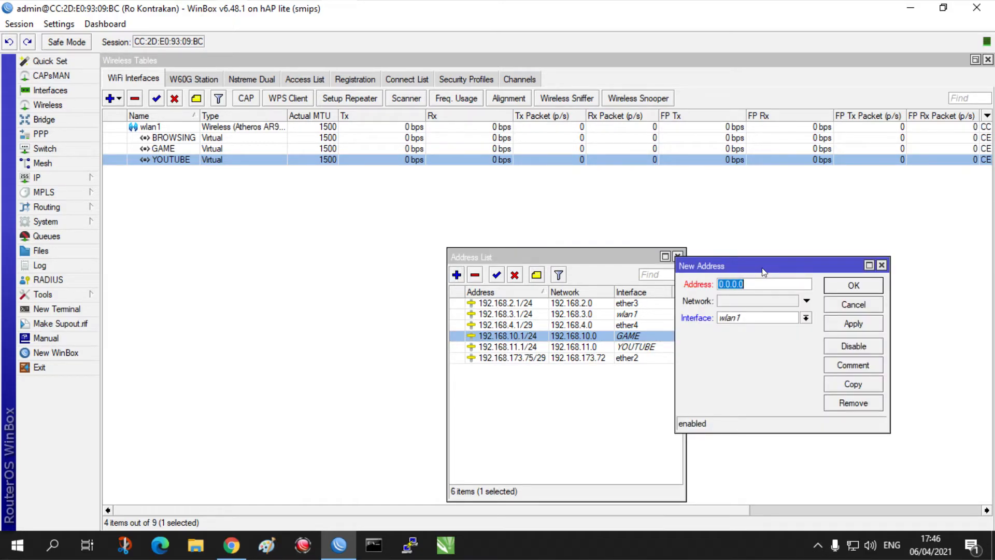
type("192.168.12.1/24")
left_click(805, 317)
left_click(788, 329)
left_click(853, 324)
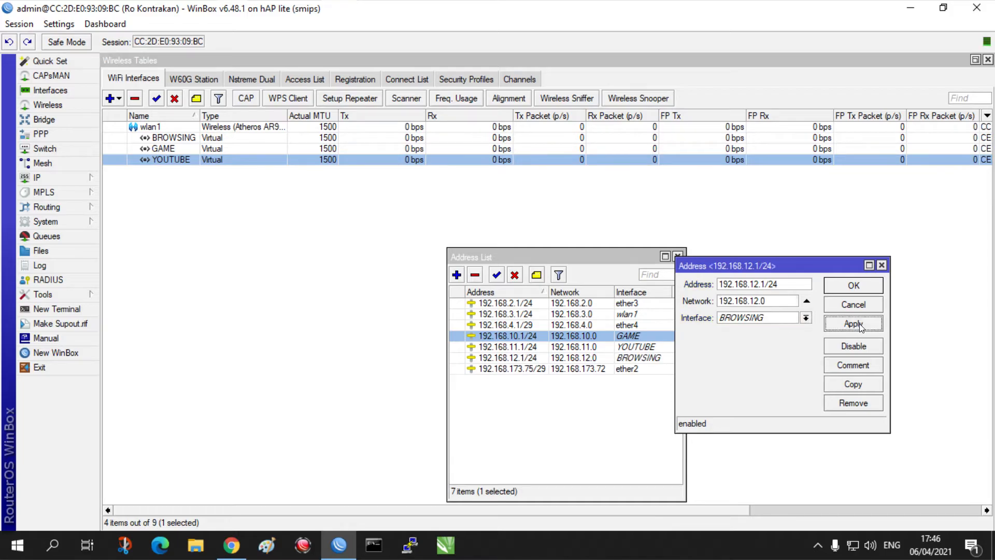
left_click(843, 288)
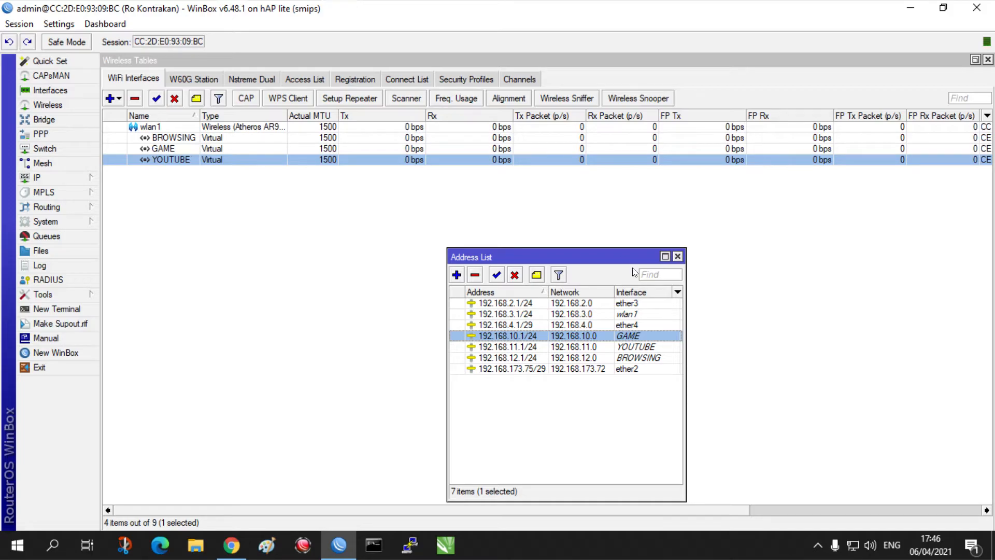
Review the IP addresses assigned to the GAME, YOUTUBE and BROWSING interfaces in the address list
left_click(179, 139)
left_click(174, 158)
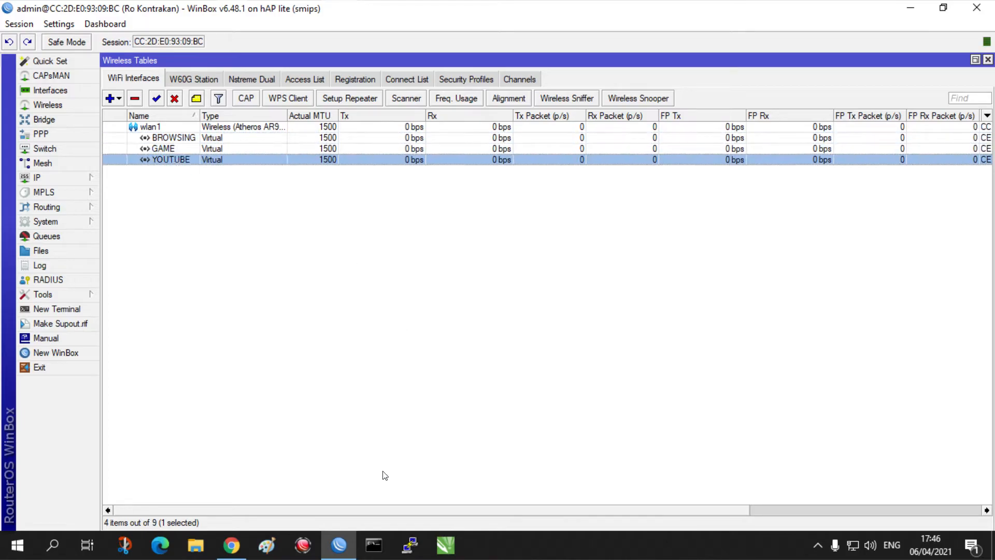
left_click(52, 177)
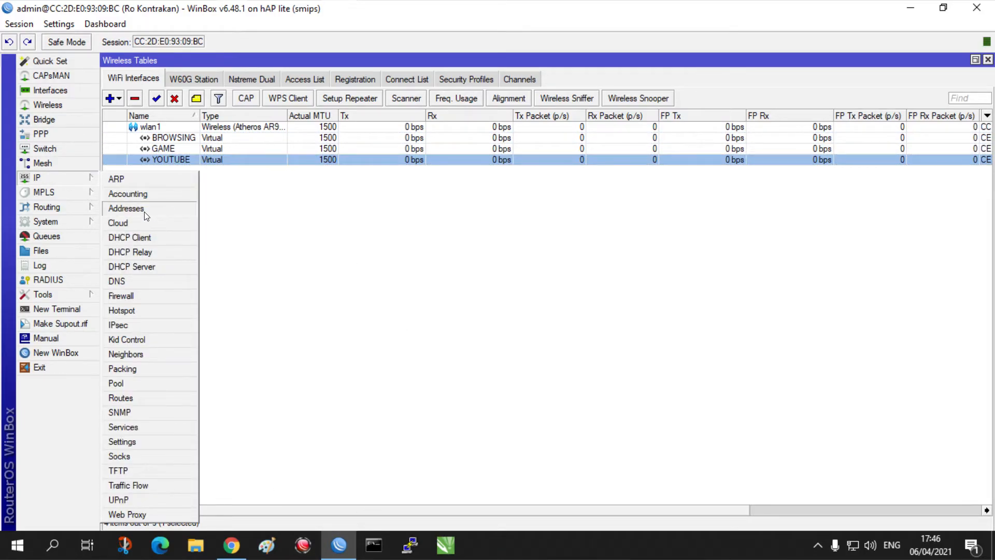
left_click(146, 207)
left_click_drag(559, 249, 698, 219)
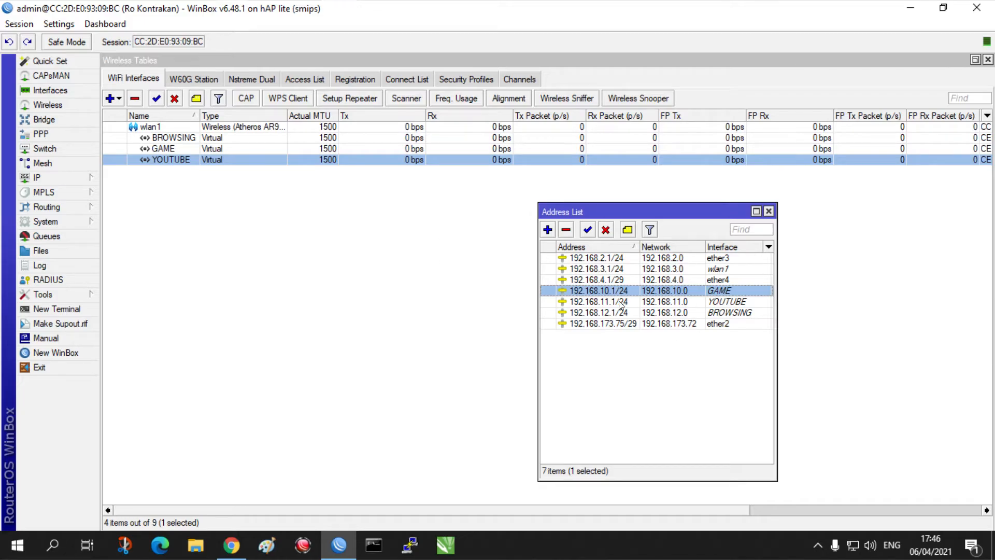
left_click(769, 211)
Set up a DHCP server on the BROWSING interface with the proposed address pool ending at 192.168.12.254 and lease time 00:10:00
left_click(25, 178)
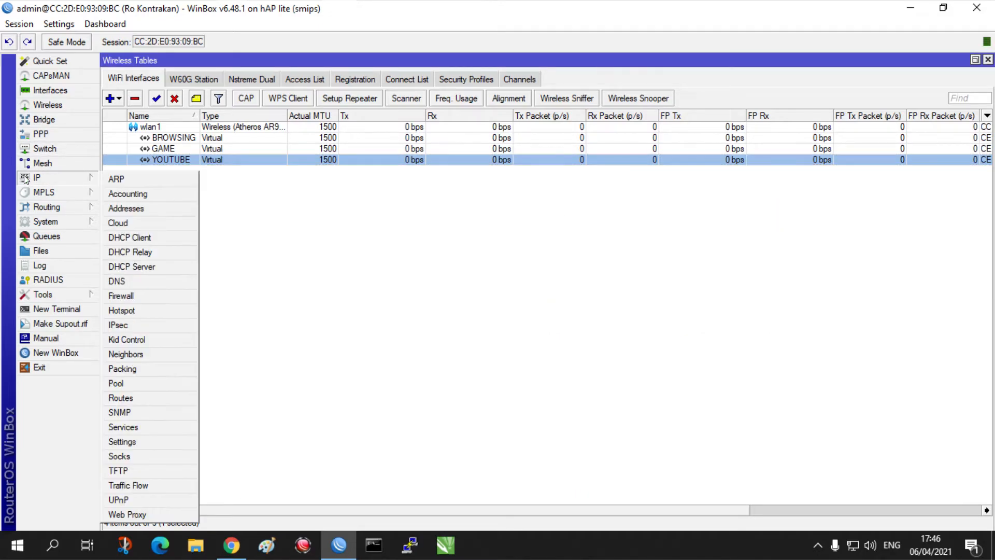
left_click(153, 265)
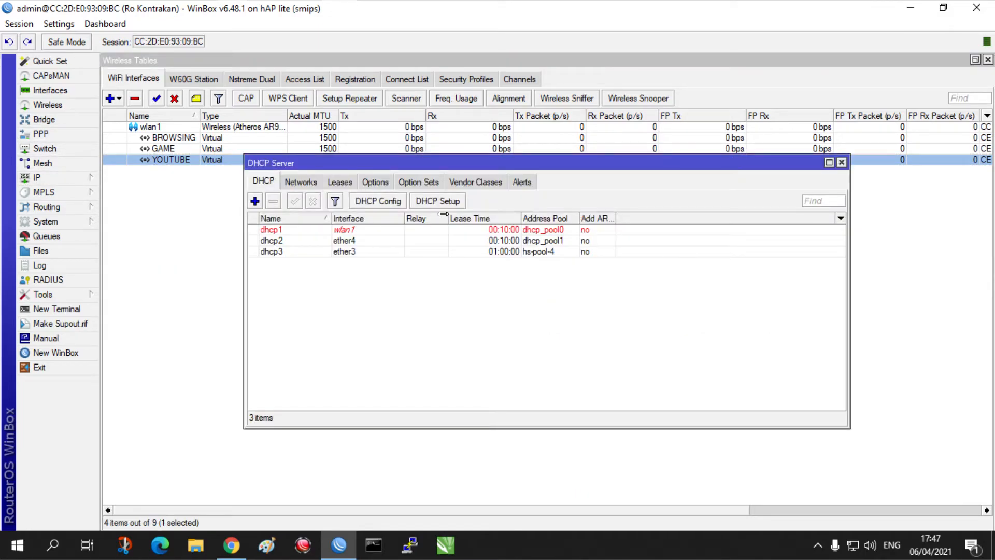
left_click(431, 202)
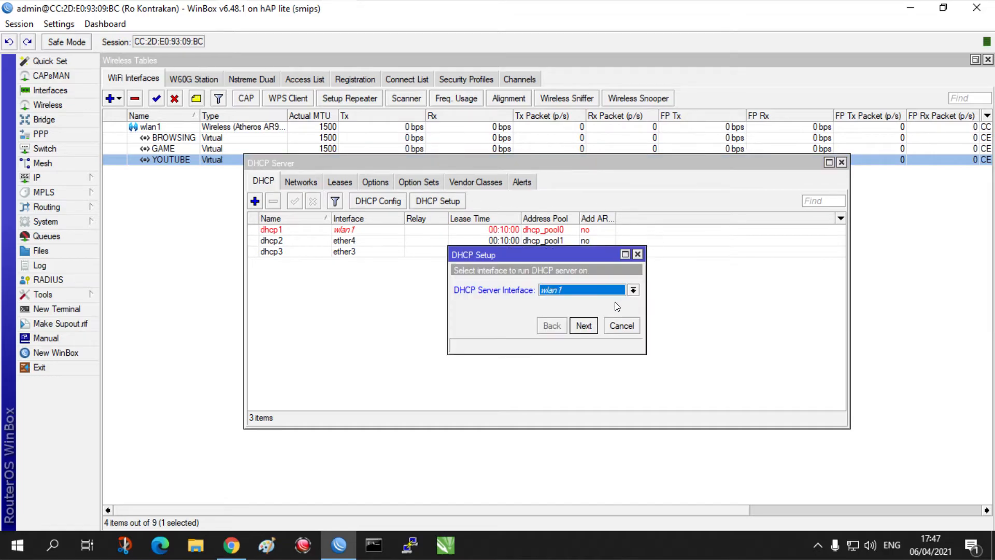
left_click(607, 290)
left_click(580, 301)
left_click(583, 325)
left_click(583, 325)
left_click(584, 325)
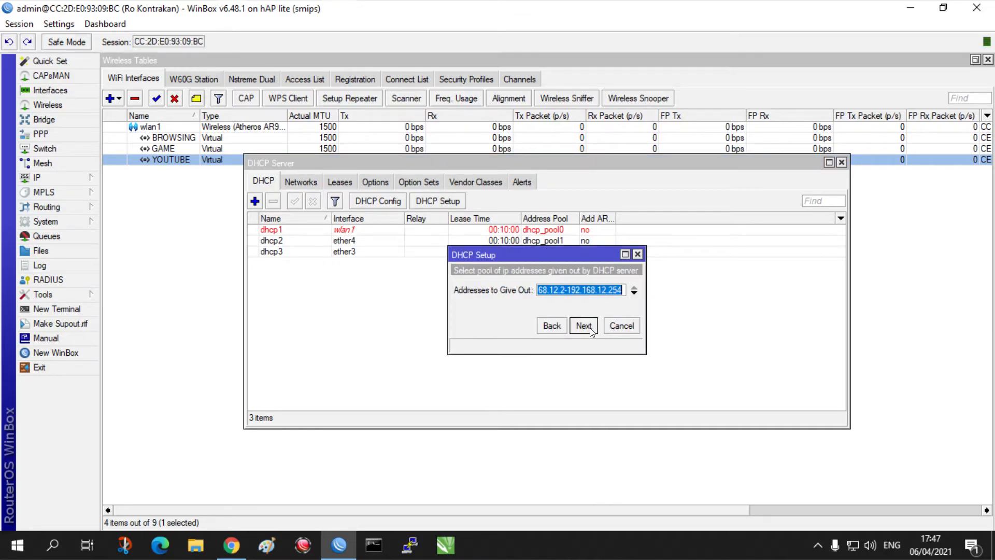
left_click(589, 327)
left_click(589, 327)
left_click(589, 327)
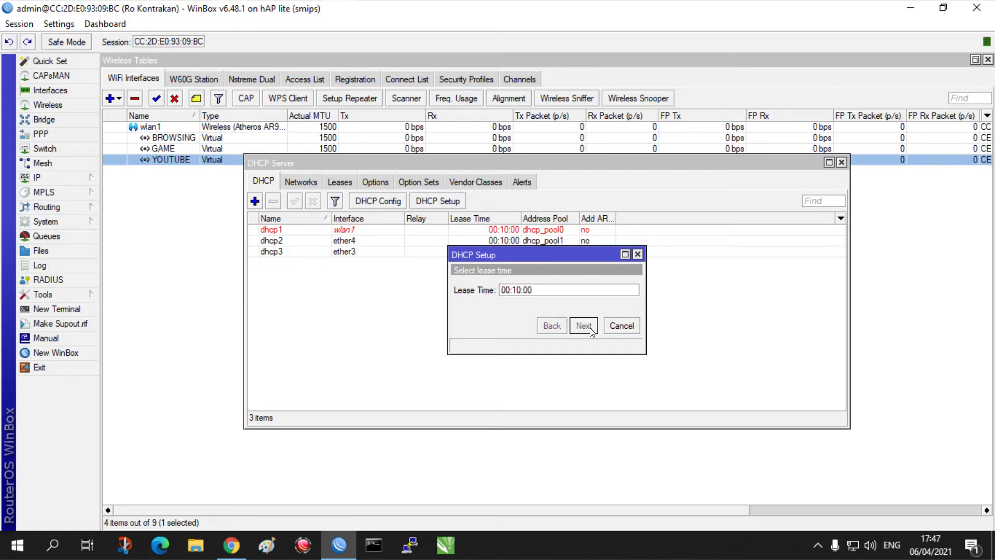
left_click(550, 288)
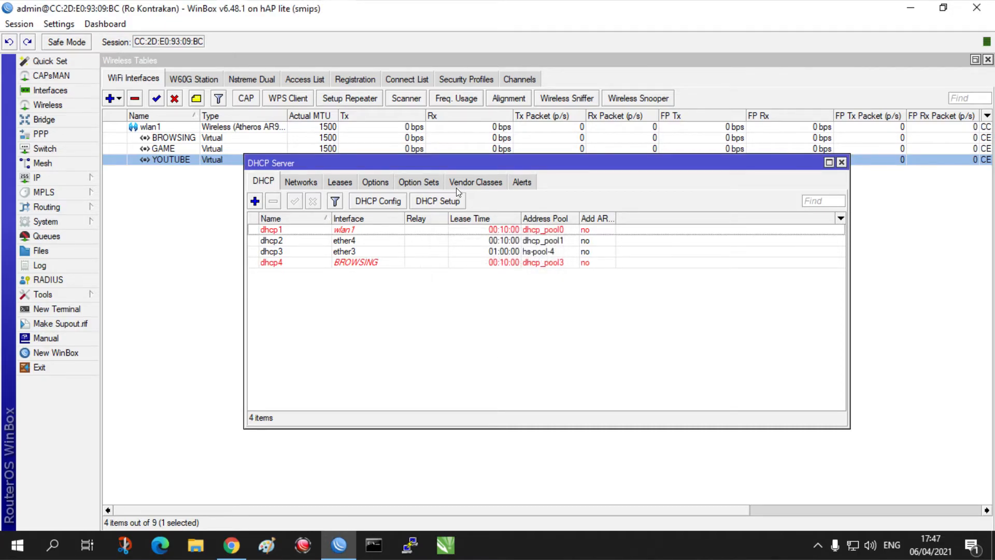
Set up a DHCP server on the GAME interface, accepting the proposed network settings and the 00:10:00 lease time
left_click(440, 201)
left_click(595, 289)
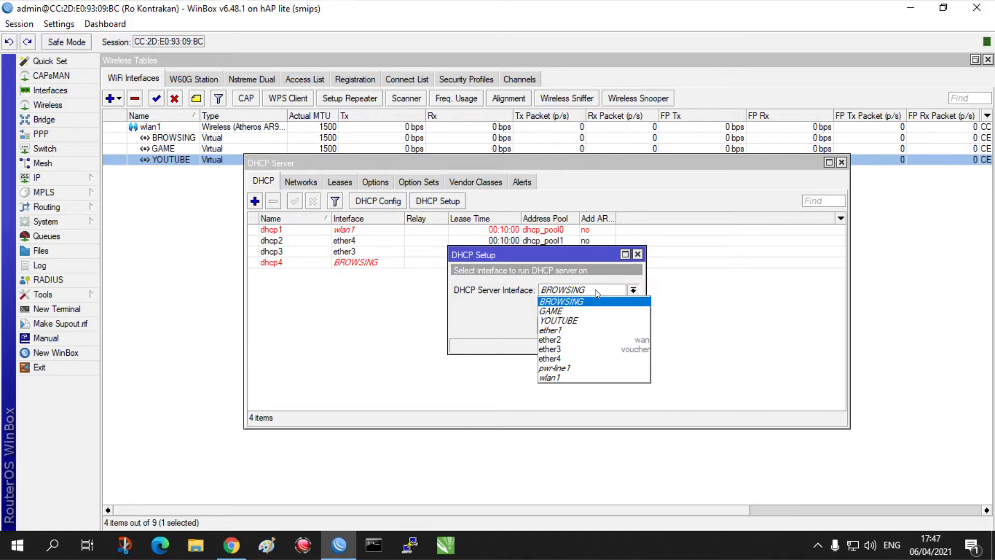
left_click(576, 310)
left_click(588, 331)
left_click(589, 332)
left_click(588, 331)
left_click(589, 331)
left_click(588, 328)
left_click(588, 328)
left_click(545, 288)
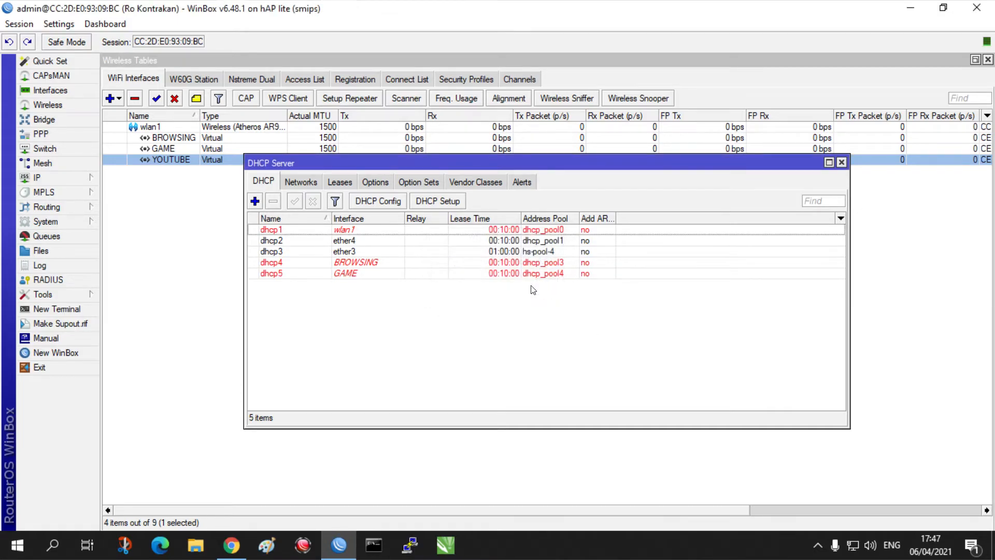
Set up a DHCP server on the YOUTUBE interface with gateway 192.168.11.1 and lease time 00:10:00
left_click(451, 201)
left_click(633, 290)
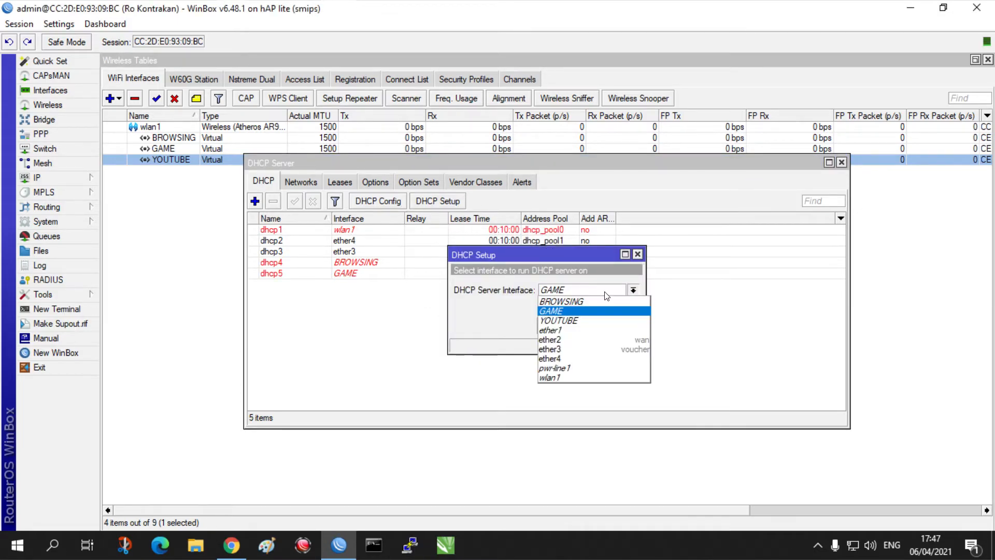
left_click(577, 315)
left_click(583, 328)
left_click(584, 327)
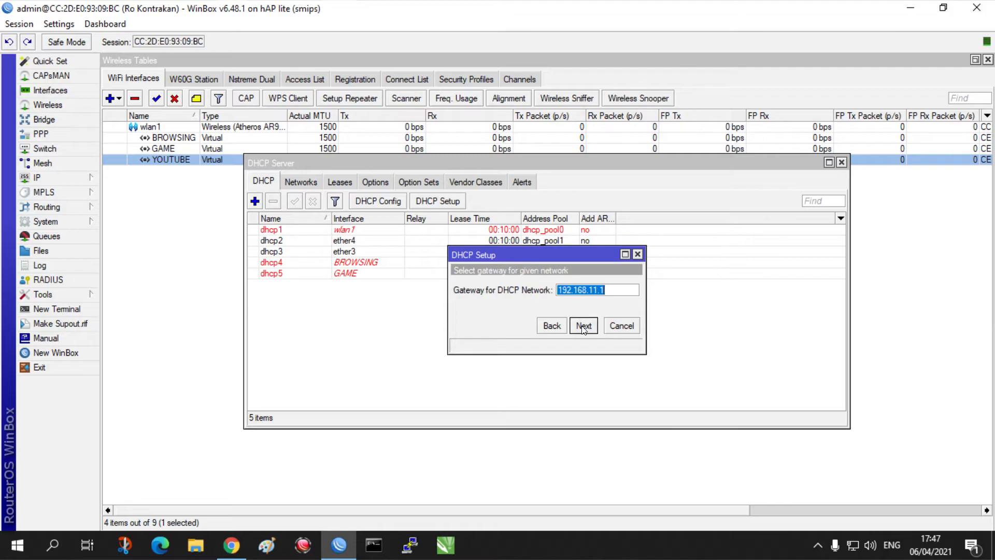
left_click(583, 327)
left_click(583, 328)
left_click(584, 325)
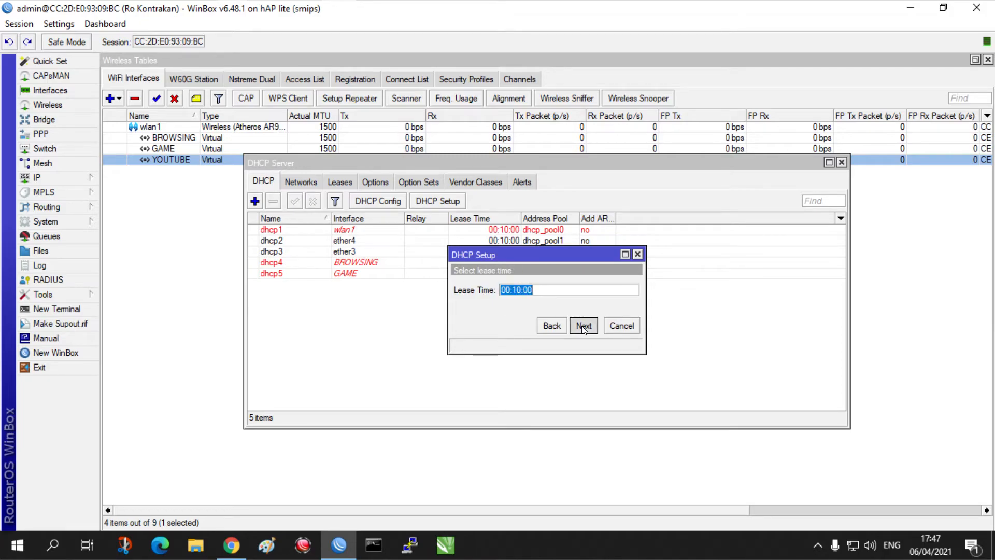
left_click(583, 326)
left_click(545, 288)
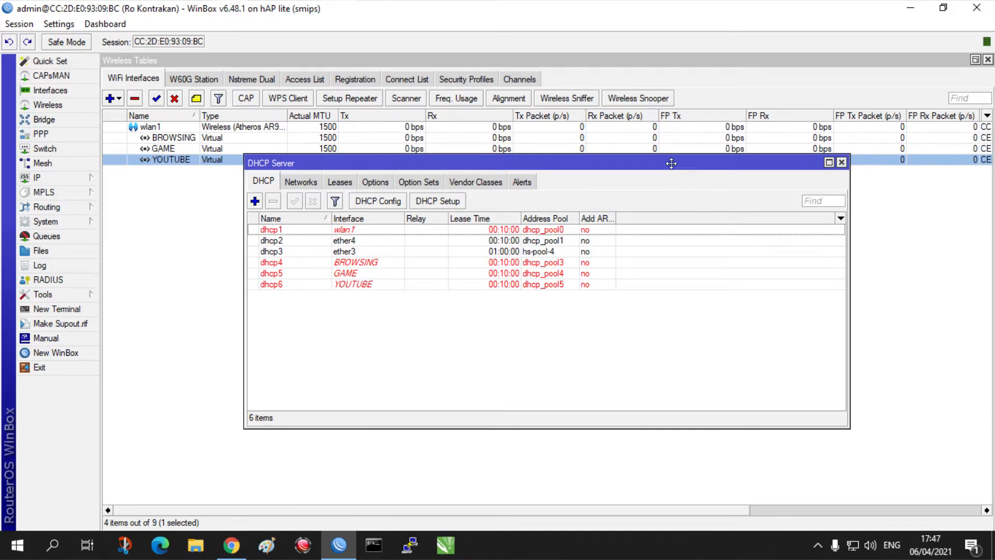
Review the networks and leases of the configured DHCP servers
left_click_drag(673, 164, 714, 218)
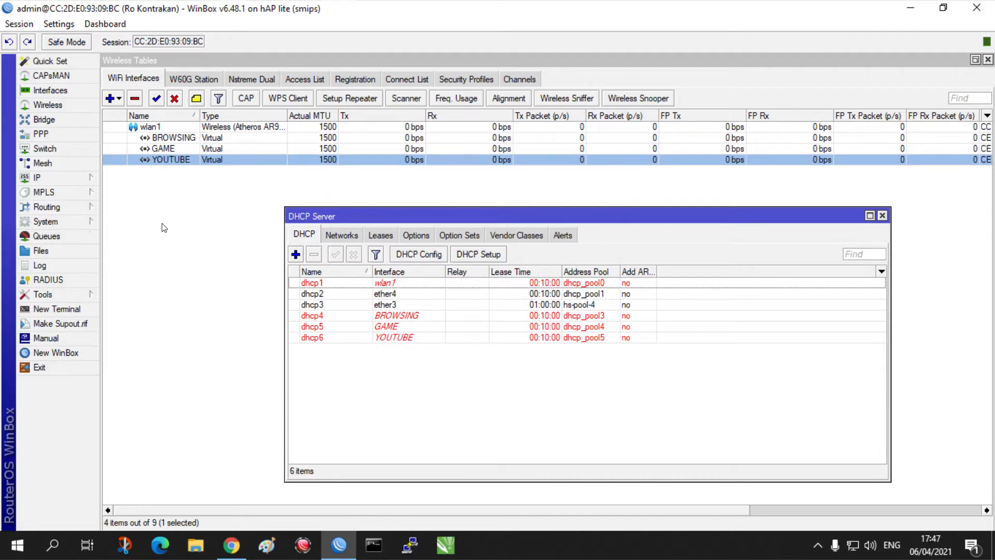
left_click(355, 236)
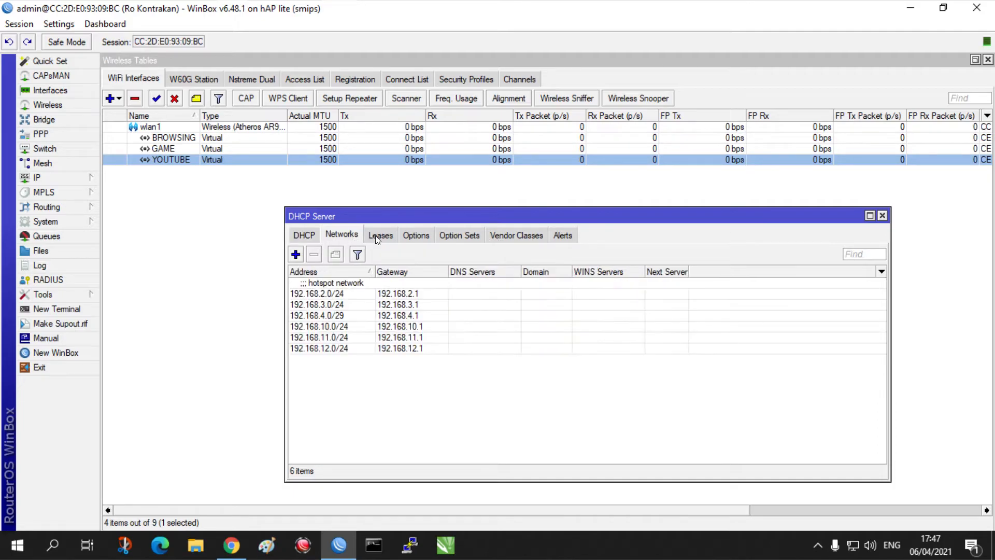
left_click(378, 236)
left_click(310, 236)
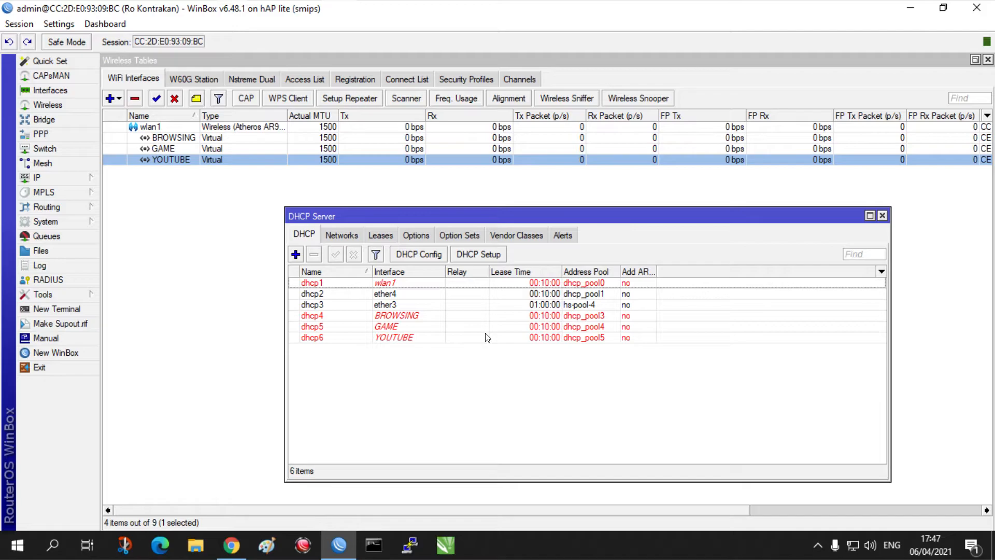
left_click(203, 148)
left_click(206, 128)
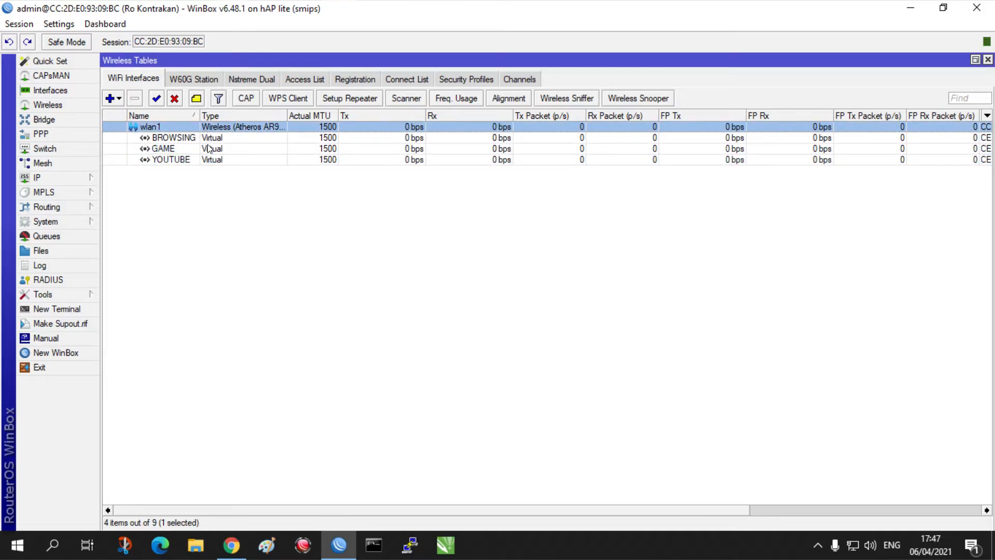
left_click(207, 148)
left_click(204, 137)
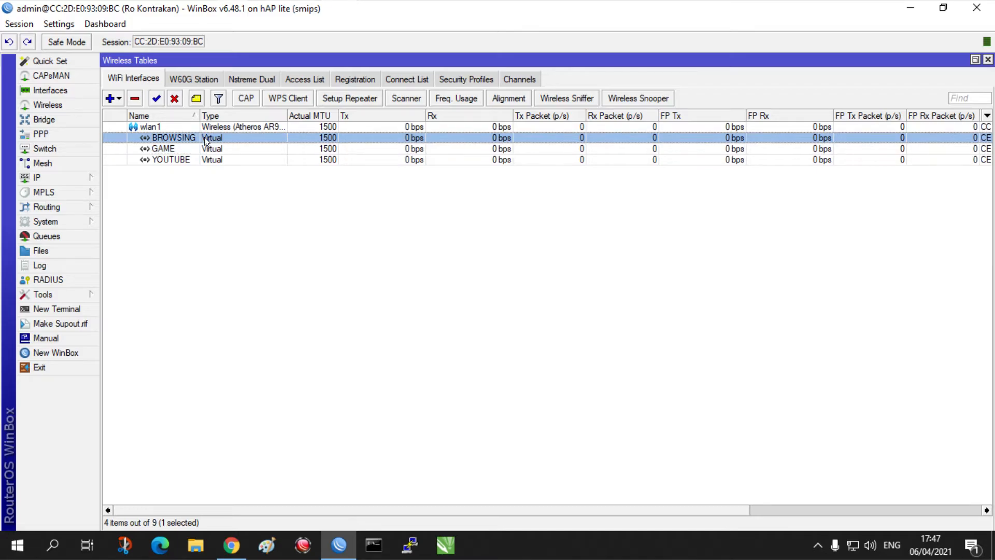
left_click(212, 159)
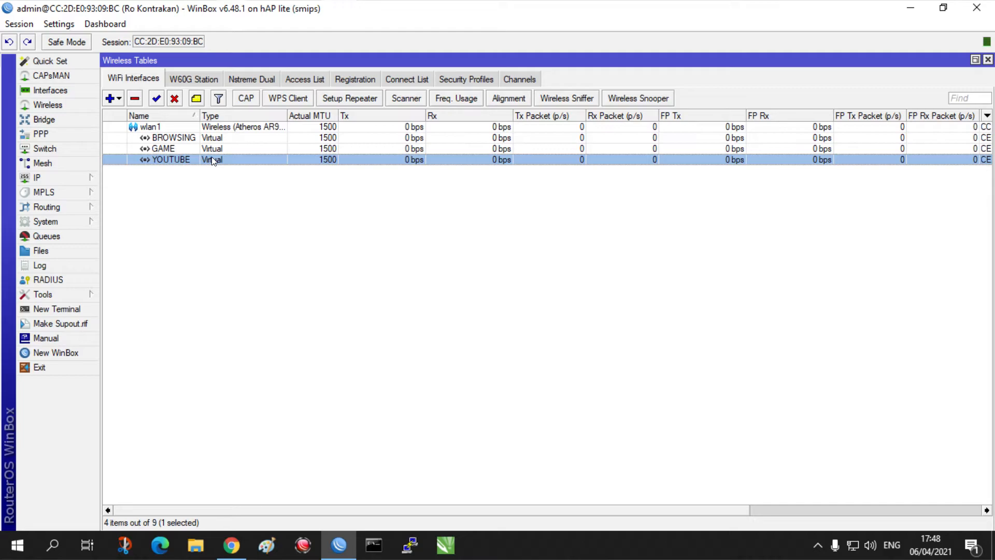
Open the BROWSING security profile and turn off password hiding so the pre-shared keys can be read
left_click(466, 79)
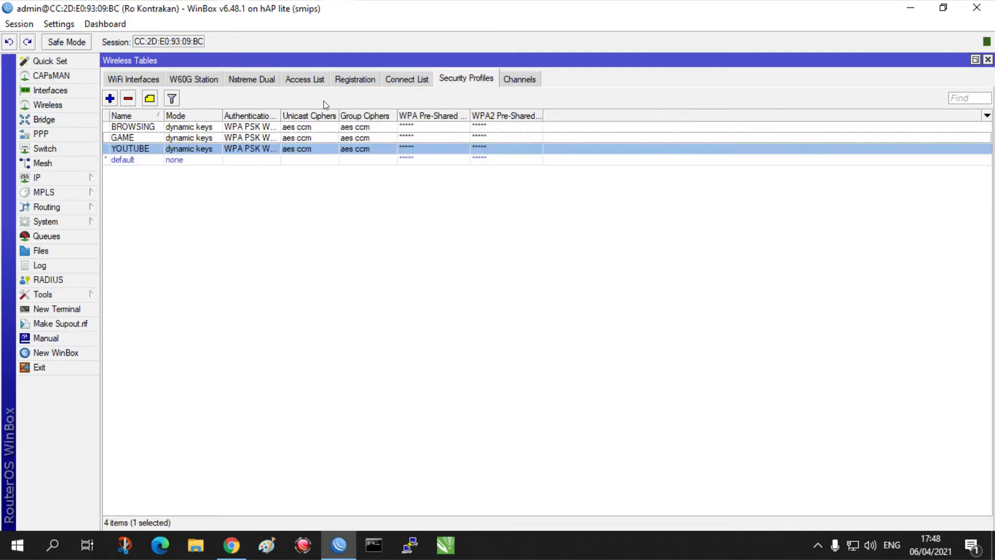
double_click(228, 128)
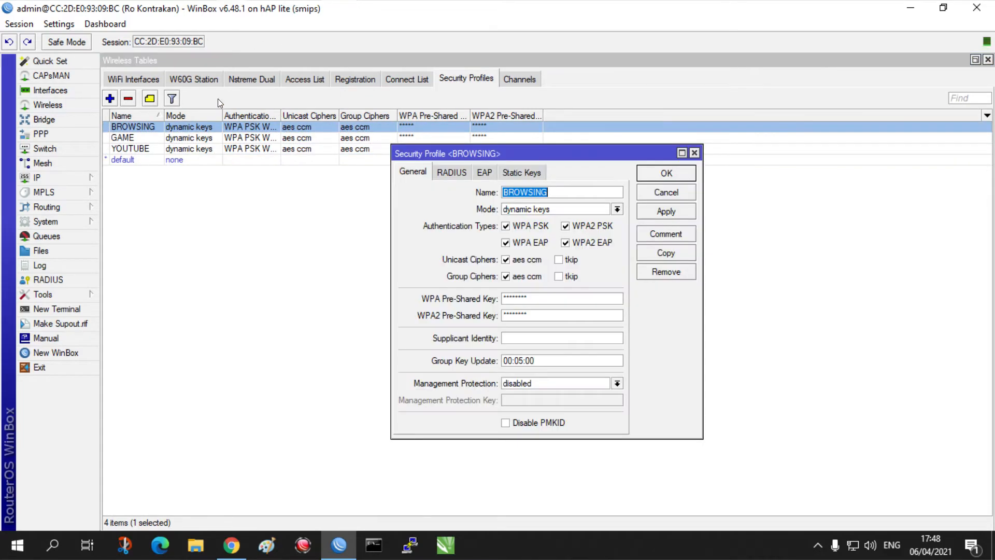
left_click(52, 24)
mouse_move(105, 24)
mouse_move(59, 24)
left_click(54, 55)
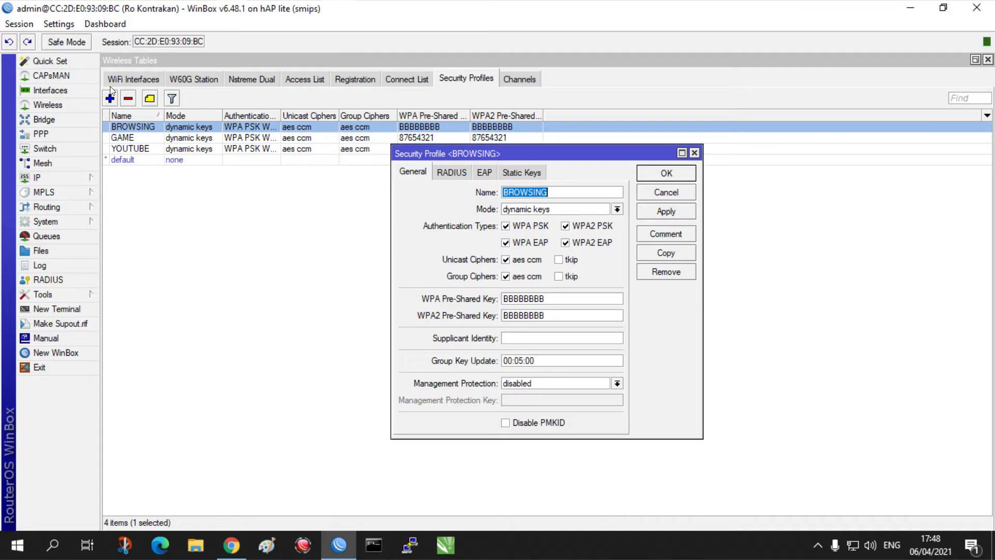
Check the running status and traffic of the BROWSING, GAME and YOUTUBE interfaces one after another
left_click(133, 79)
left_click(190, 138)
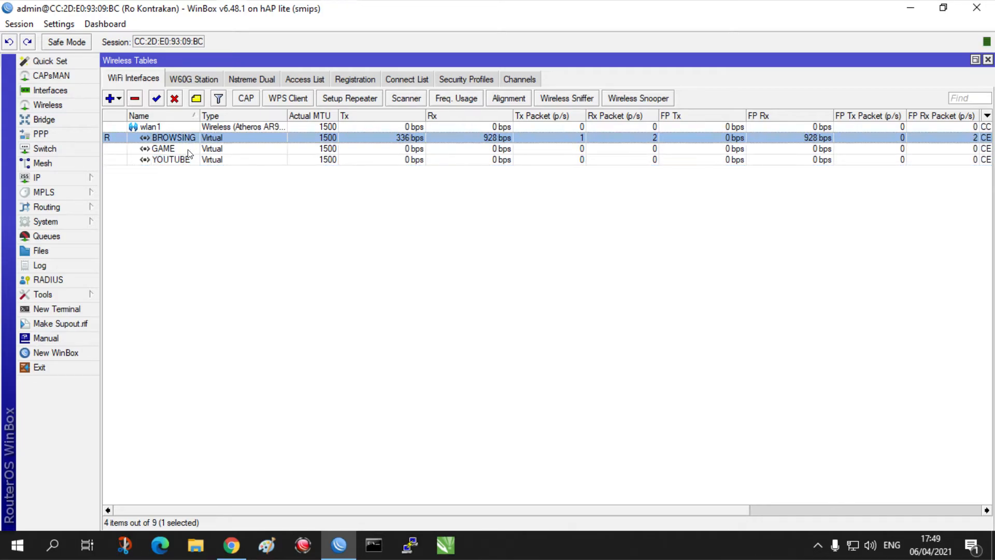
left_click(189, 149)
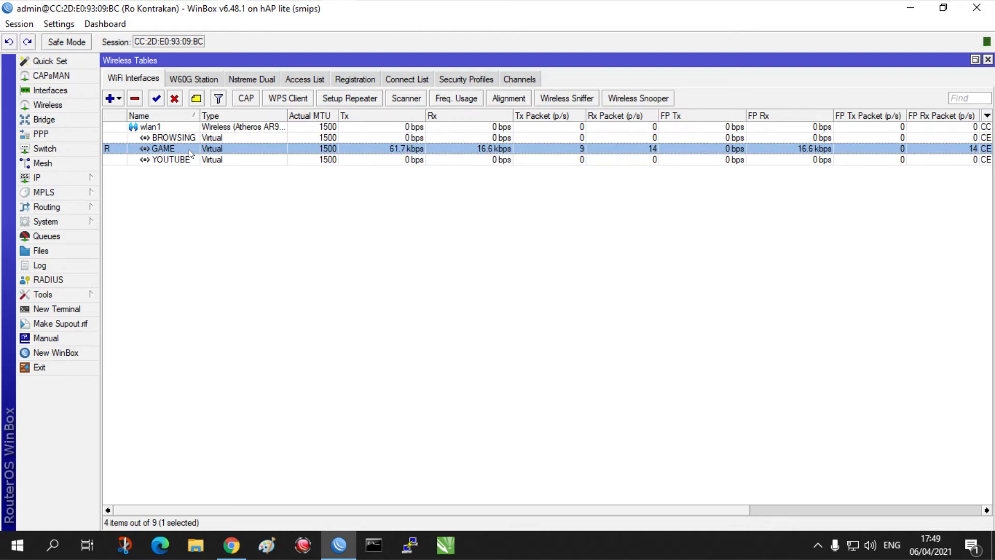
left_click(185, 157)
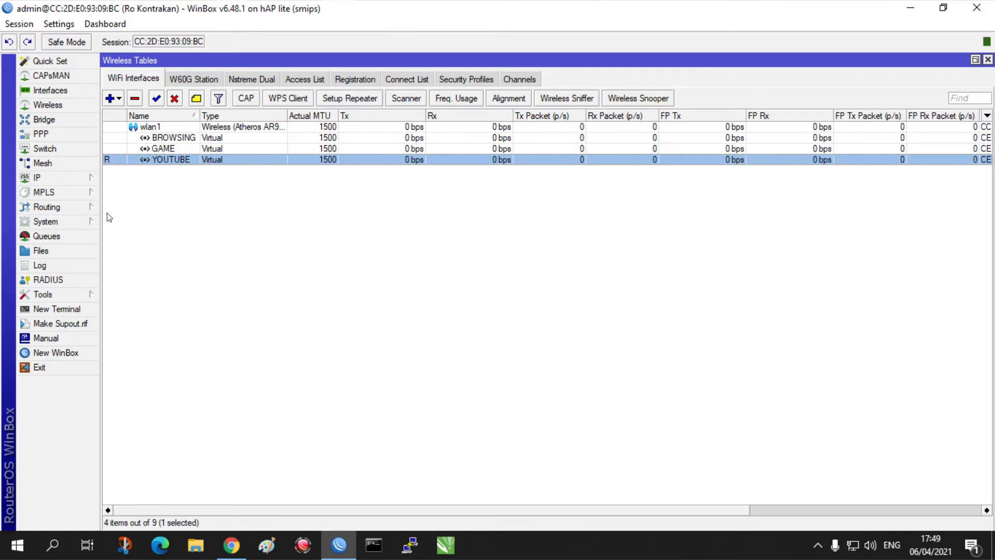
Start a new simple queue and name it BROWSING
left_click(46, 236)
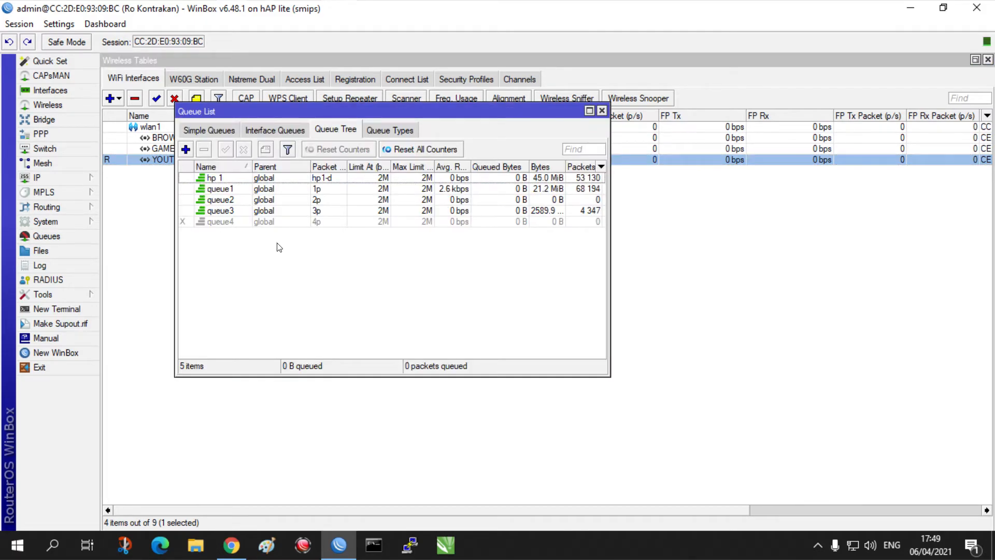
left_click(212, 130)
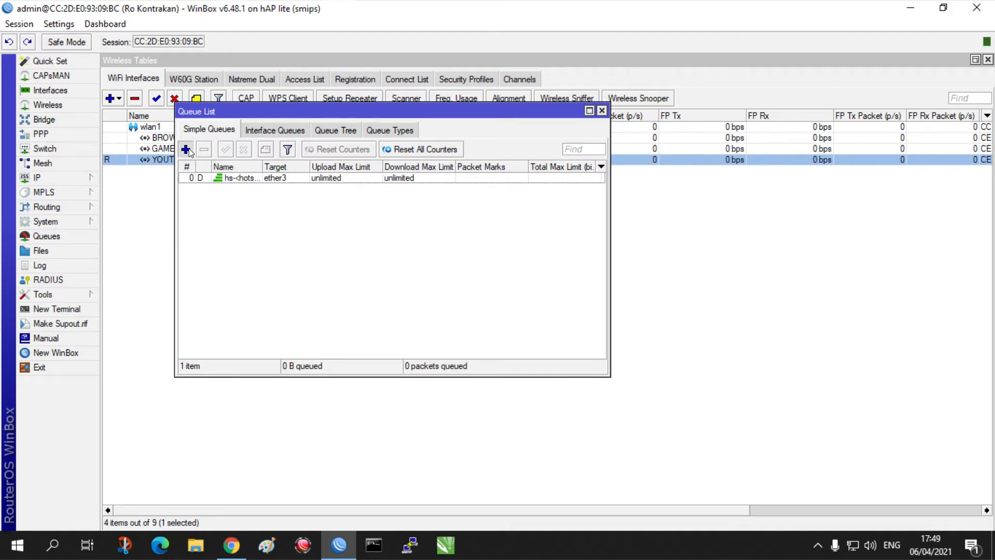
left_click(186, 149)
left_click_drag(491, 191, 514, 267)
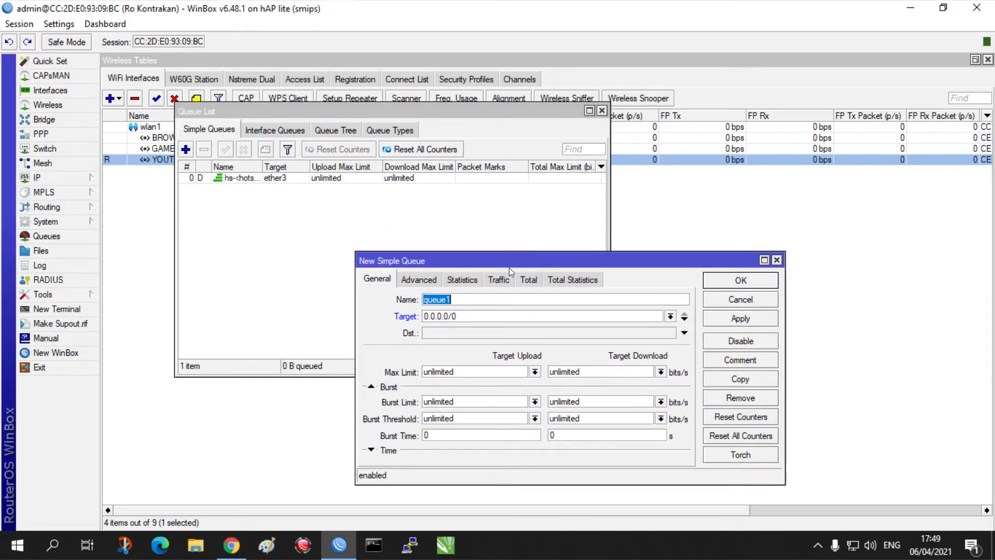
key("BackSpace")
type("BROWSING")
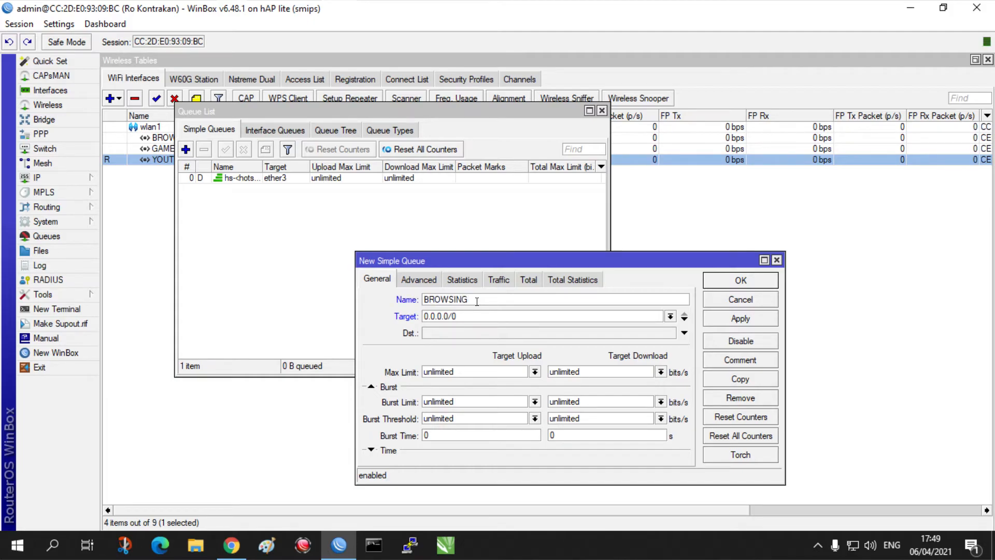
Copy the BROWSING interface's address 192.168.12.1/24 from the address list and paste it as the new queue's target
left_click(46, 177)
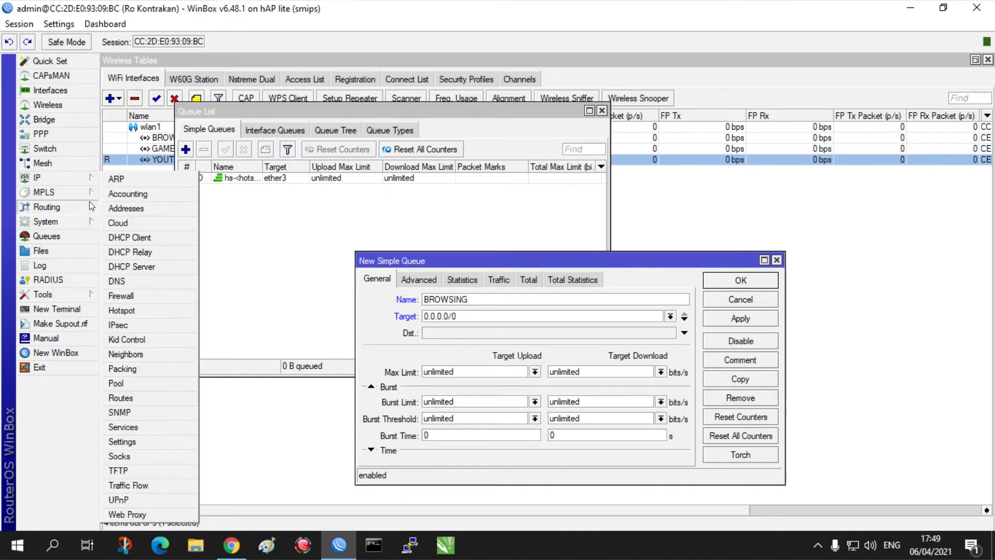
left_click(124, 192)
left_click_drag(659, 218, 800, 182)
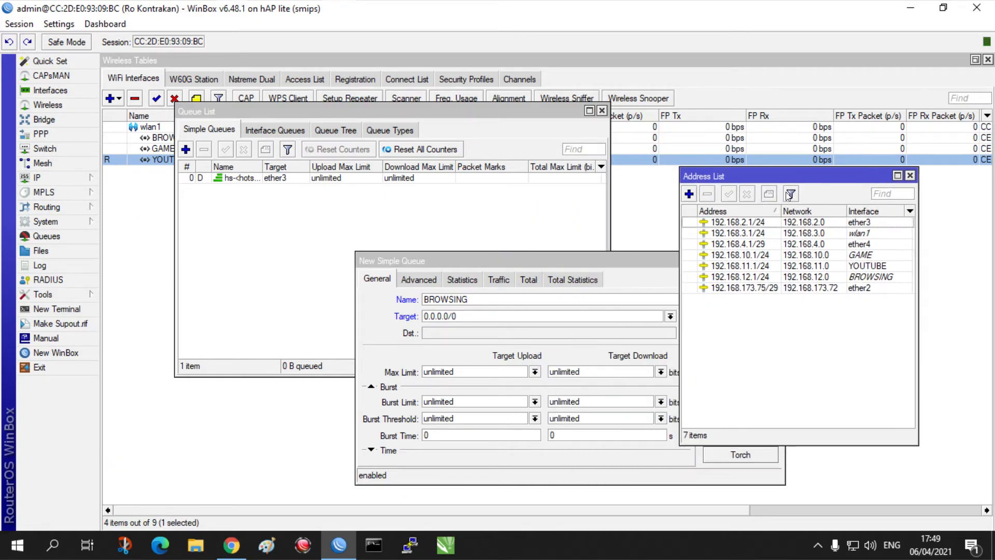
left_click_drag(603, 261, 529, 278)
double_click(759, 275)
right_click(758, 283)
left_click(777, 310)
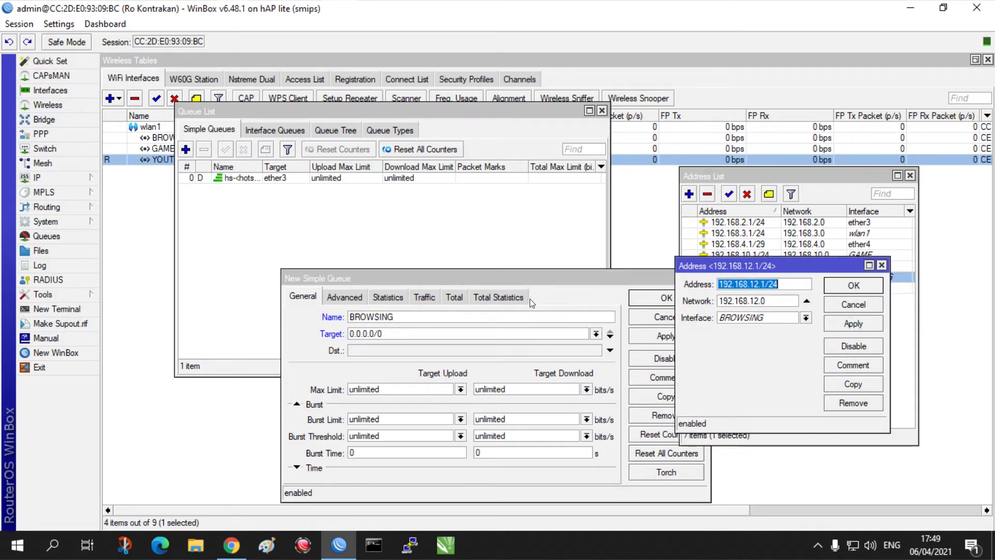
left_click(512, 278)
key("Tab")
right_click(409, 333)
left_click(463, 372)
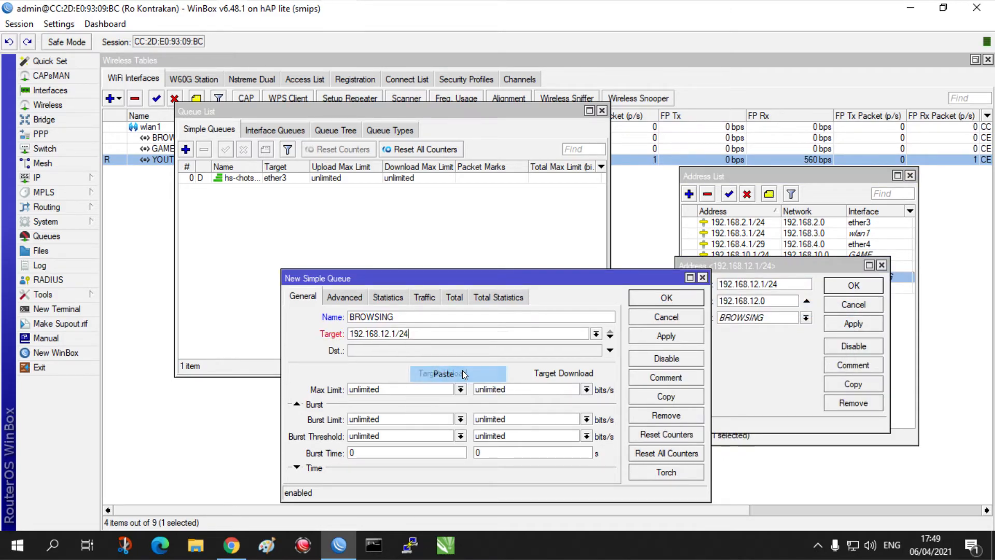
Change the BROWSING queue's target to the network address 192.168.12.0/24
left_click(394, 333)
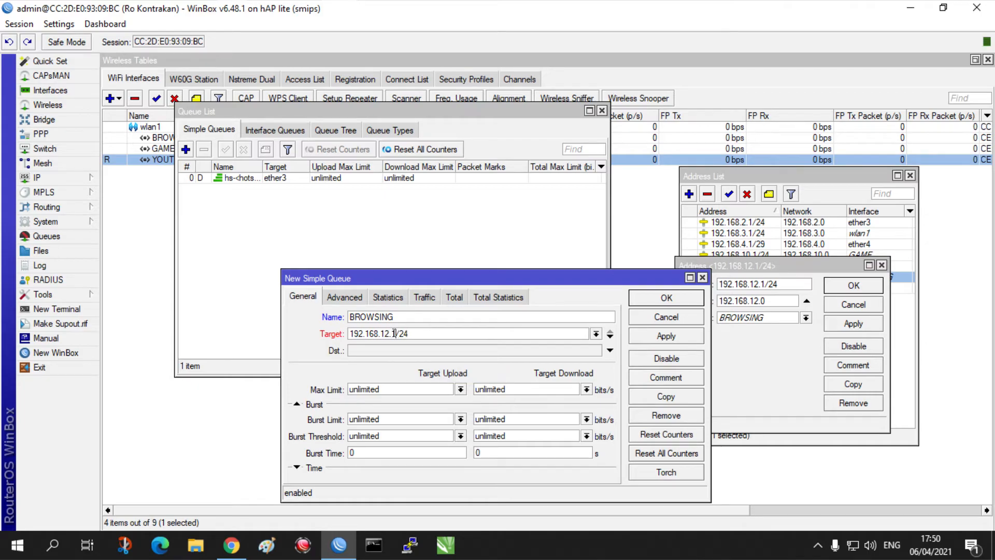
key("BackSpace")
type("0")
Set the BROWSING queue's maximum download and upload limits to 2M and save the queue
left_click(586, 390)
left_click(528, 477)
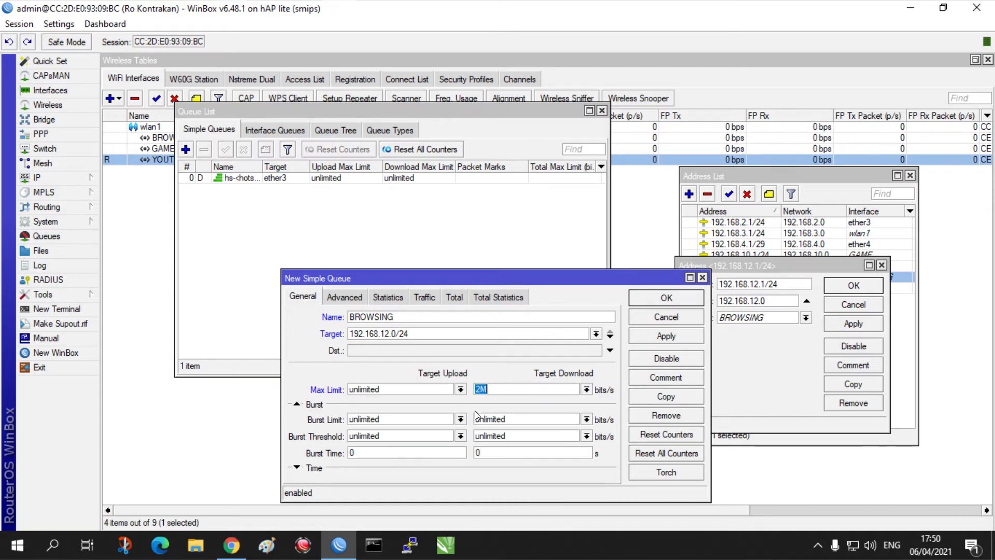
left_click(460, 389)
left_click(440, 472)
left_click(663, 336)
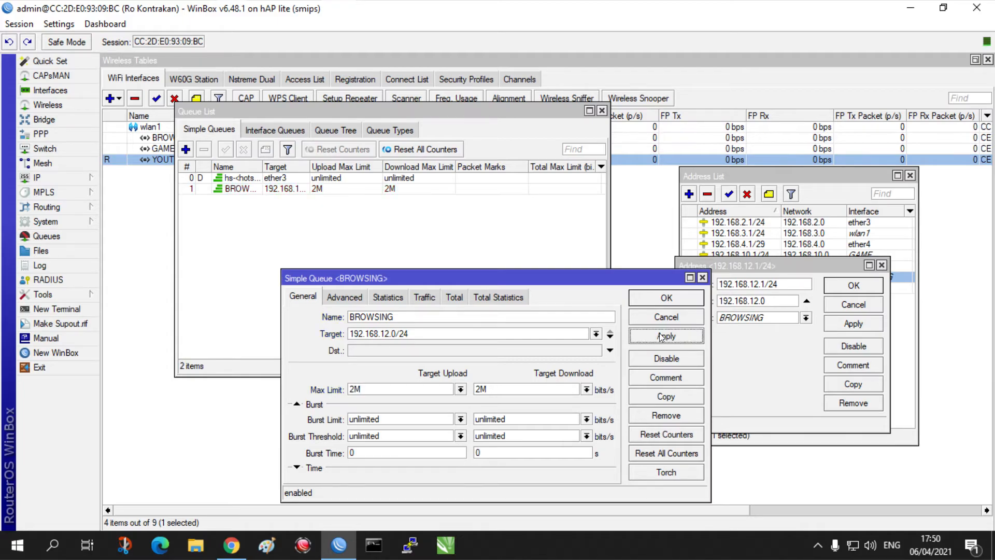
left_click(672, 300)
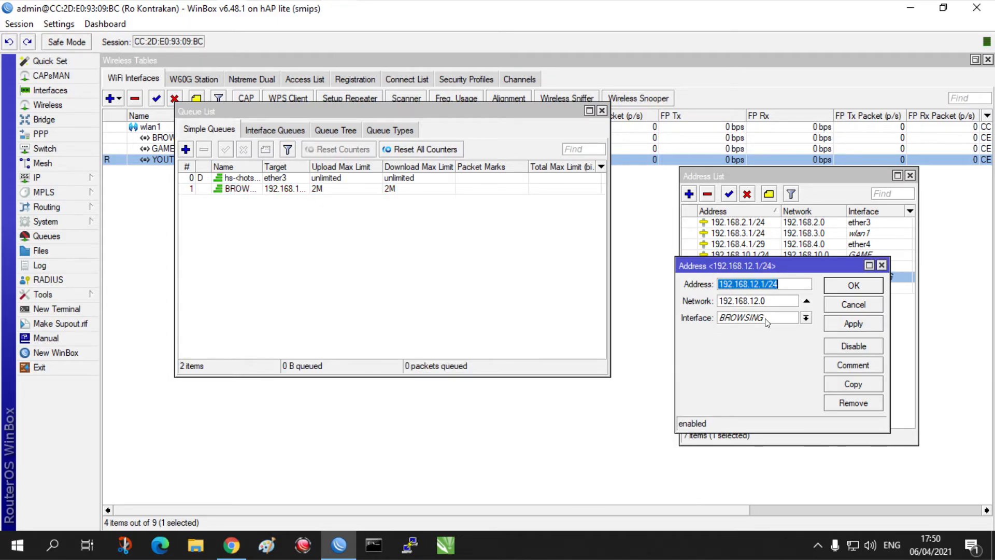
Start a new simple queue named YOUTUBE, with the YOUTUBE interface's address 192.168.11.1/24 copied from the address list as its target
left_click(187, 149)
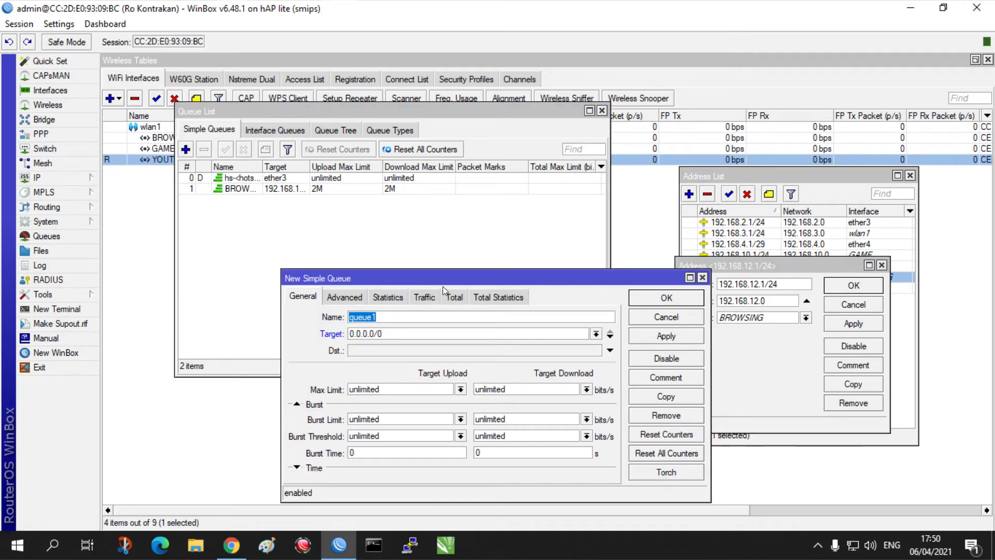
left_click(881, 265)
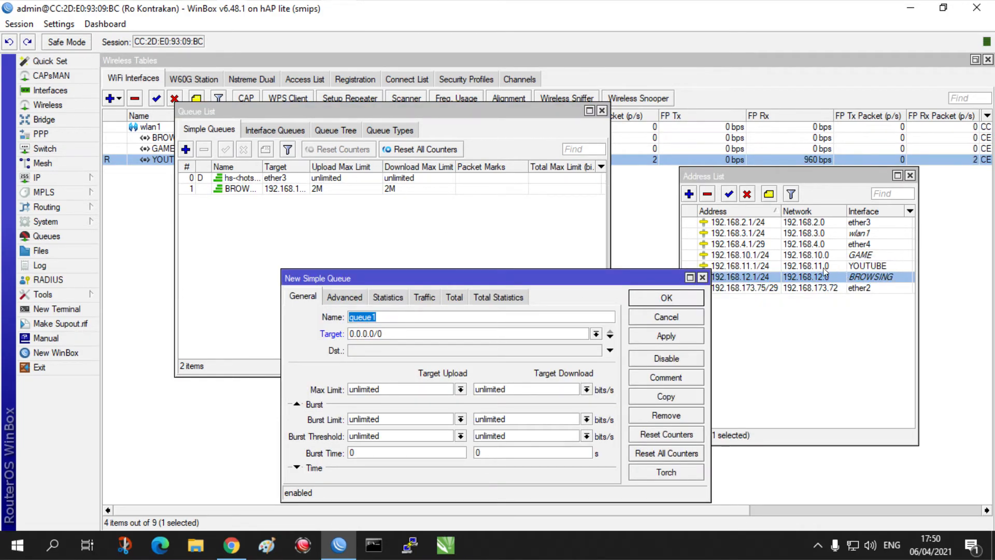
double_click(736, 266)
right_click(735, 284)
left_click(762, 305)
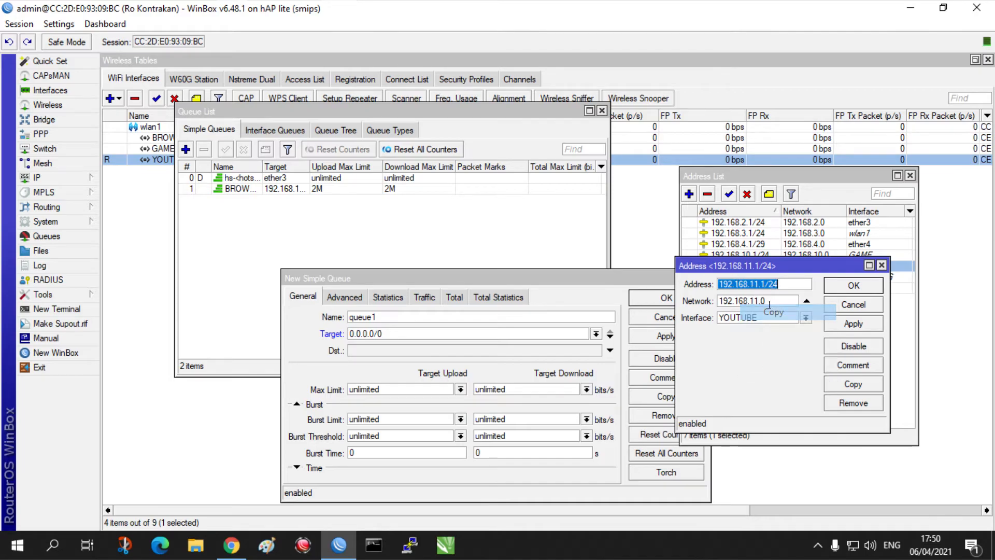
left_click(394, 332)
right_click(394, 331)
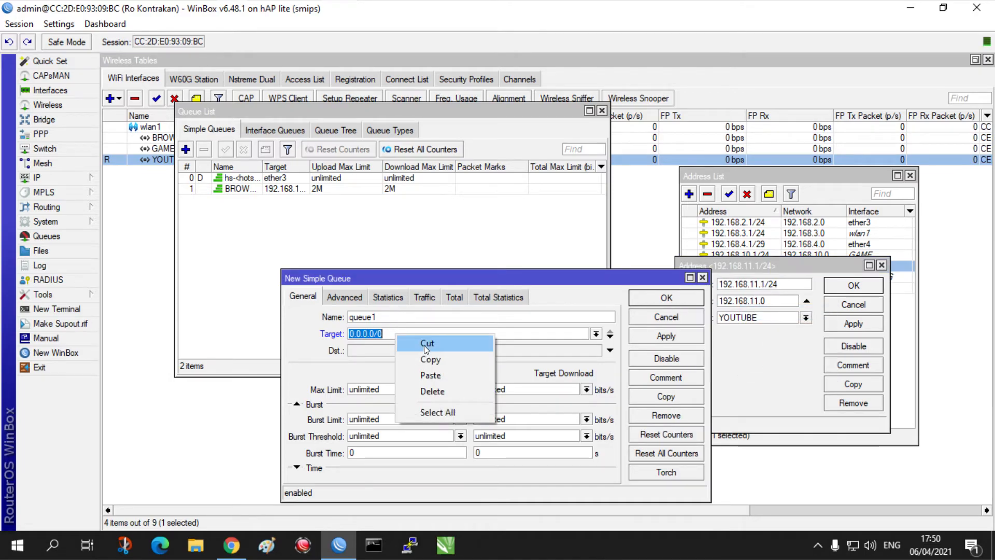
left_click(431, 373)
double_click(387, 313)
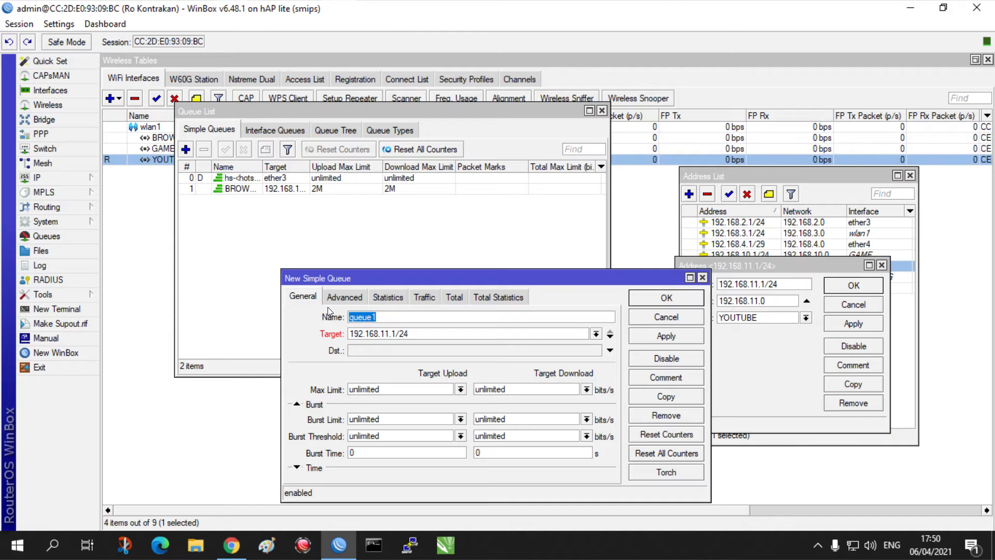
type("YOUTUBE")
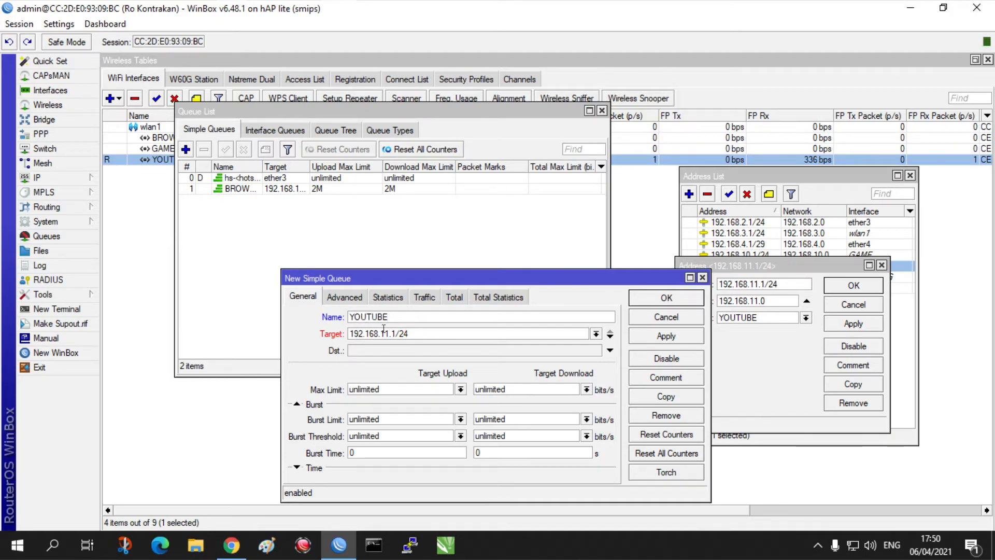
Change the YOUTUBE queue's target to 192.168.11.0/24, set its upload and download limits to 2M and save it
left_click(393, 334)
type("0")
left_click(587, 390)
left_click(502, 473)
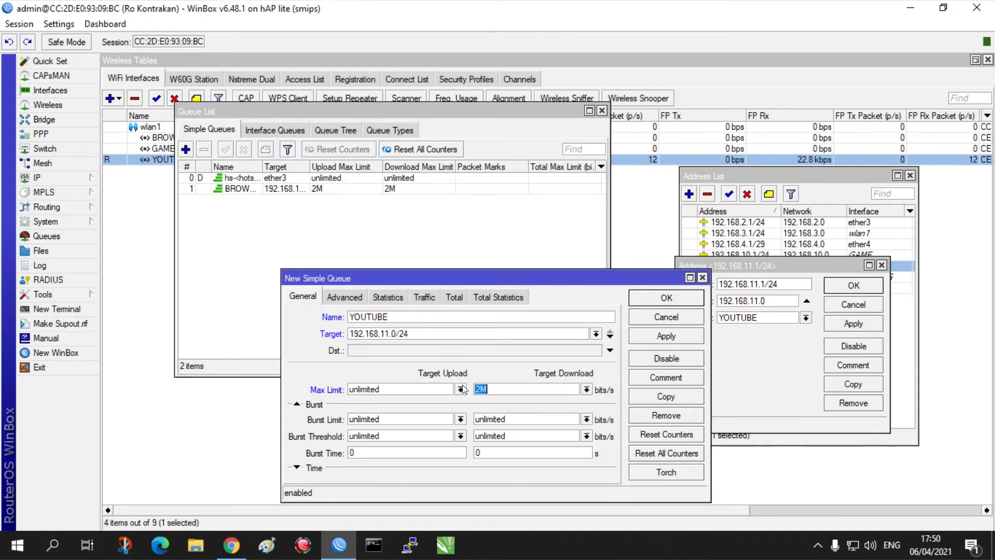
left_click(460, 389)
left_click(463, 475)
left_click(661, 333)
left_click(666, 298)
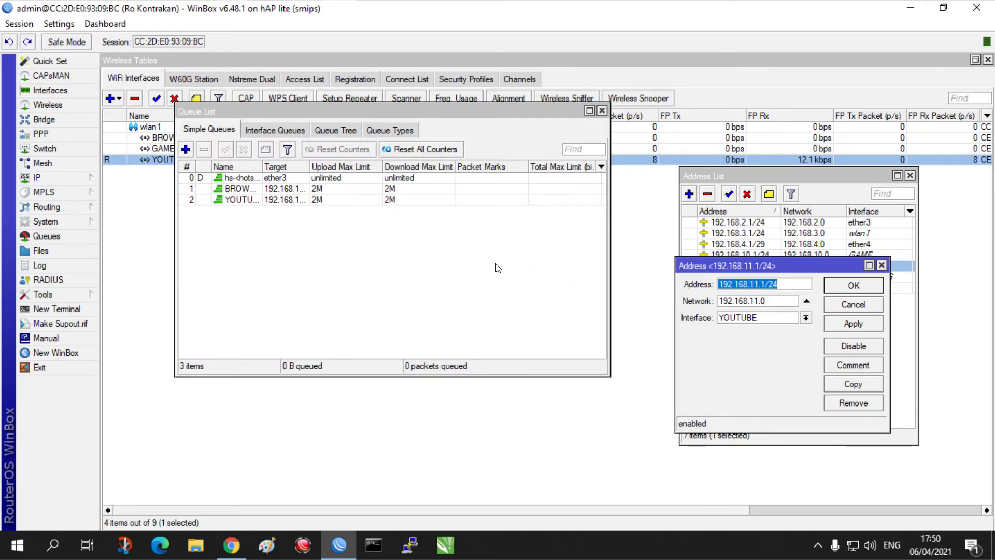
Add the Download column to the simple queue list and widen the queue list window
right_click(378, 254)
mouse_move(439, 314)
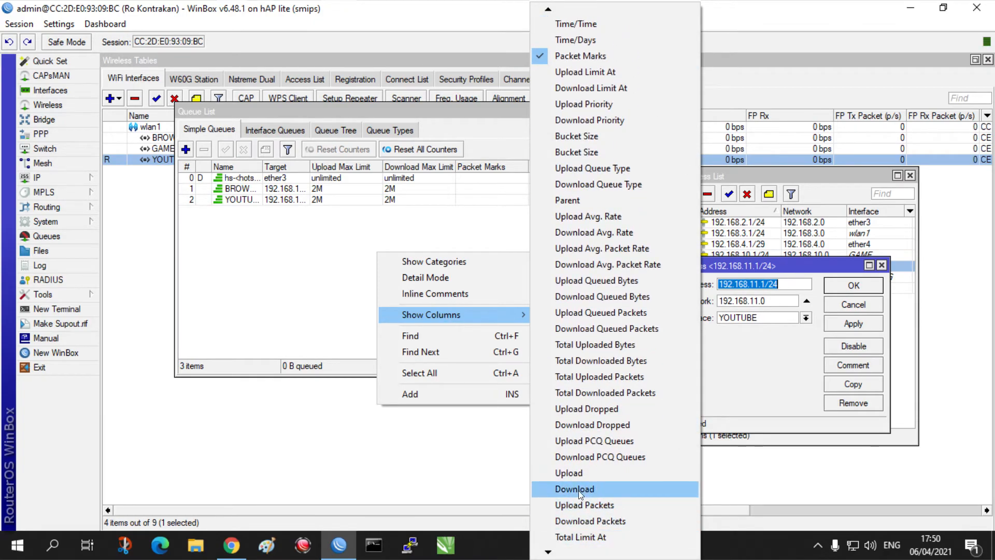
left_click(578, 488)
left_click(507, 355)
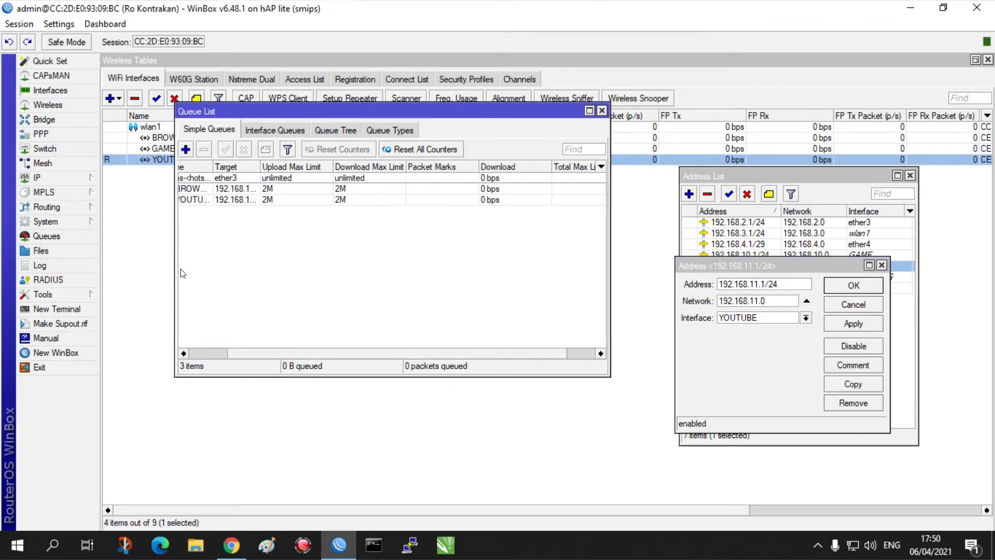
left_click_drag(171, 259, 128, 259)
left_click(299, 354)
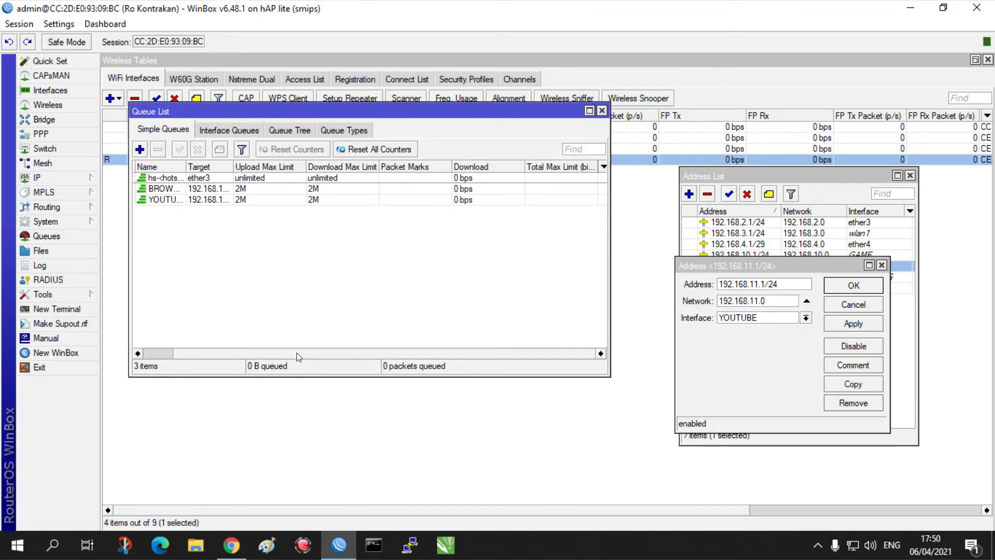
Close the YOUTUBE address entry and copy the GAME interface's address 192.168.10.1/24 from the address list
left_click(854, 287)
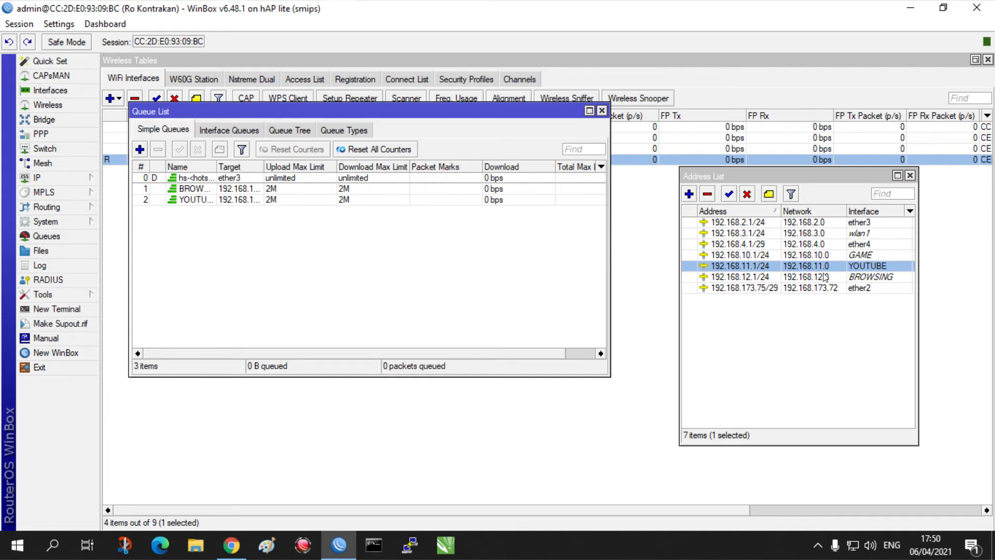
double_click(749, 254)
right_click(756, 330)
left_click(772, 355)
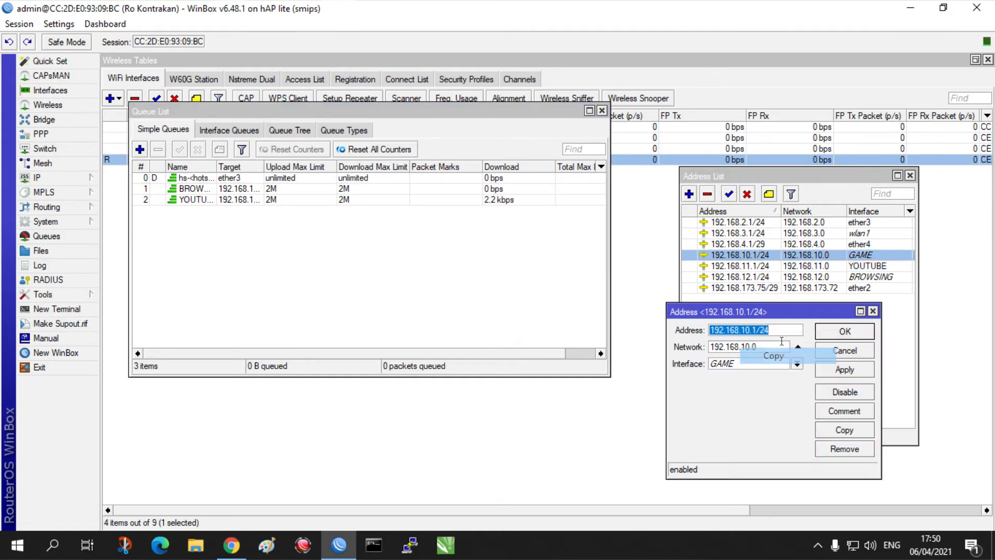
left_click(844, 331)
Start a new simple queue named GAME and set its target to 192.168.10.0/24, based on the copied address
left_click_drag(216, 167, 251, 167)
left_click(139, 150)
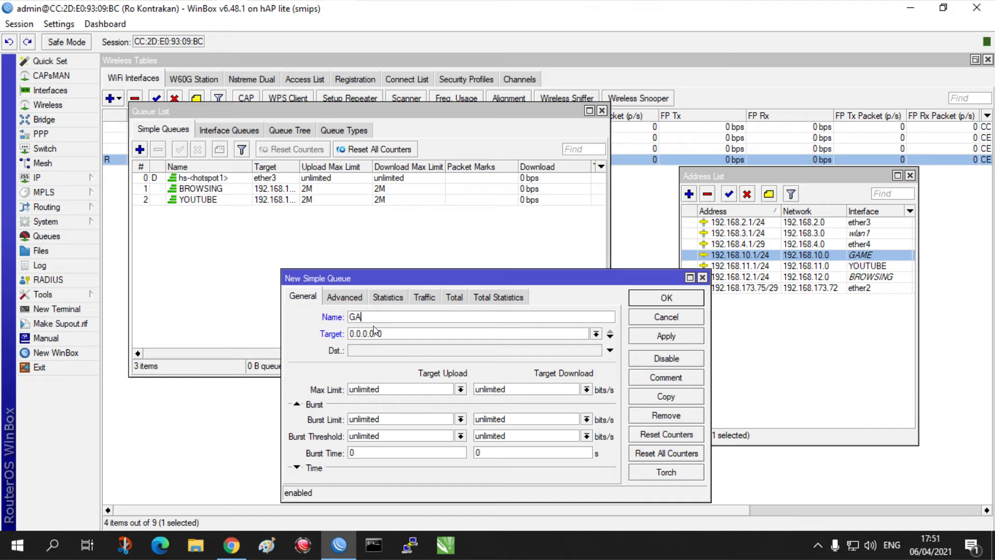
key("Tab")
key("ctrl+v")
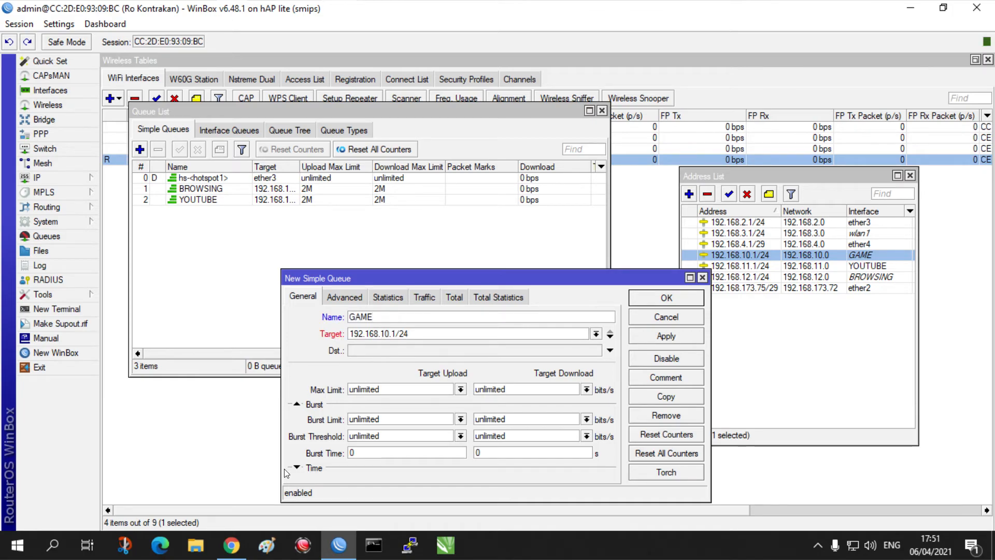
key("Left")
key("Left")
key("BackSpace")
type("0")
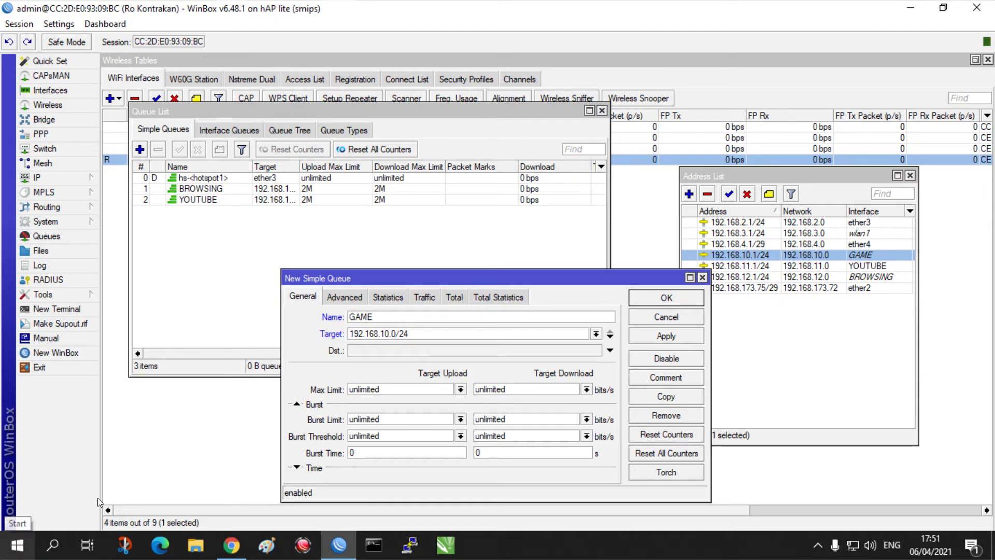
Set the GAME queue's maximum download and upload limits to 5M and save the queue
left_click(586, 389)
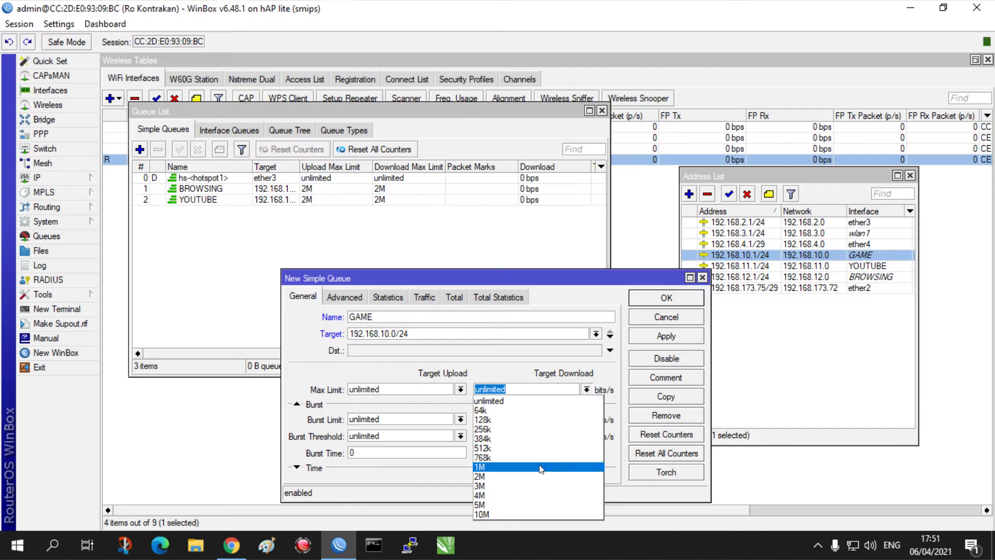
left_click(528, 505)
left_click(460, 389)
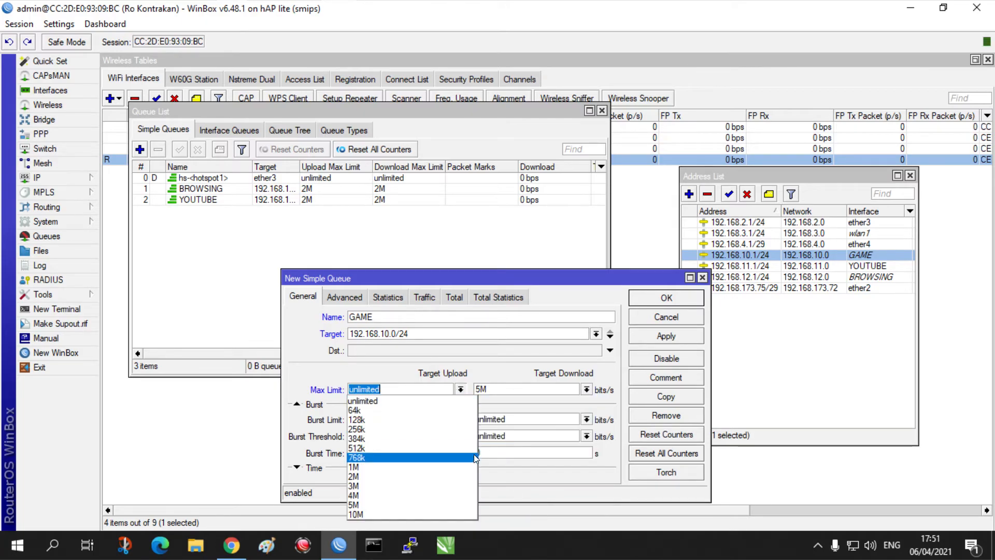
left_click(446, 505)
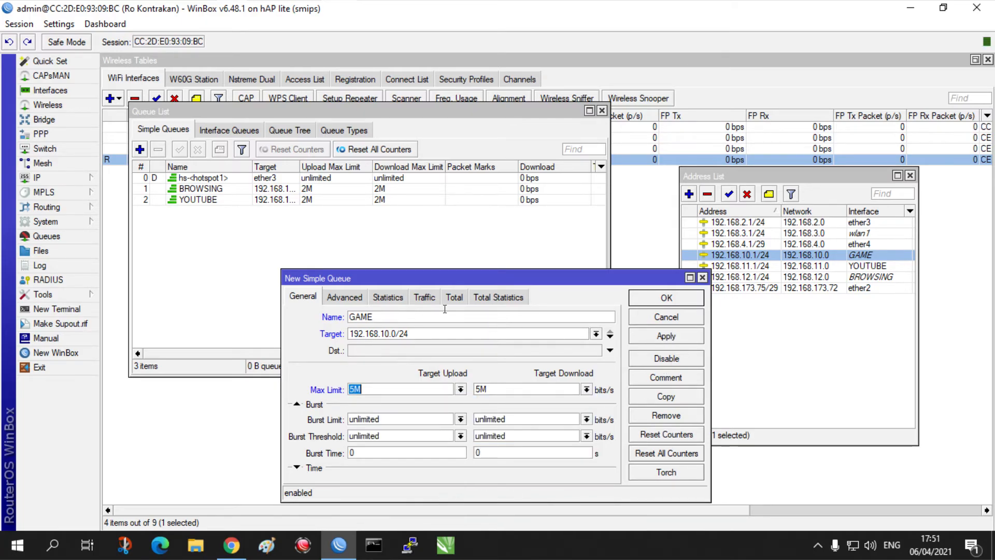
left_click(663, 335)
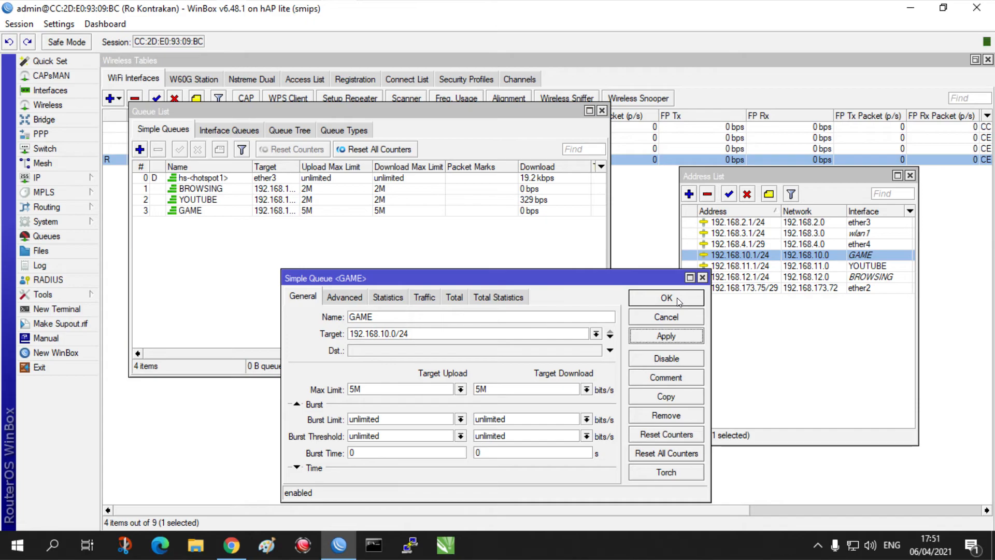
left_click(677, 300)
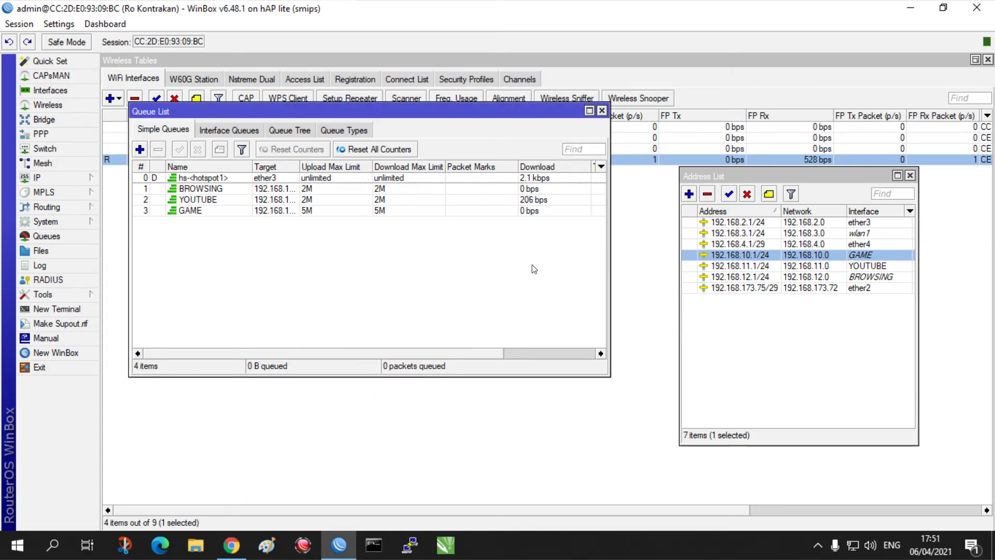
Select the YOUTUBE queue to watch its traffic and add the Upload column to the simple queue list
left_click_drag(447, 112, 438, 199)
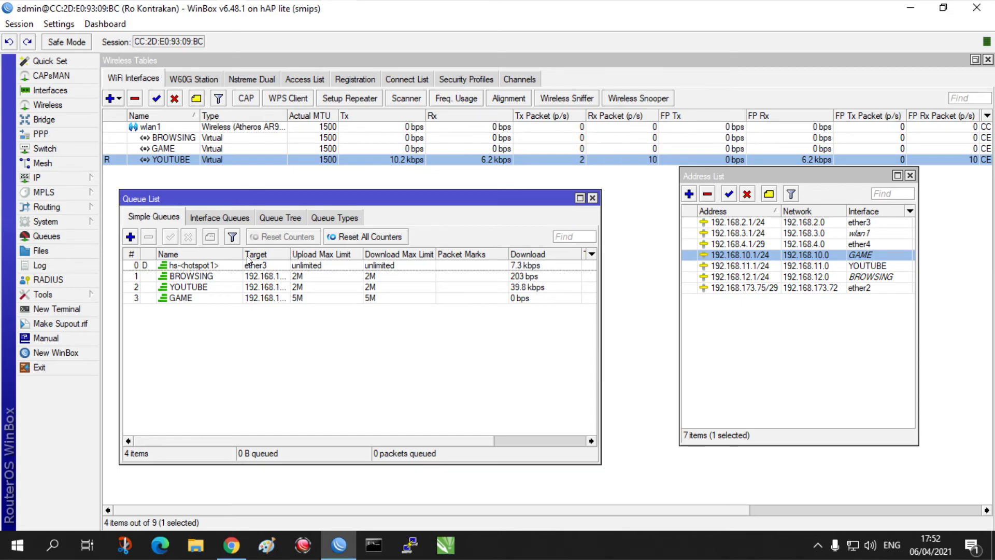
left_click(318, 288)
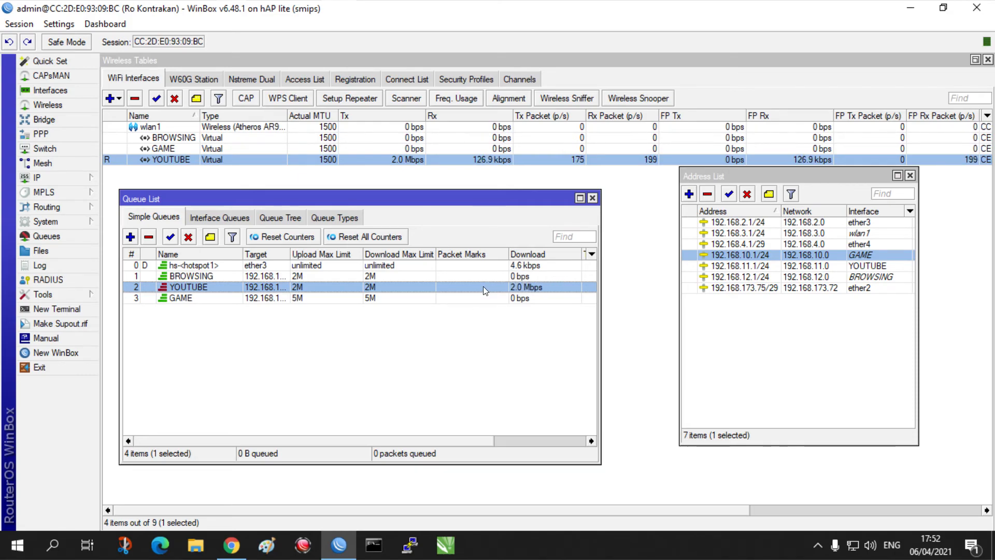
right_click(416, 338)
mouse_move(498, 399)
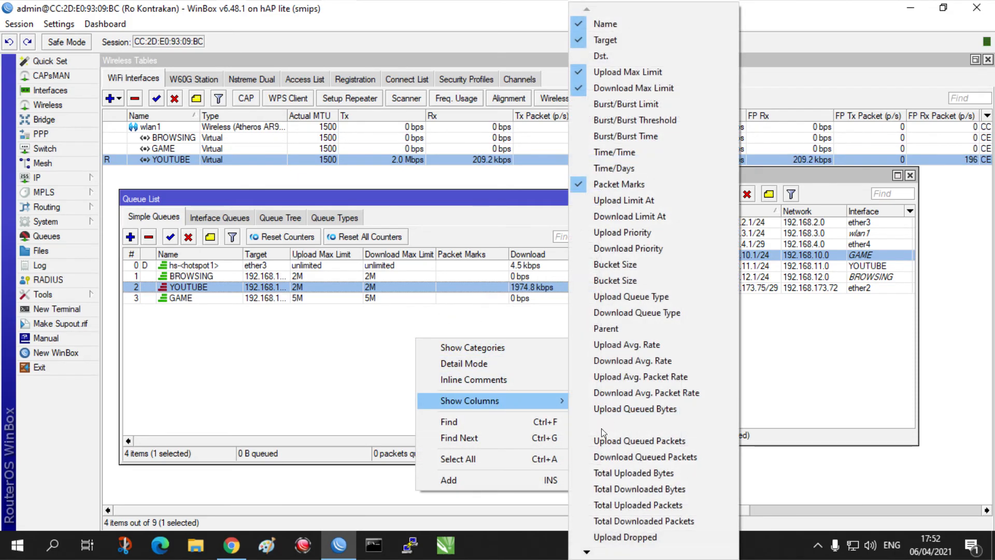
mouse_move(587, 552)
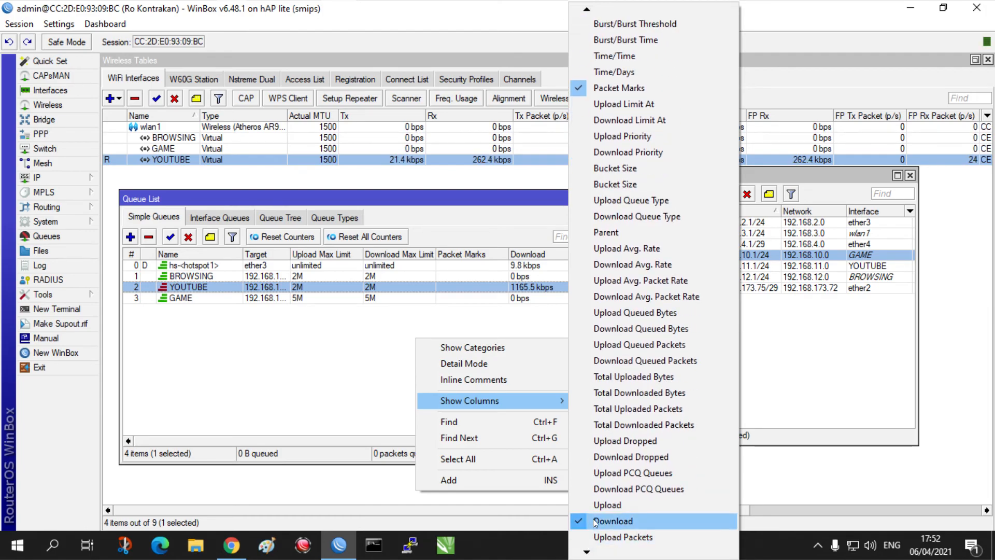
left_click(591, 505)
mouse_move(427, 437)
left_mouse_down()
mouse_move(489, 444)
mouse_move(436, 445)
left_mouse_up()
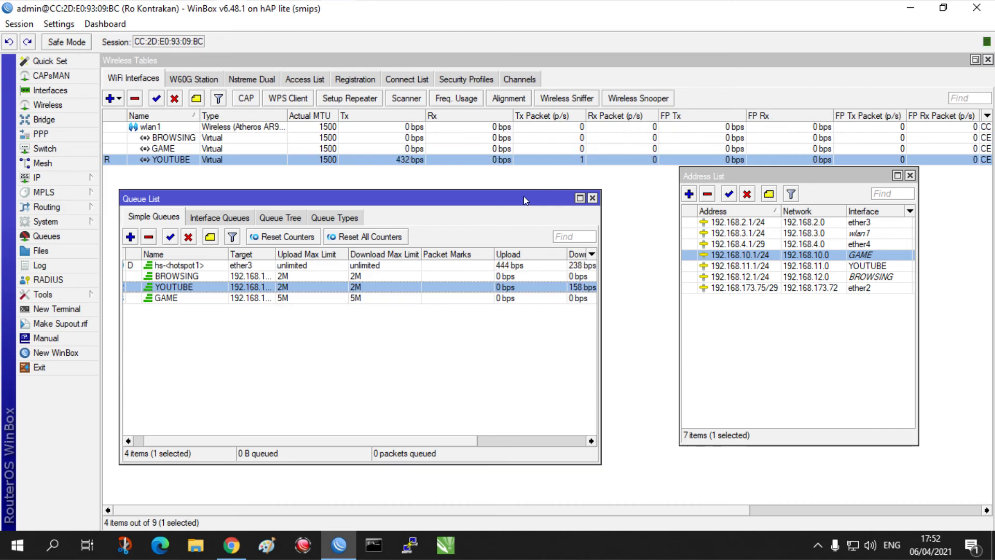
Close the queue list and the address list, leaving only the wireless tables open
left_click_drag(523, 199, 550, 206)
left_click(618, 205)
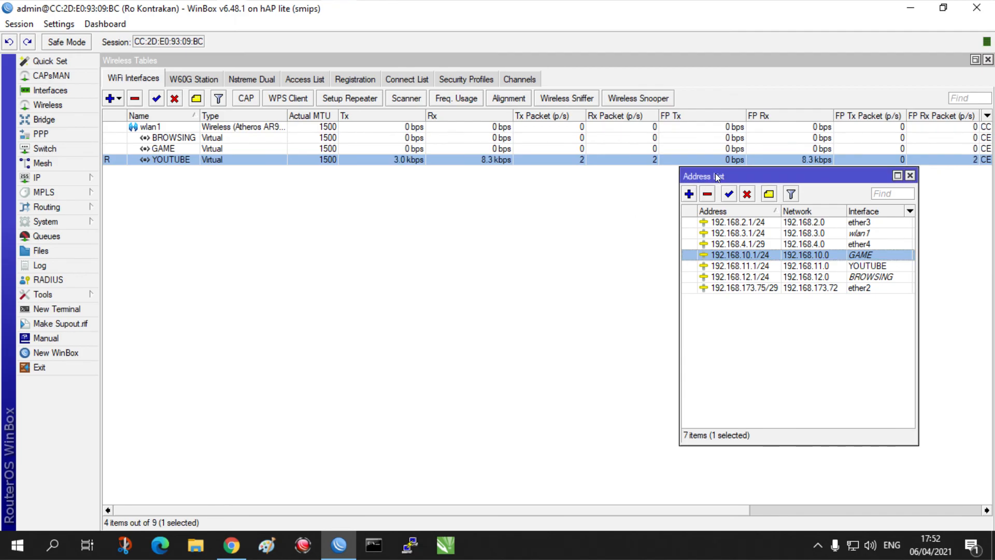
left_click_drag(869, 175, 505, 212)
left_click(546, 213)
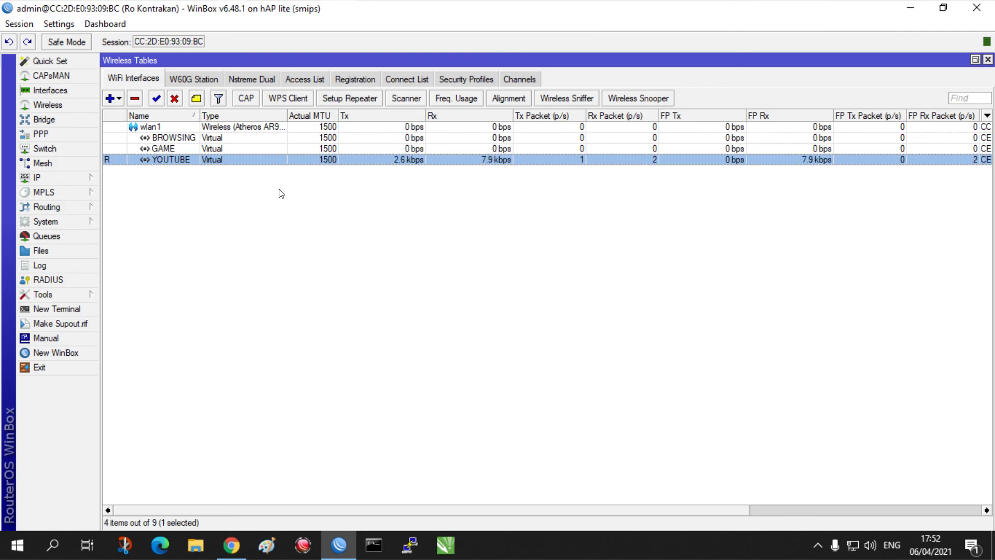
Look at the wireless settings of wlan1, close them and select the YOUTUBE interface
double_click(243, 125)
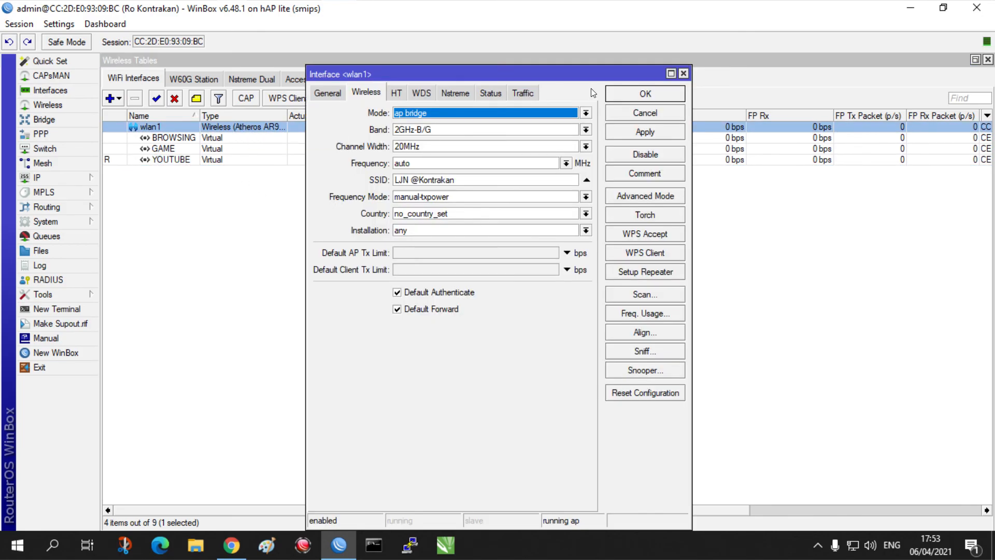
left_click(683, 73)
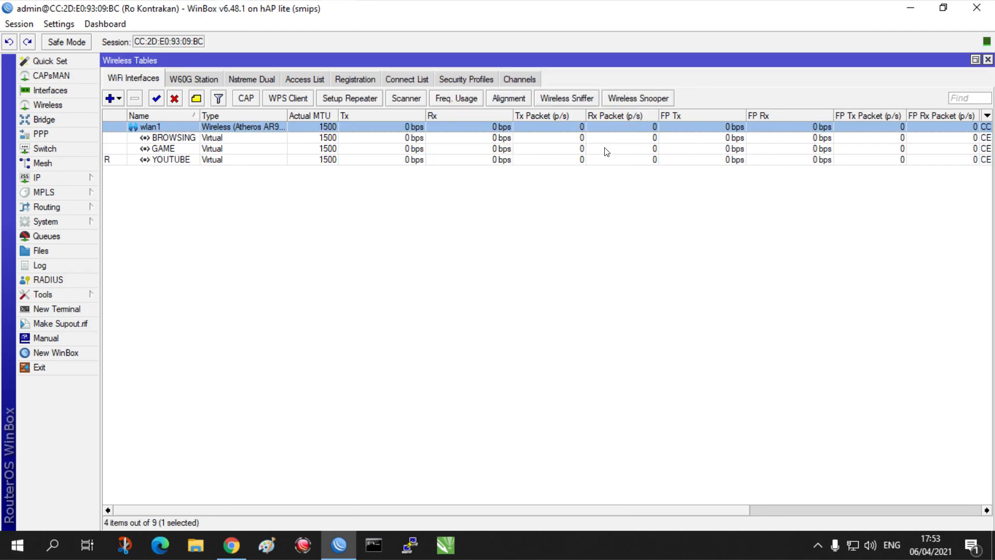
left_click(303, 159)
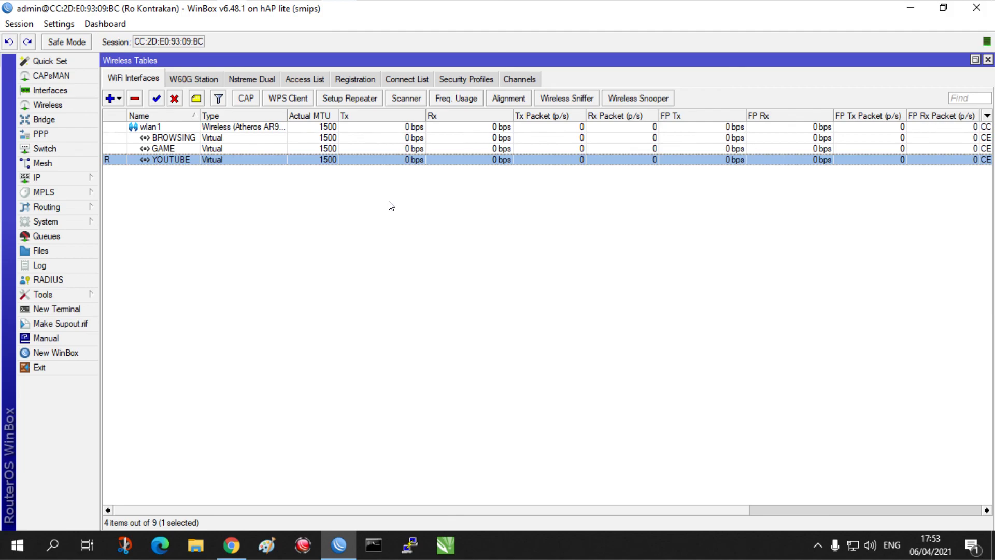
left_click(924, 7)
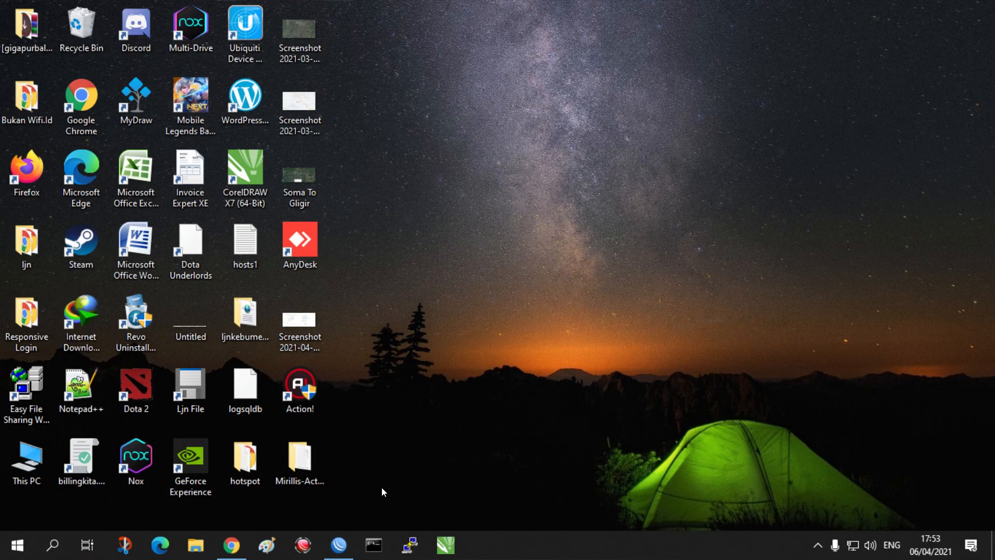
left_click(340, 543)
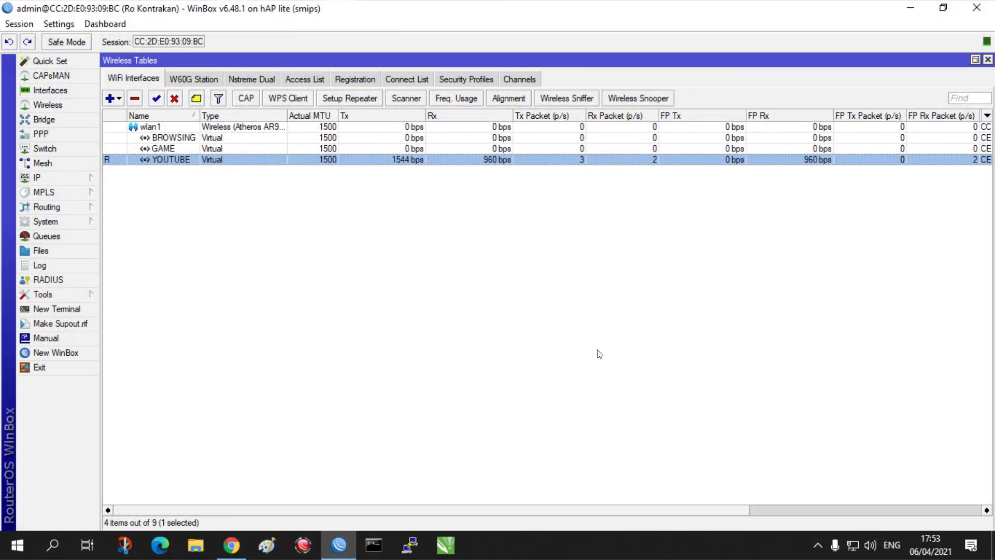